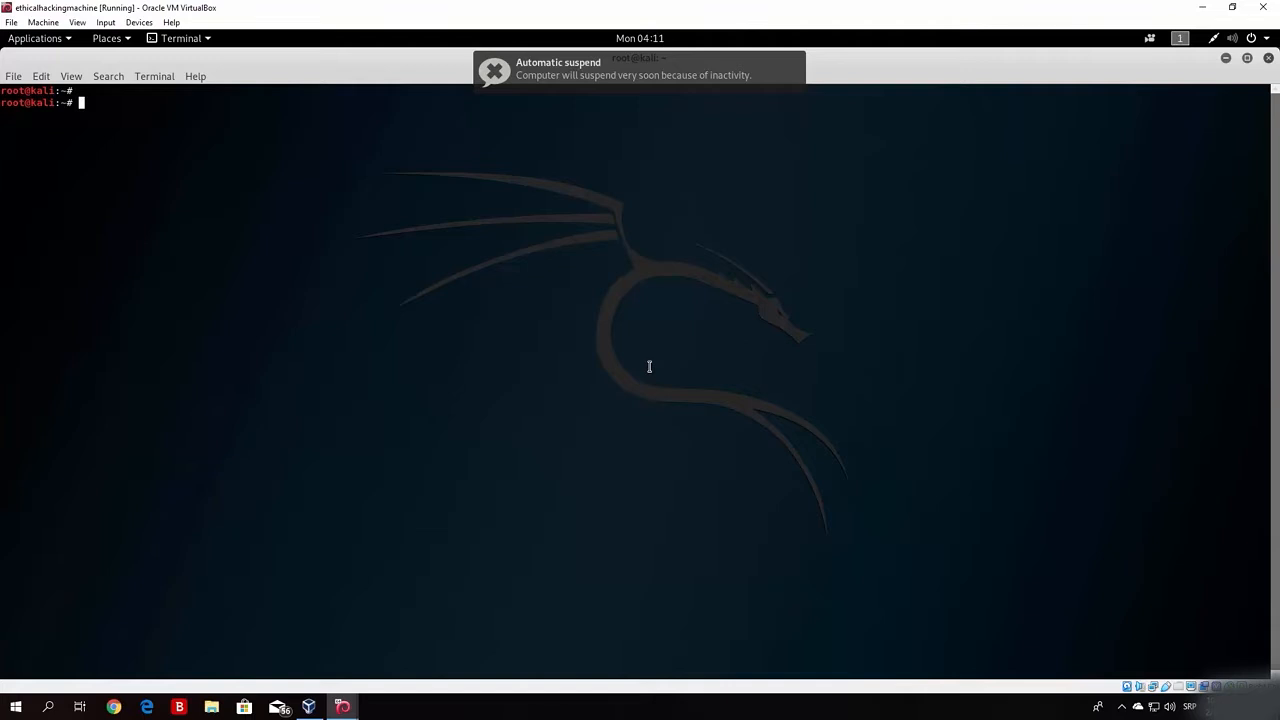
Step: Launch Burp Suite from the Web Application Analysis tools, moving the terminal window aside and accepting the Java version warning
{"action": "left_click", "coordinate": [1247, 58]}
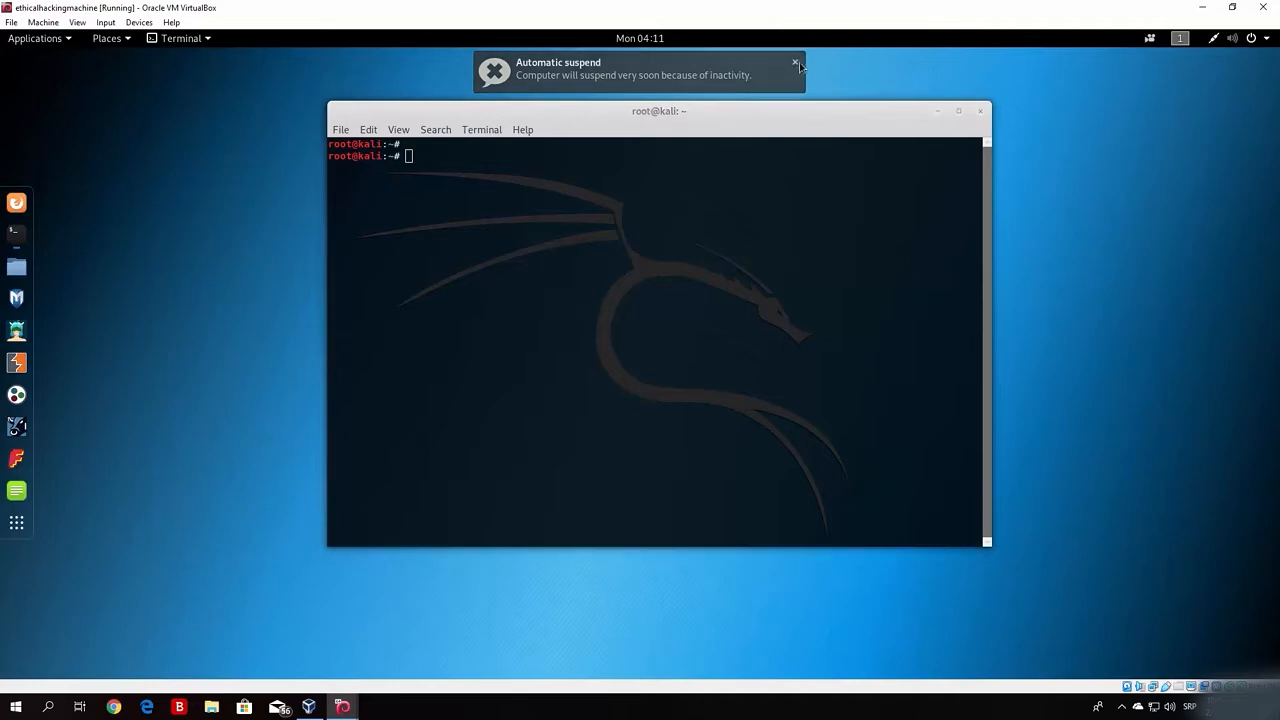
{"action": "left_click", "coordinate": [70, 42]}
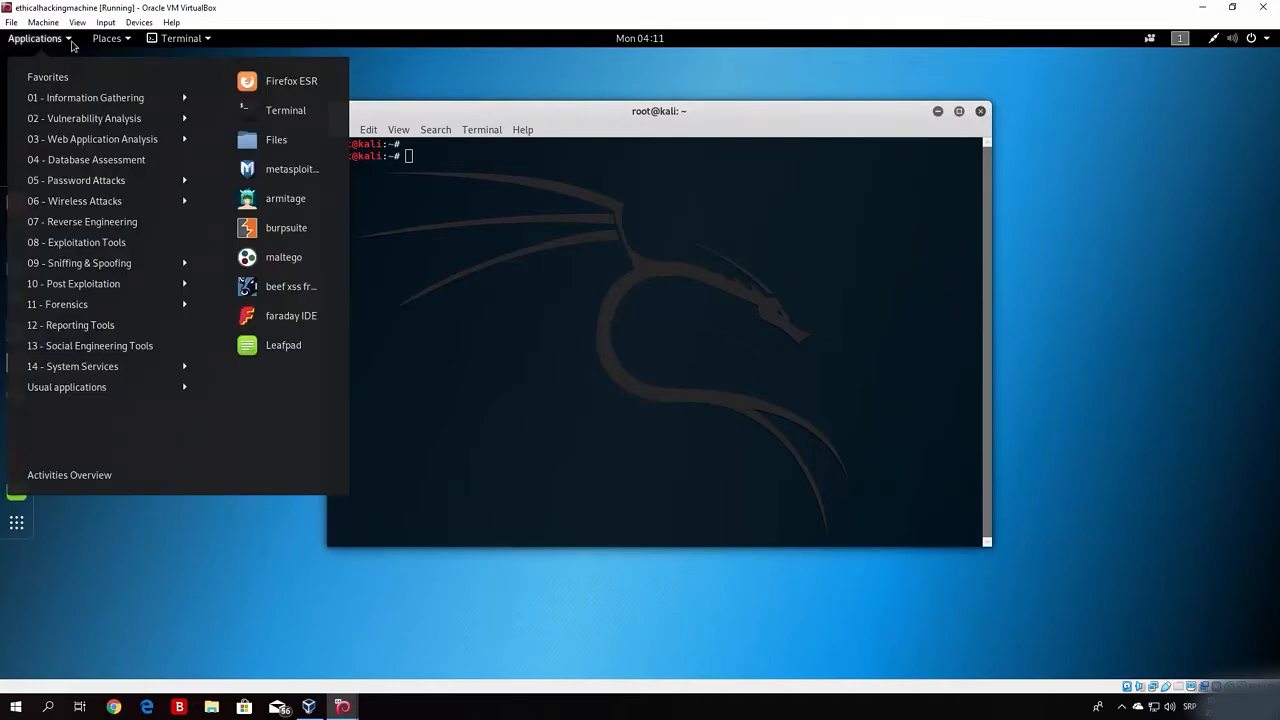
{"action": "mouse_move", "coordinate": [78, 146]}
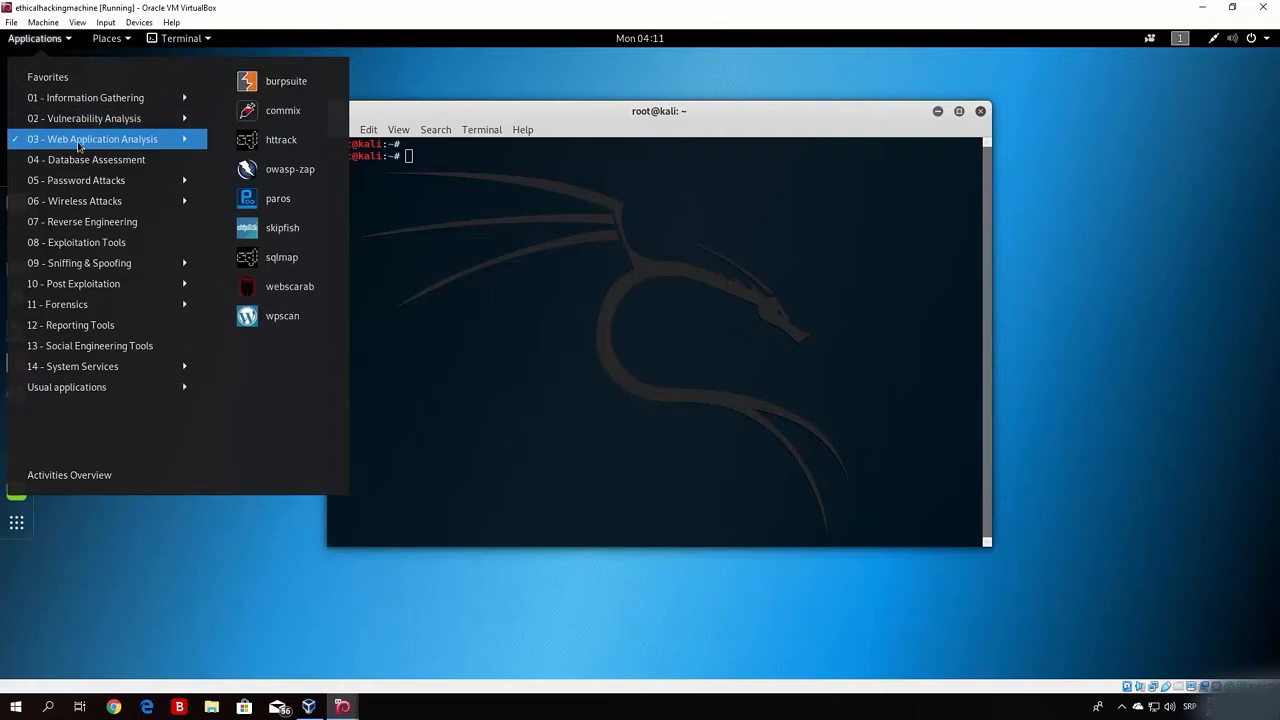
{"action": "left_click", "coordinate": [286, 84]}
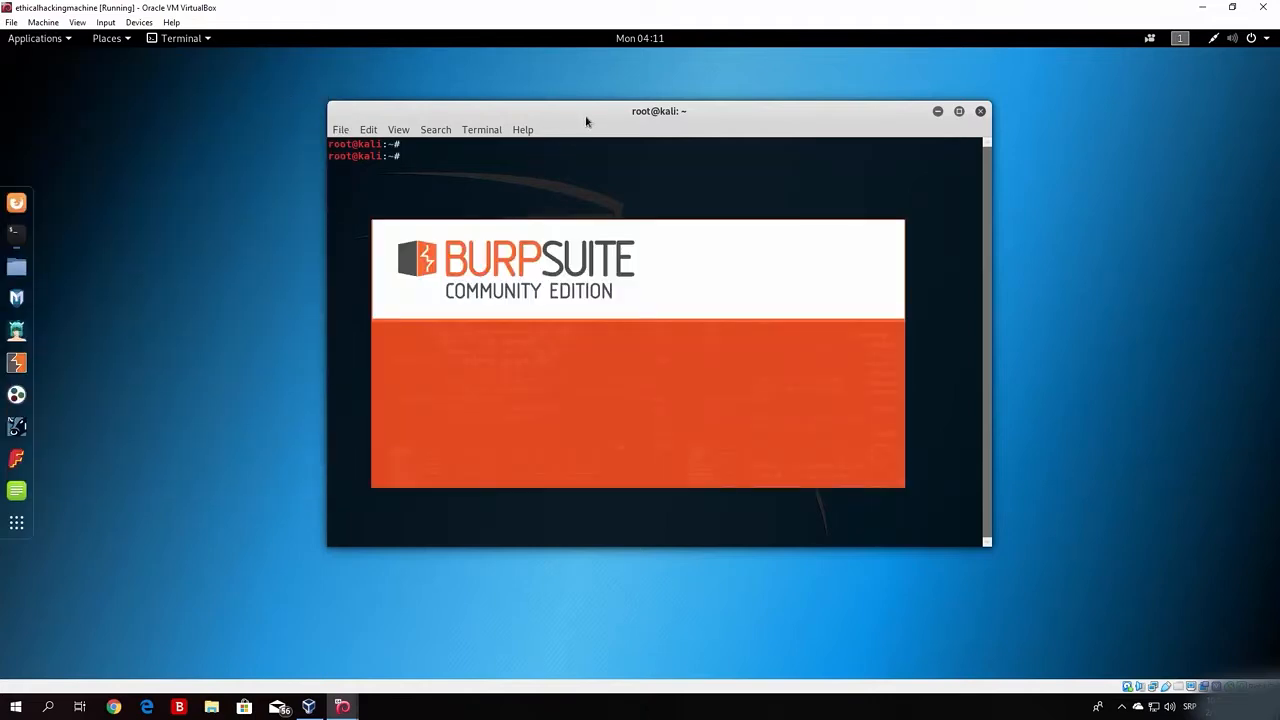
{"action": "left_click_drag", "start_coordinate": [586, 121], "coordinate": [303, 131]}
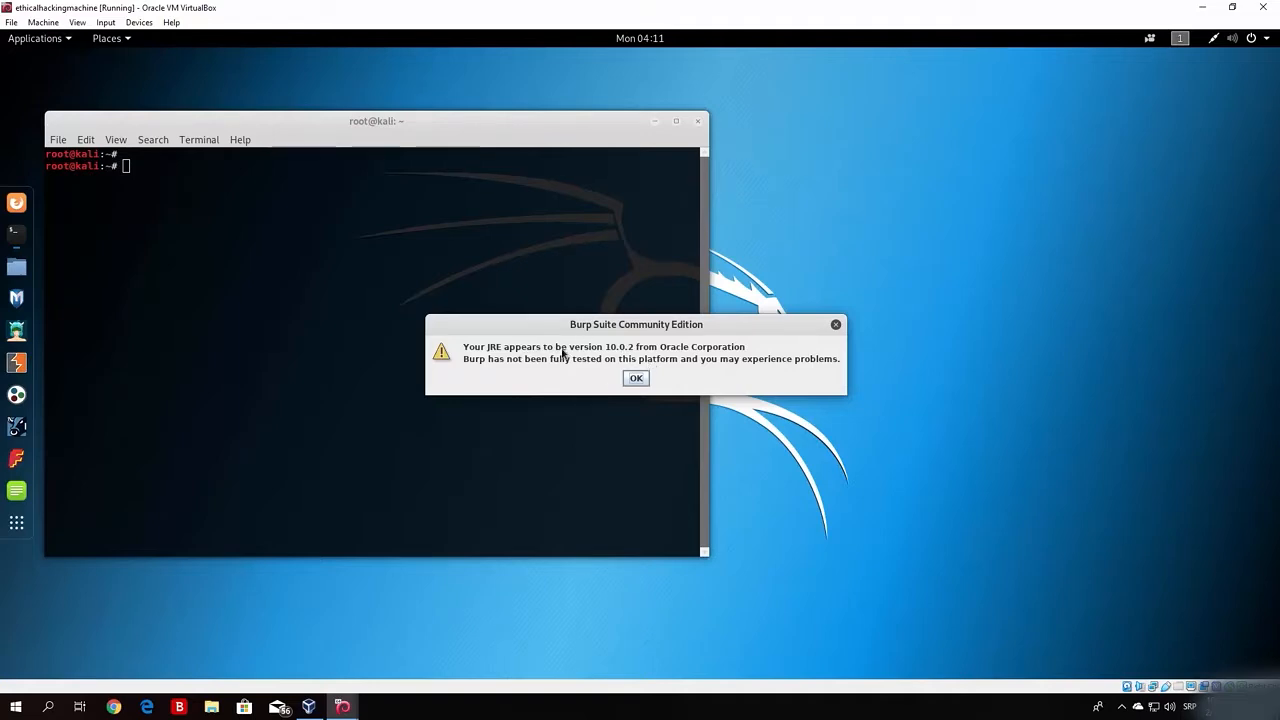
{"action": "left_click", "coordinate": [634, 378]}
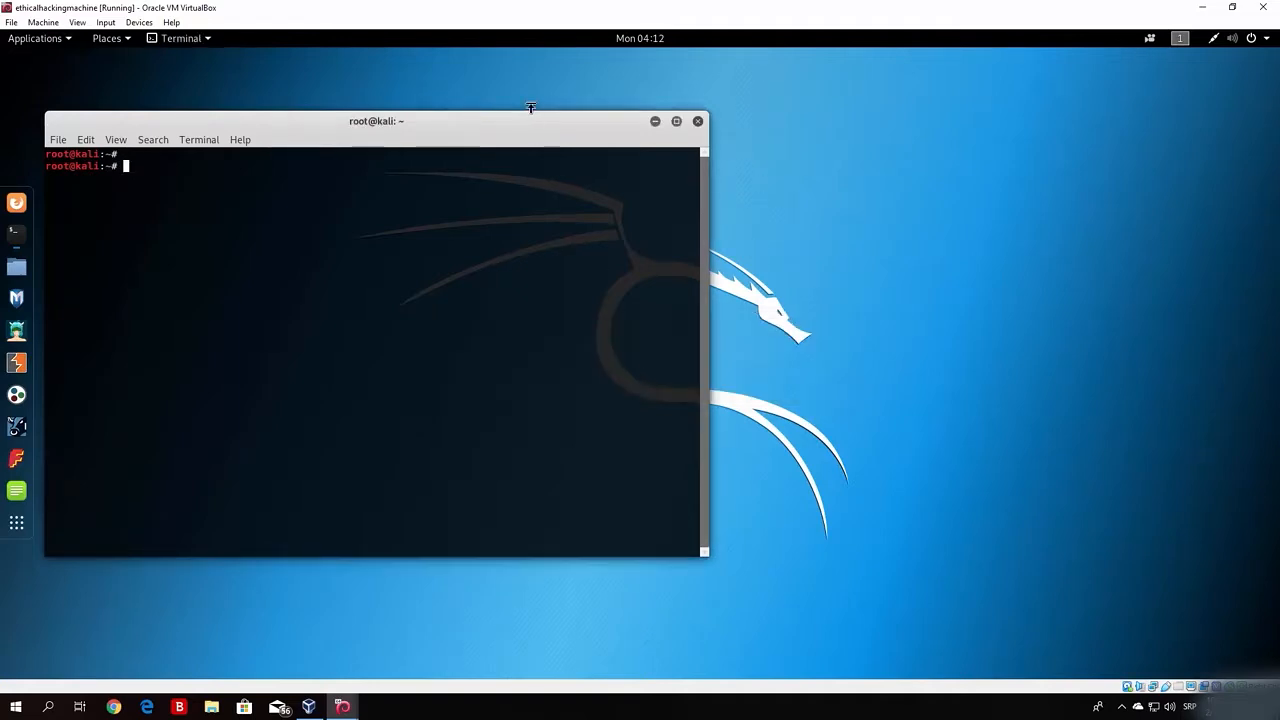
{"action": "left_click_drag", "start_coordinate": [514, 125], "coordinate": [782, 119]}
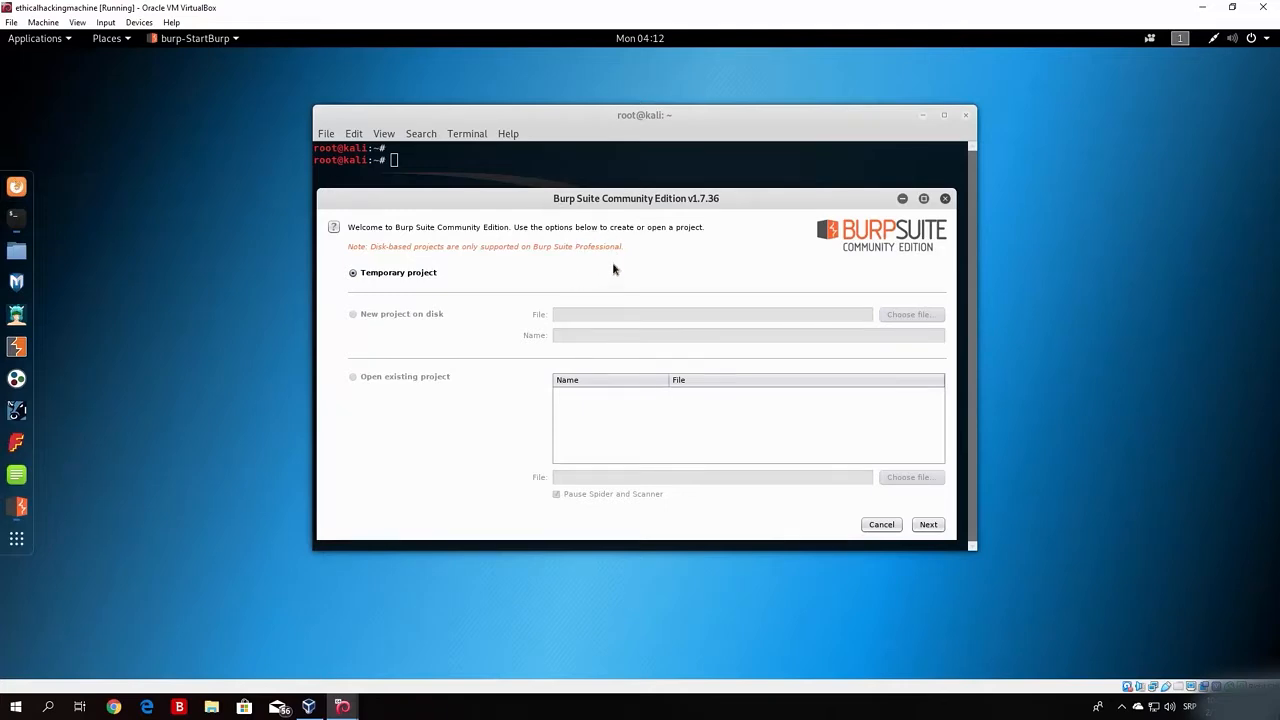
Step: Start a temporary project using the Burp defaults configuration
{"action": "left_click", "coordinate": [930, 530]}
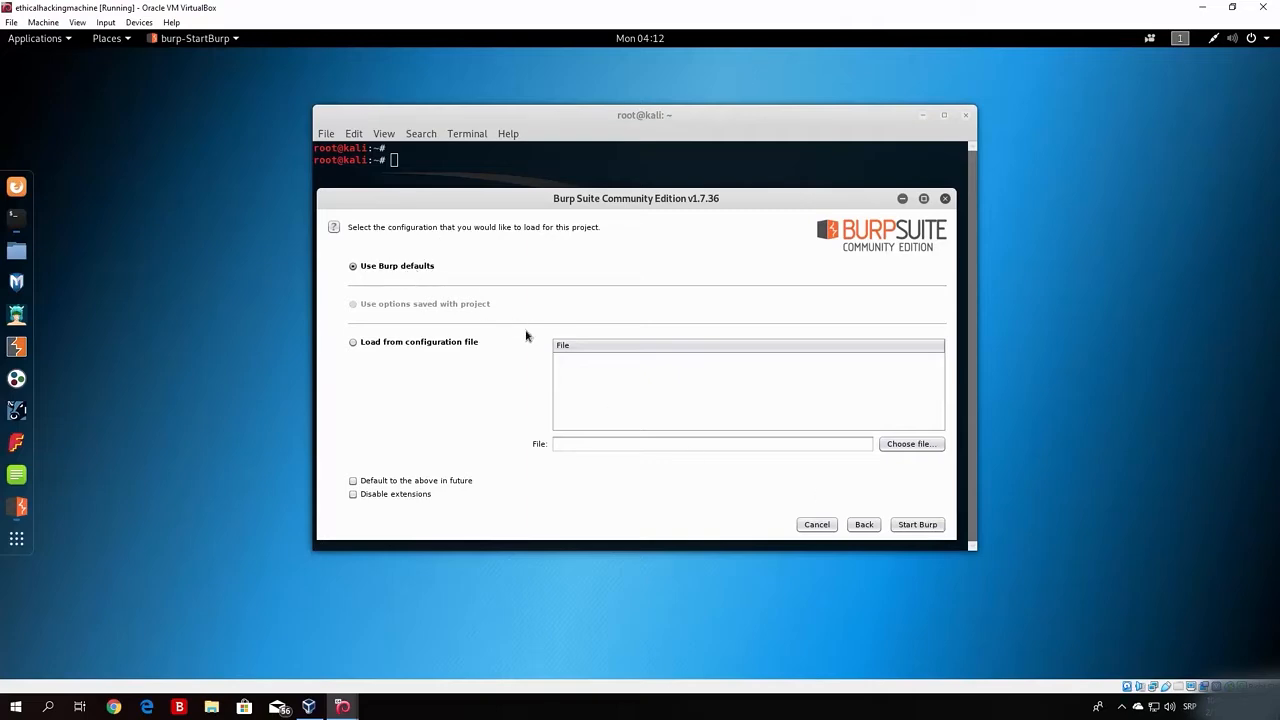
{"action": "left_click", "coordinate": [914, 526]}
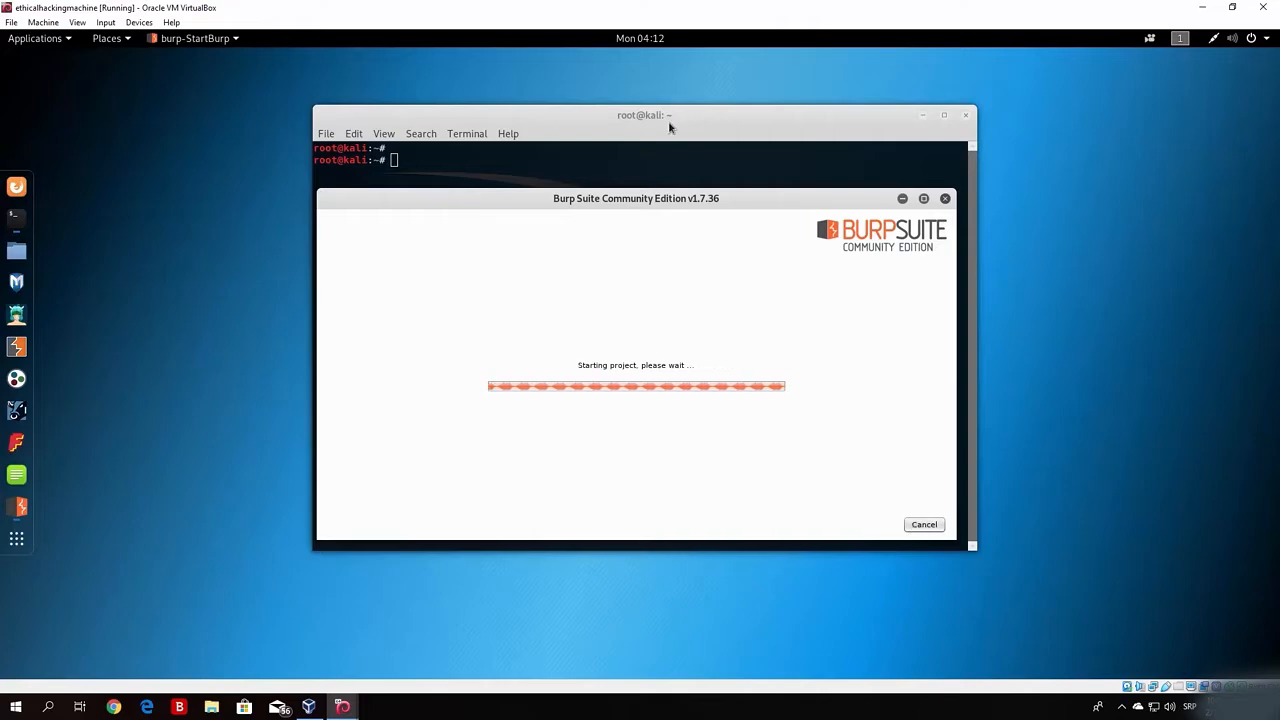
{"action": "left_click_drag", "start_coordinate": [671, 122], "coordinate": [667, 97]}
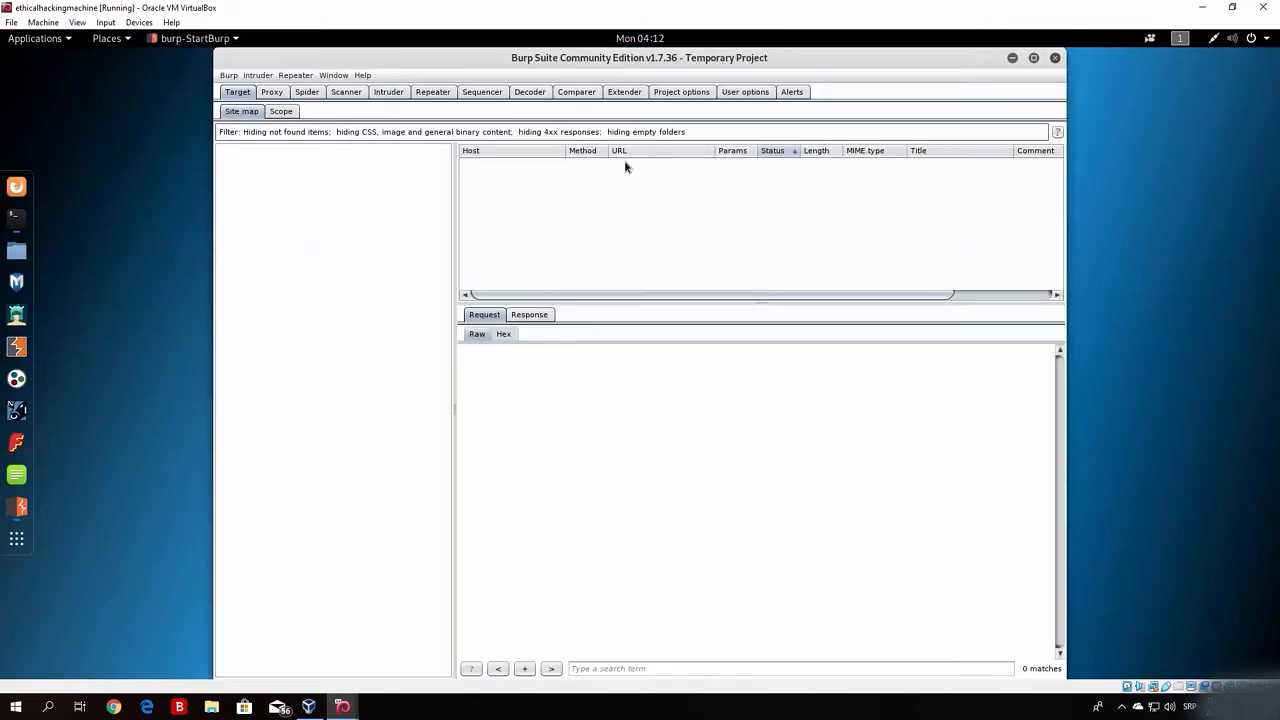
{"action": "left_click_drag", "start_coordinate": [792, 57], "coordinate": [1000, 189]}
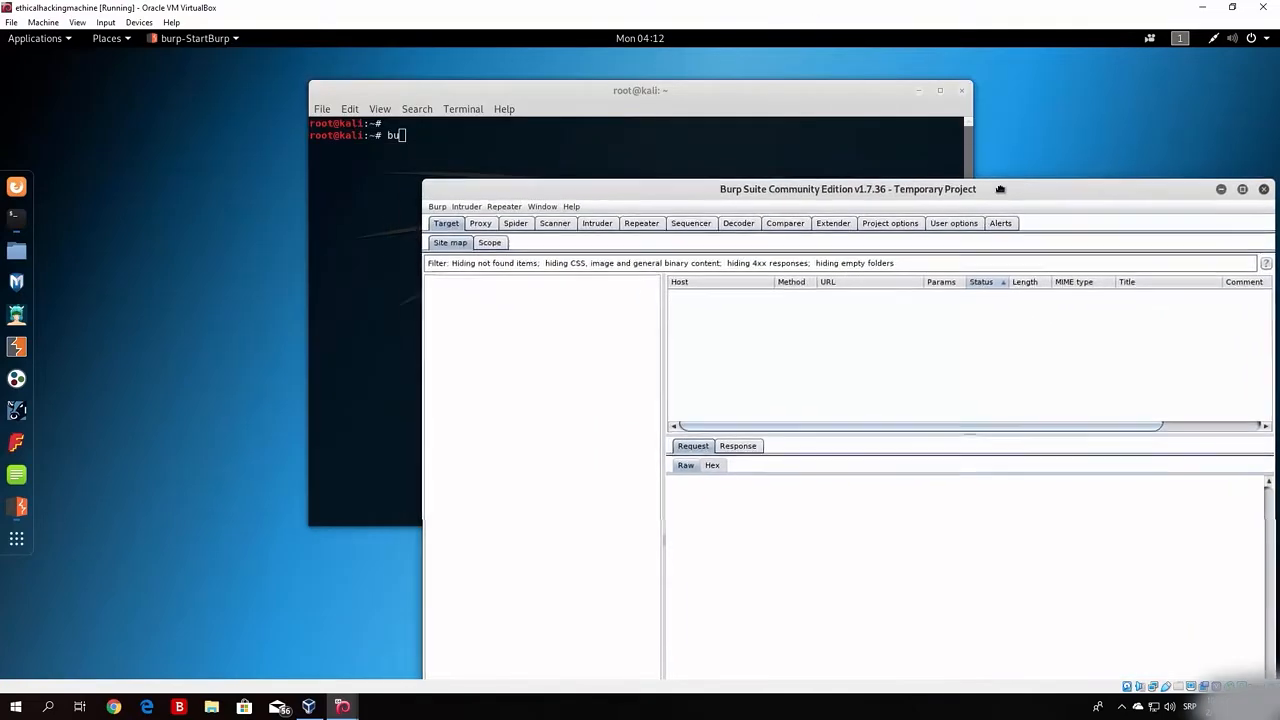
{"action": "left_click", "coordinate": [635, 139]}
{"action": "type", "text": "rpsuite"}
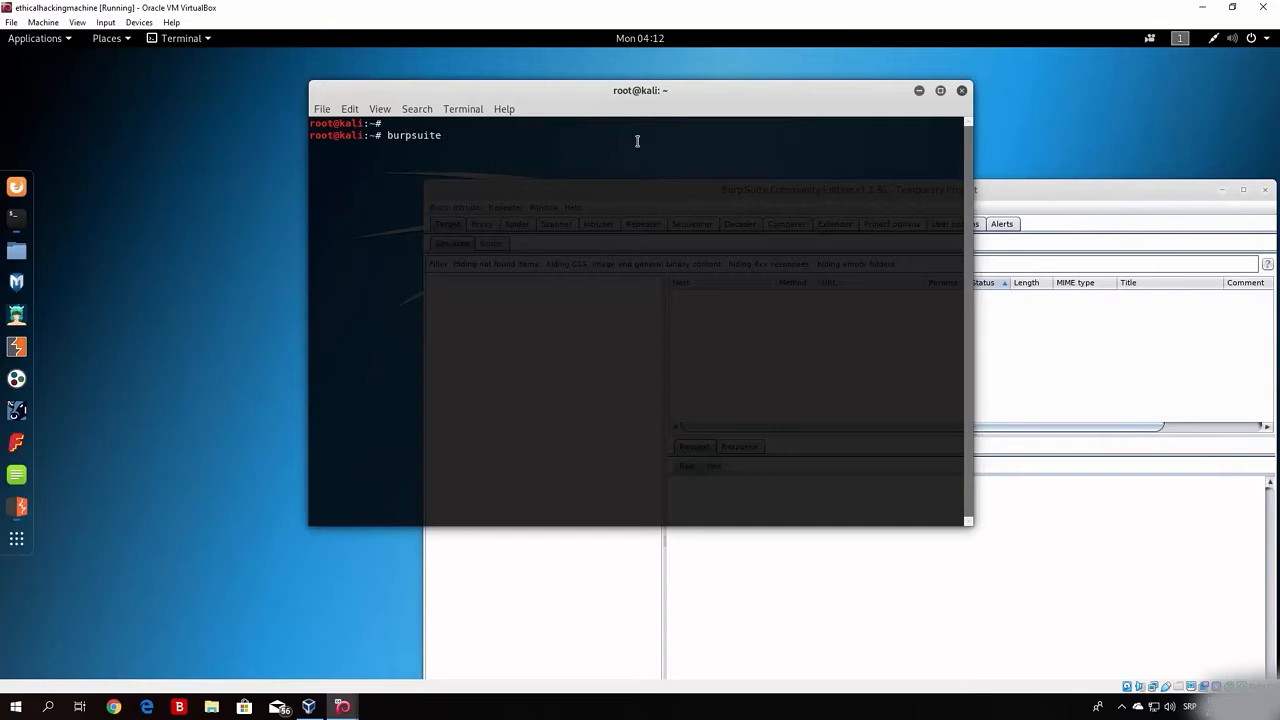
{"action": "left_click_drag", "start_coordinate": [1011, 191], "coordinate": [860, 171]}
{"action": "left_click_drag", "start_coordinate": [700, 140], "coordinate": [296, 121]}
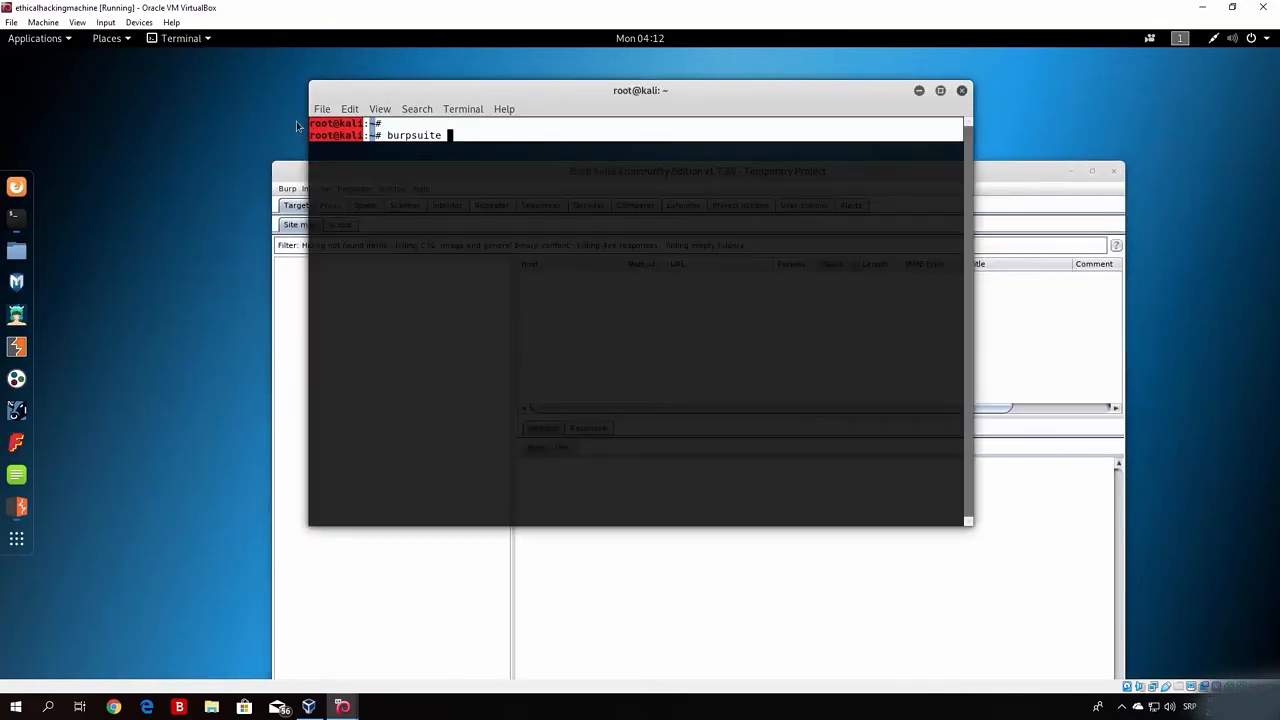
{"action": "left_click", "coordinate": [474, 183]}
{"action": "key", "text": "BackSpace"}
{"action": "key", "text": "BackSpace"}
{"action": "key", "text": "BackSpace"}
{"action": "key", "text": "BackSpace"}
{"action": "key", "text": "BackSpace"}
{"action": "key", "text": "BackSpace"}
{"action": "key", "text": "BackSpace"}
{"action": "key", "text": "BackSpace"}
{"action": "key", "text": "BackSpace"}
{"action": "key", "text": "BackSpace"}
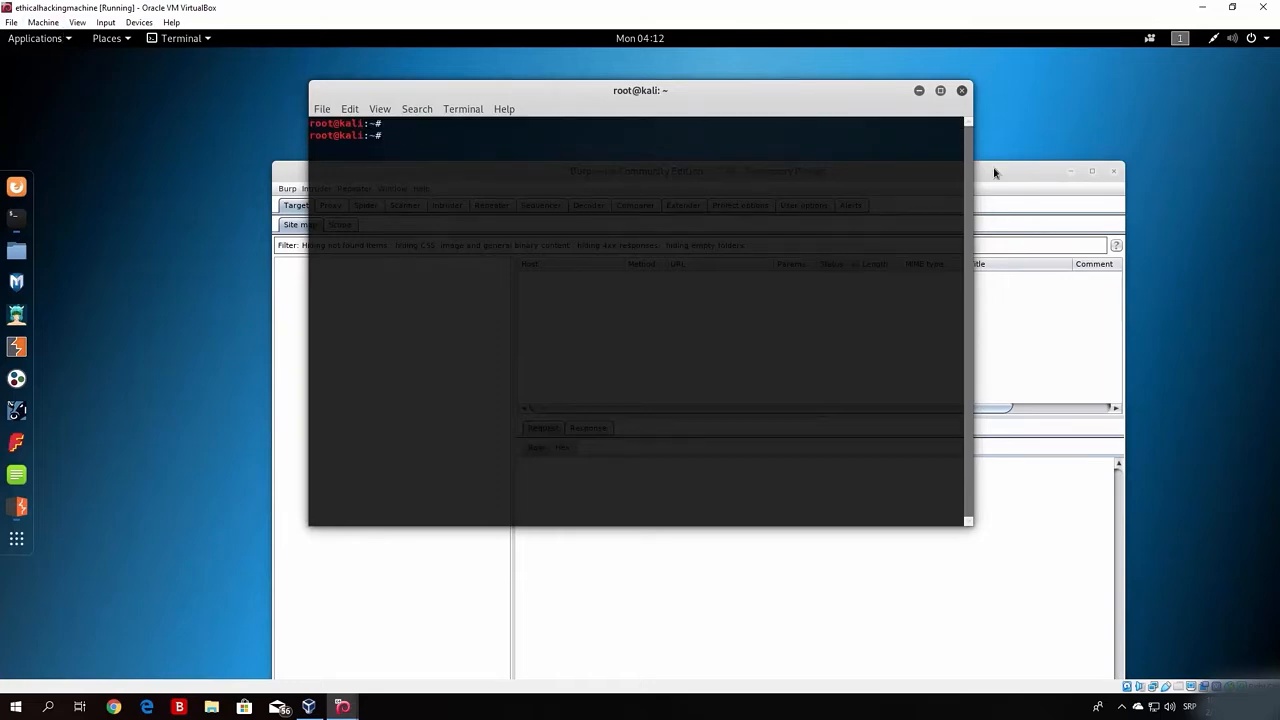
Step: Maximize the Burp Suite window and examine the proxy's Intercept and HTTP history views and the target's site map
{"action": "left_click_drag", "start_coordinate": [994, 173], "coordinate": [990, 52]}
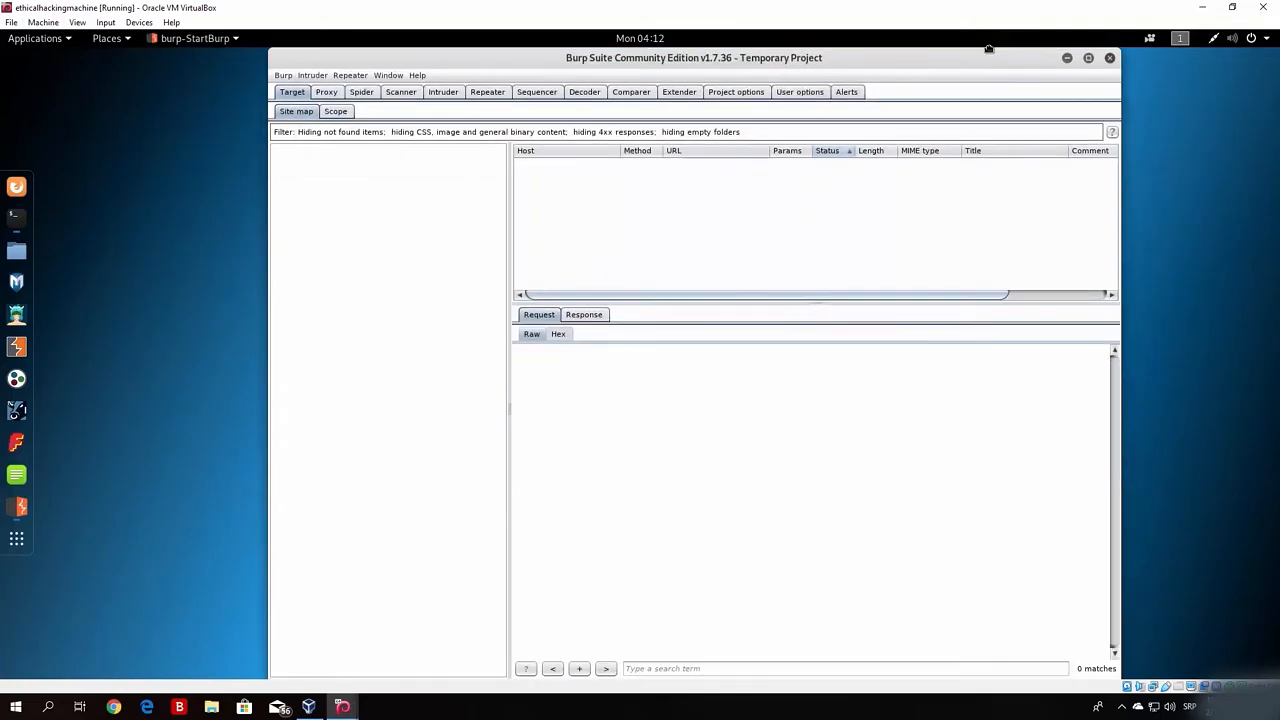
{"action": "left_click", "coordinate": [1086, 59]}
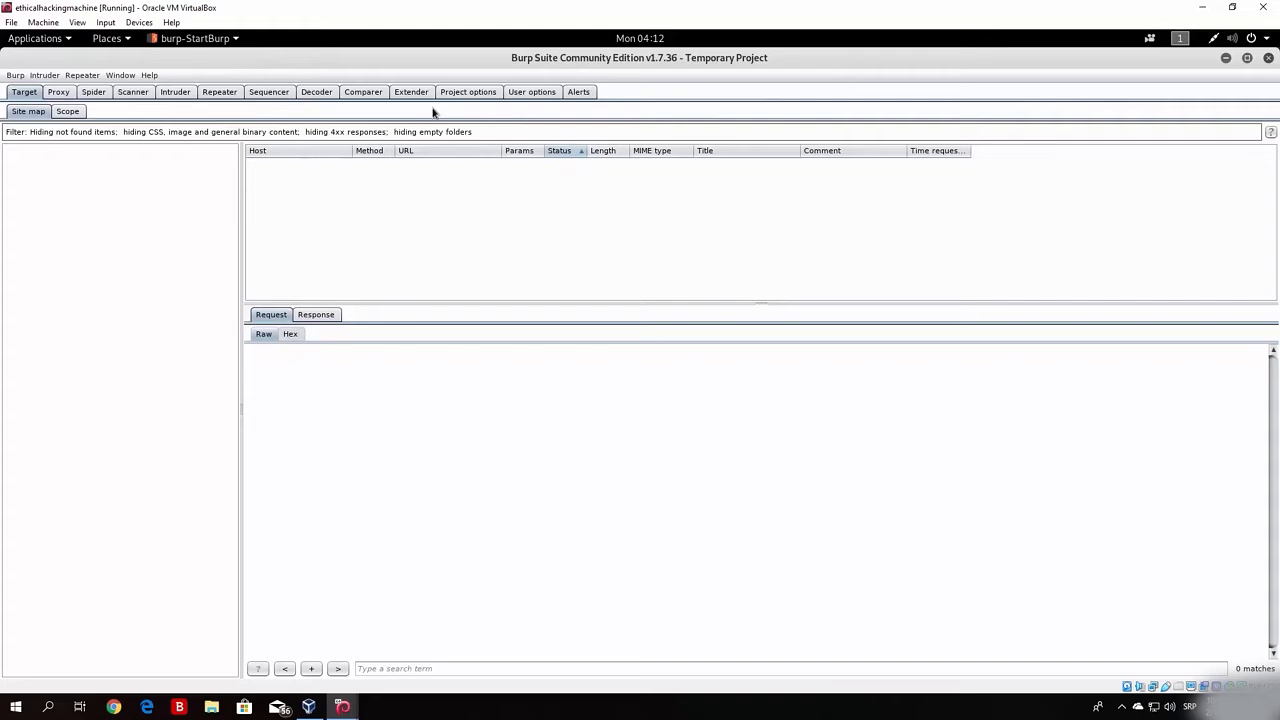
{"action": "left_click", "coordinate": [57, 93]}
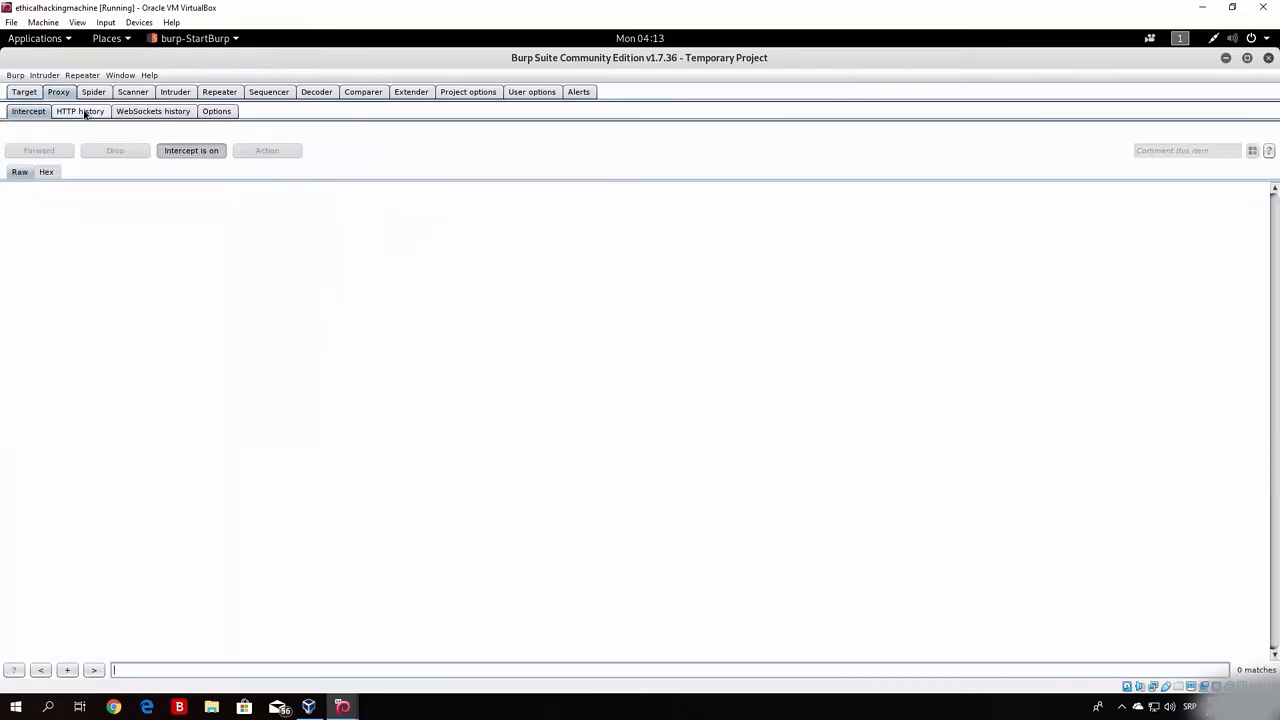
{"action": "left_click", "coordinate": [85, 112]}
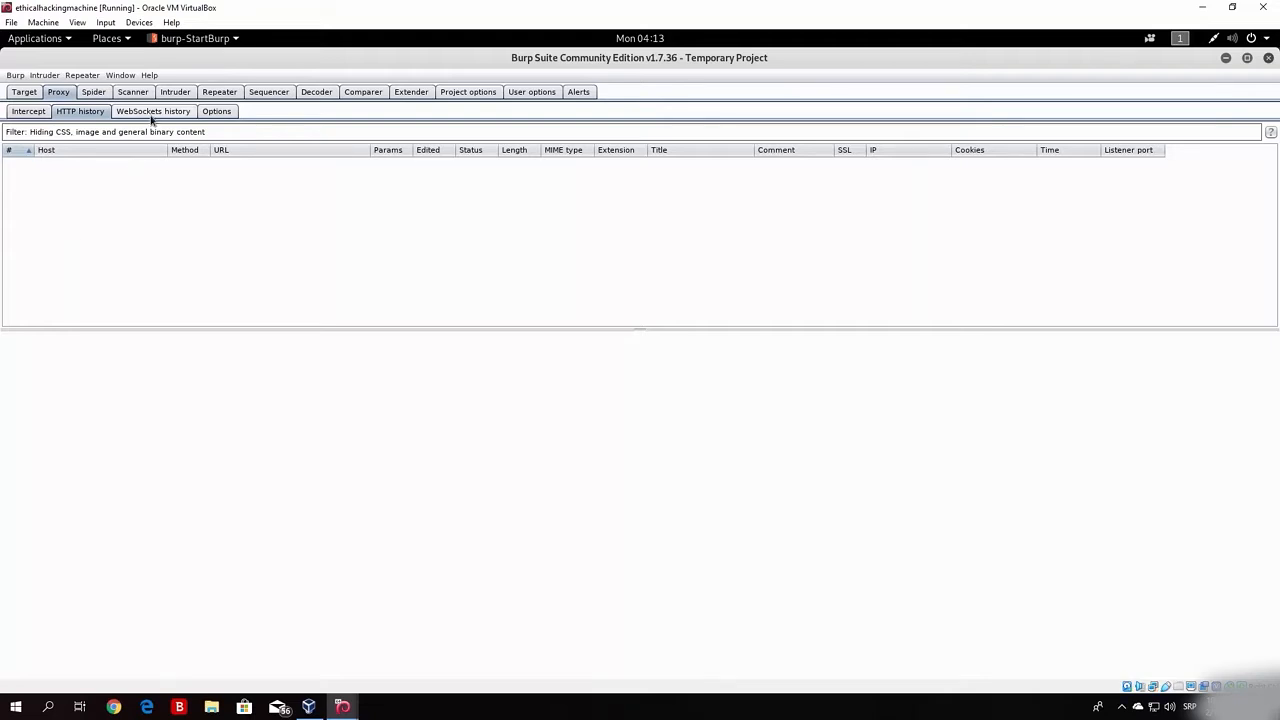
{"action": "left_click", "coordinate": [44, 113]}
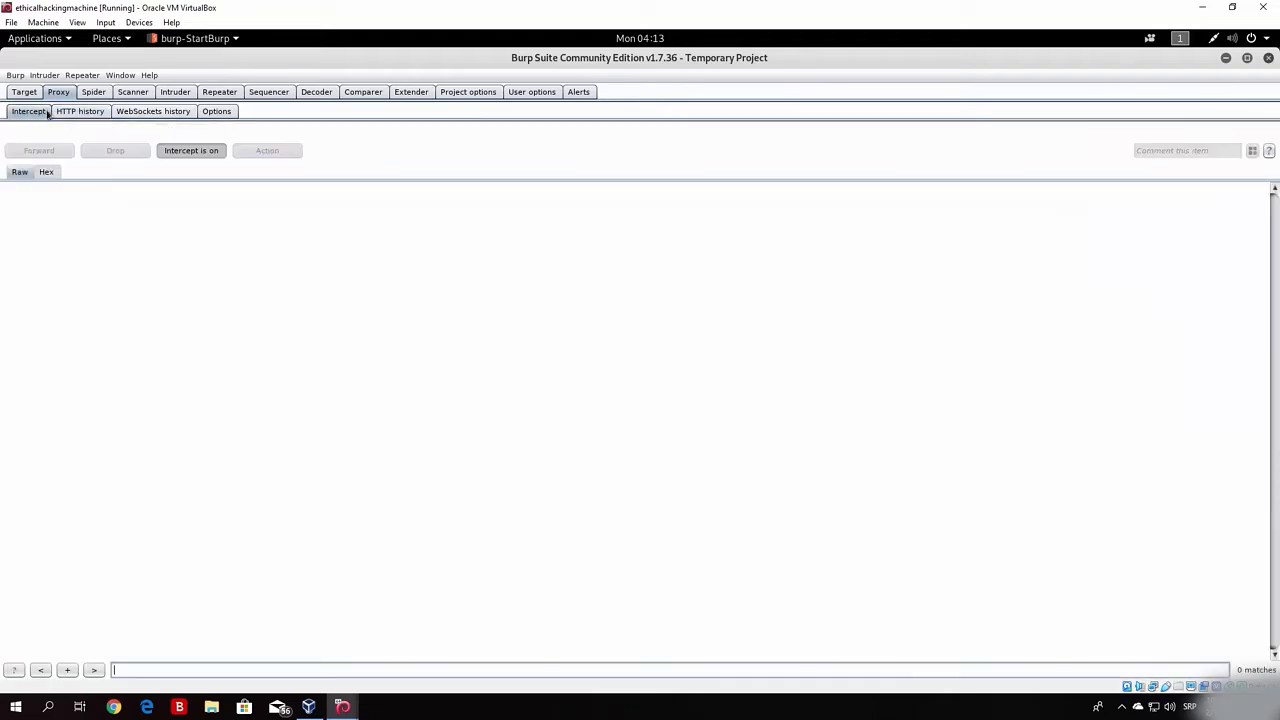
{"action": "left_click", "coordinate": [192, 153]}
{"action": "left_click", "coordinate": [15, 93]}
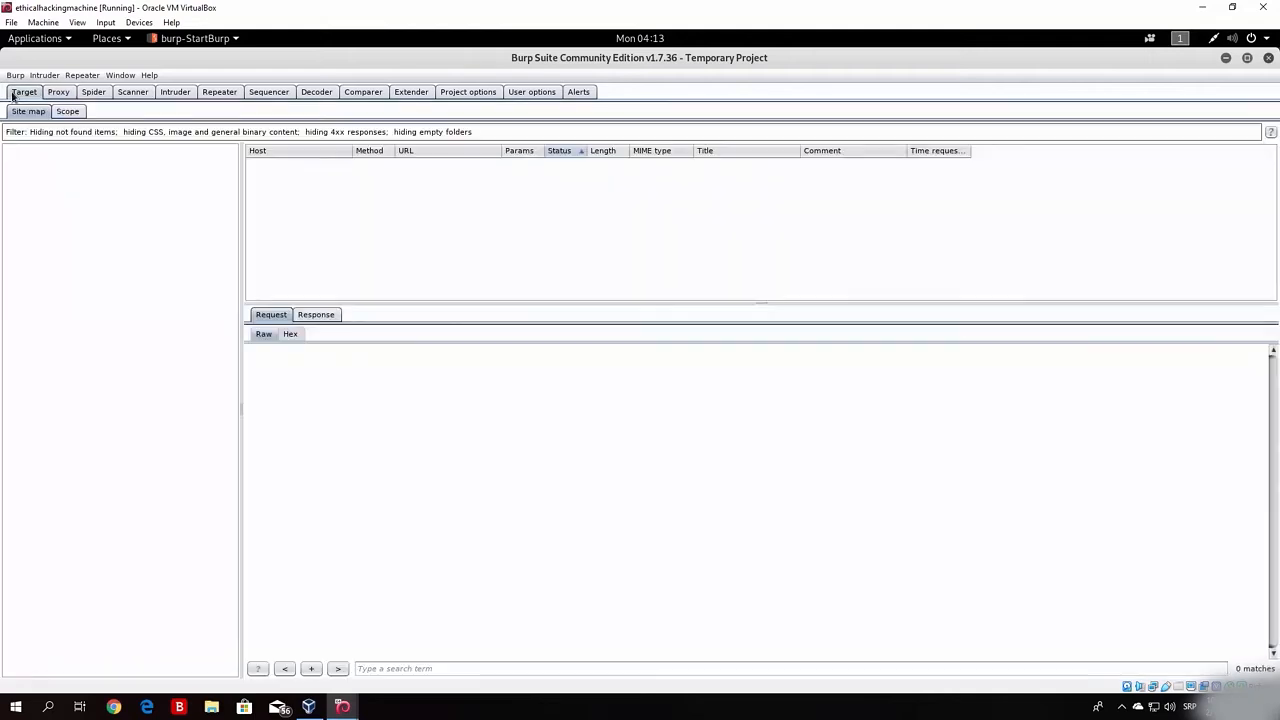
{"action": "left_click", "coordinate": [62, 93]}
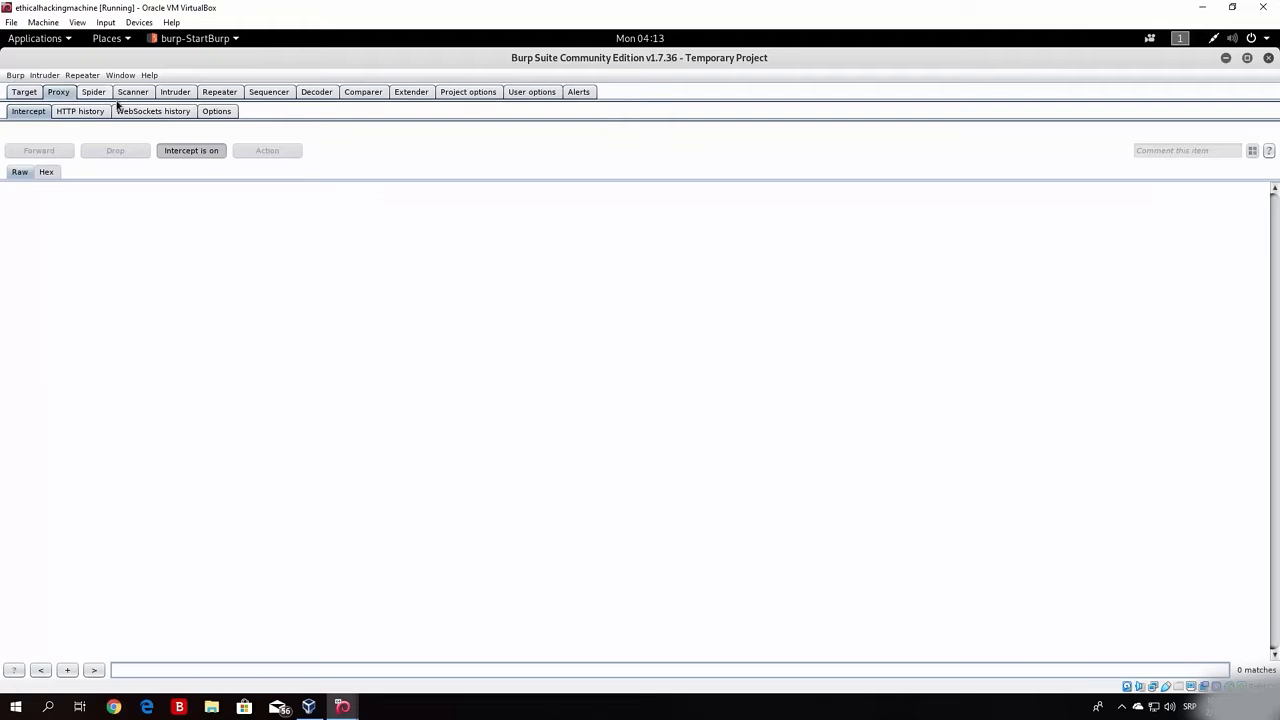
{"action": "left_click", "coordinate": [30, 92]}
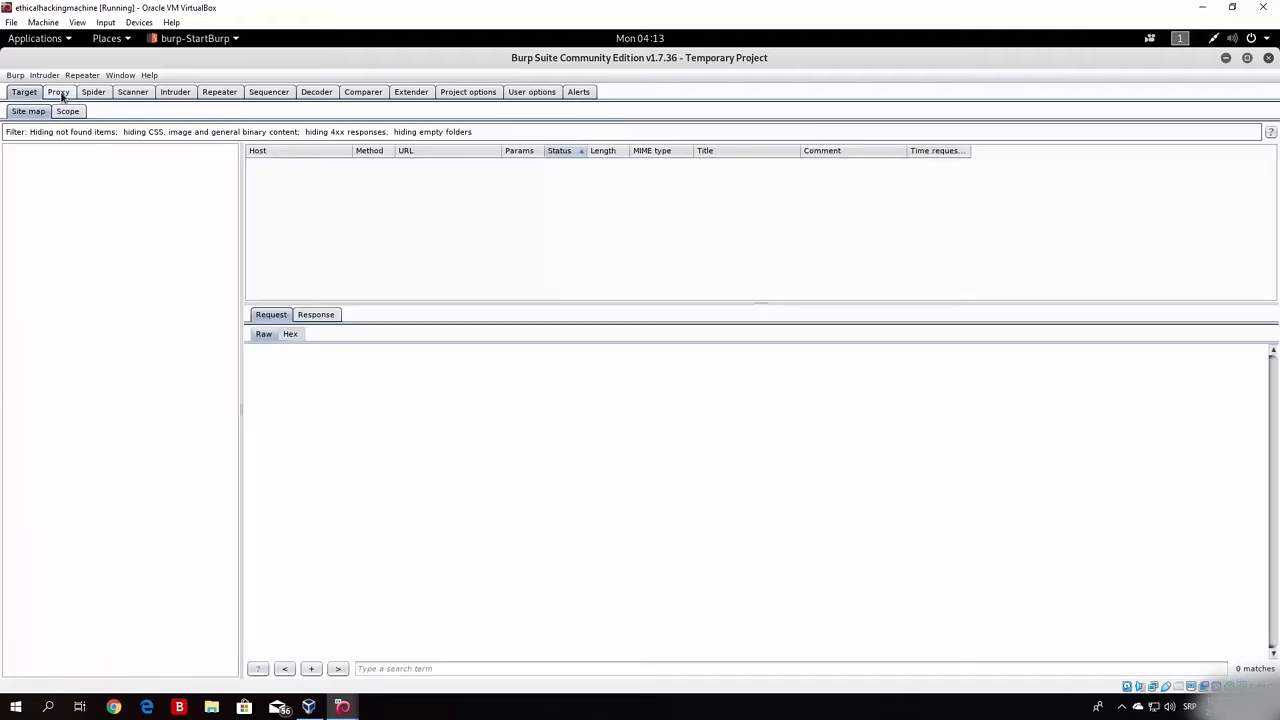
{"action": "left_click", "coordinate": [58, 93]}
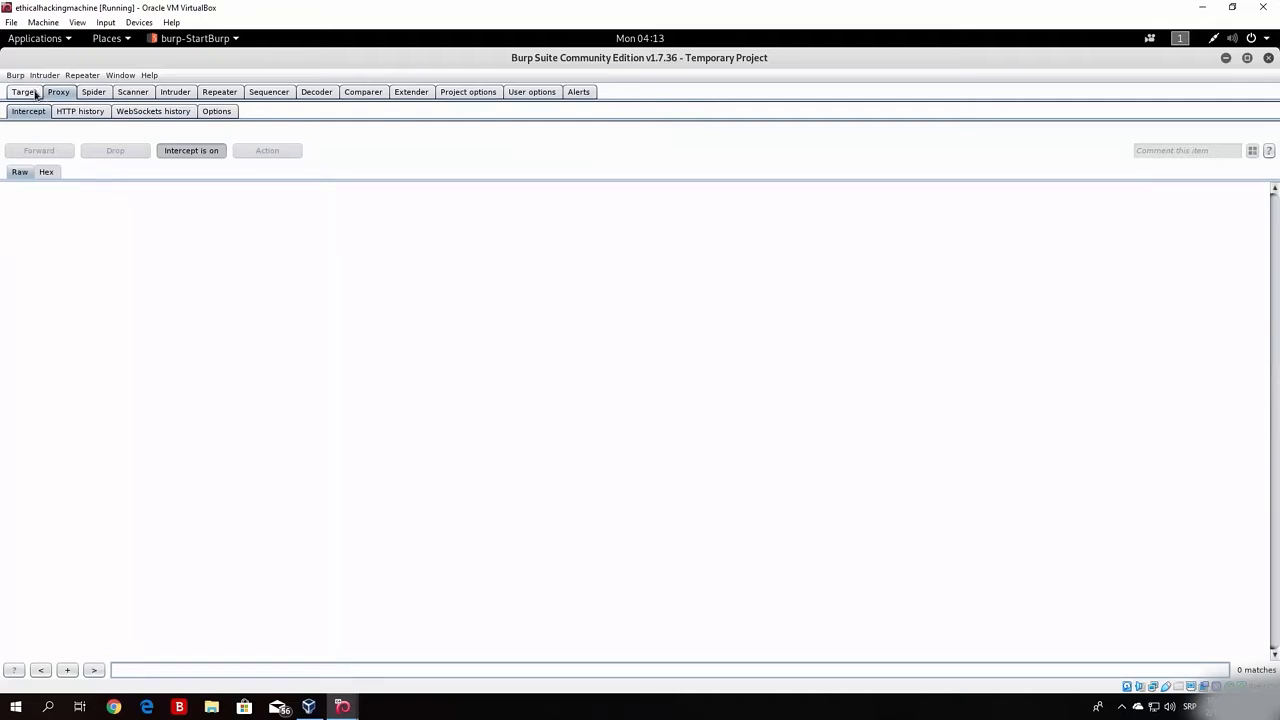
{"action": "left_click", "coordinate": [50, 100]}
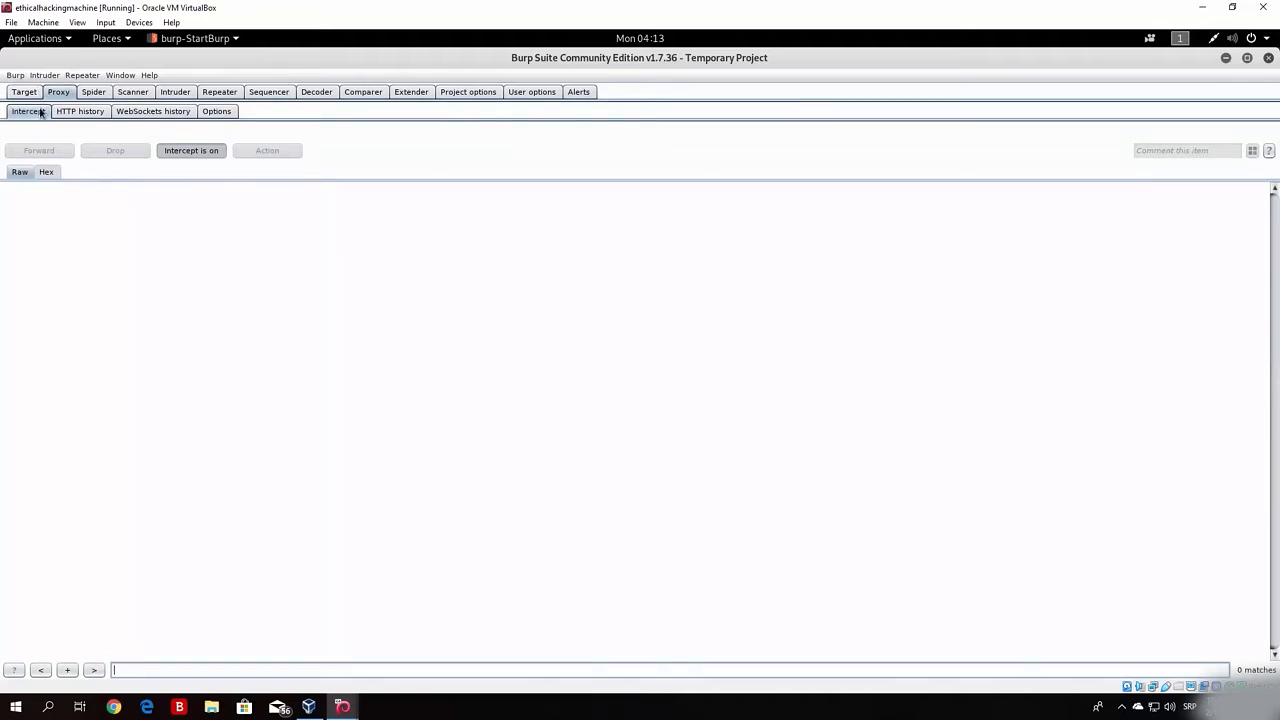
Step: Open the 127.0.0.1:8080 proxy listener for editing in the proxy options
{"action": "left_click", "coordinate": [217, 112]}
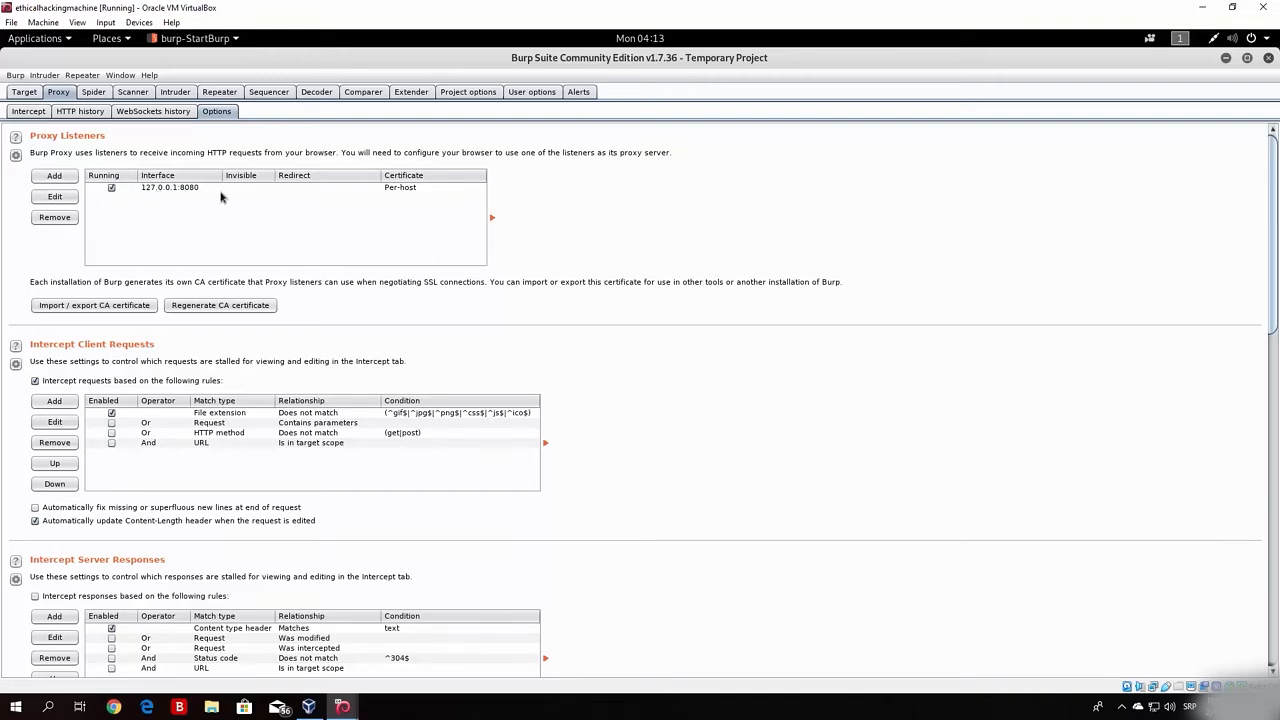
{"action": "left_click", "coordinate": [166, 191]}
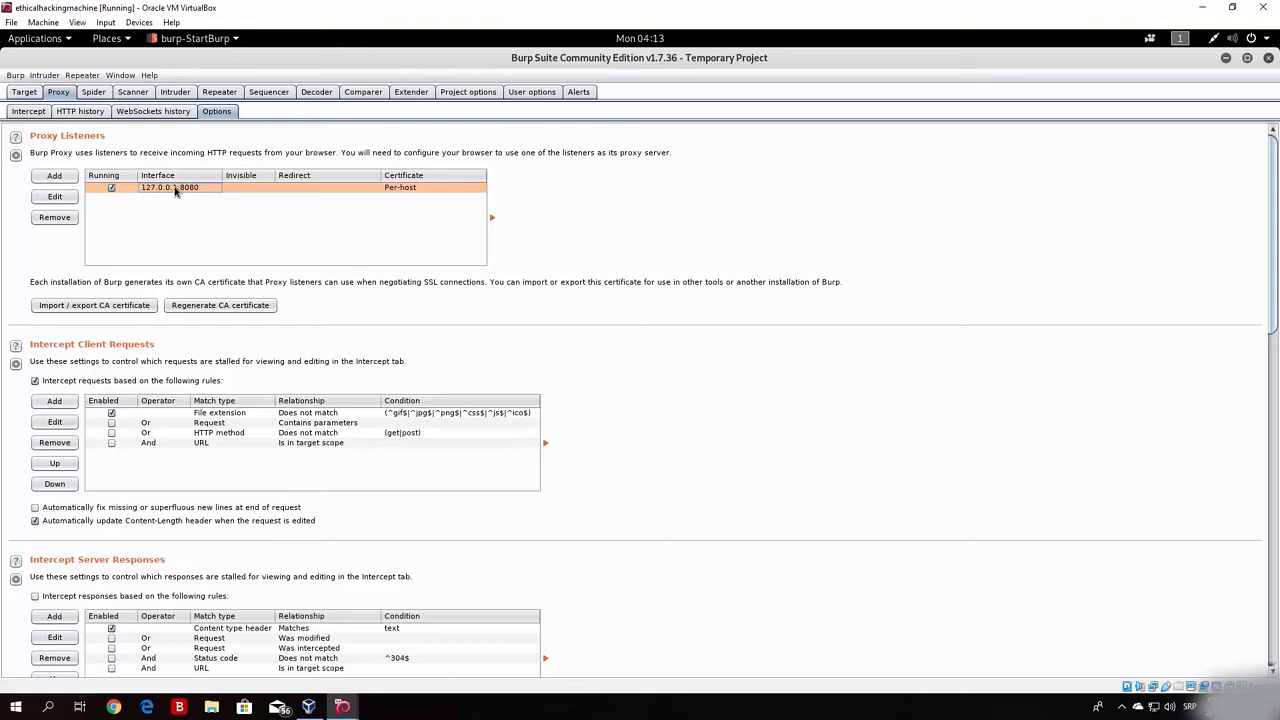
{"action": "left_click", "coordinate": [54, 197]}
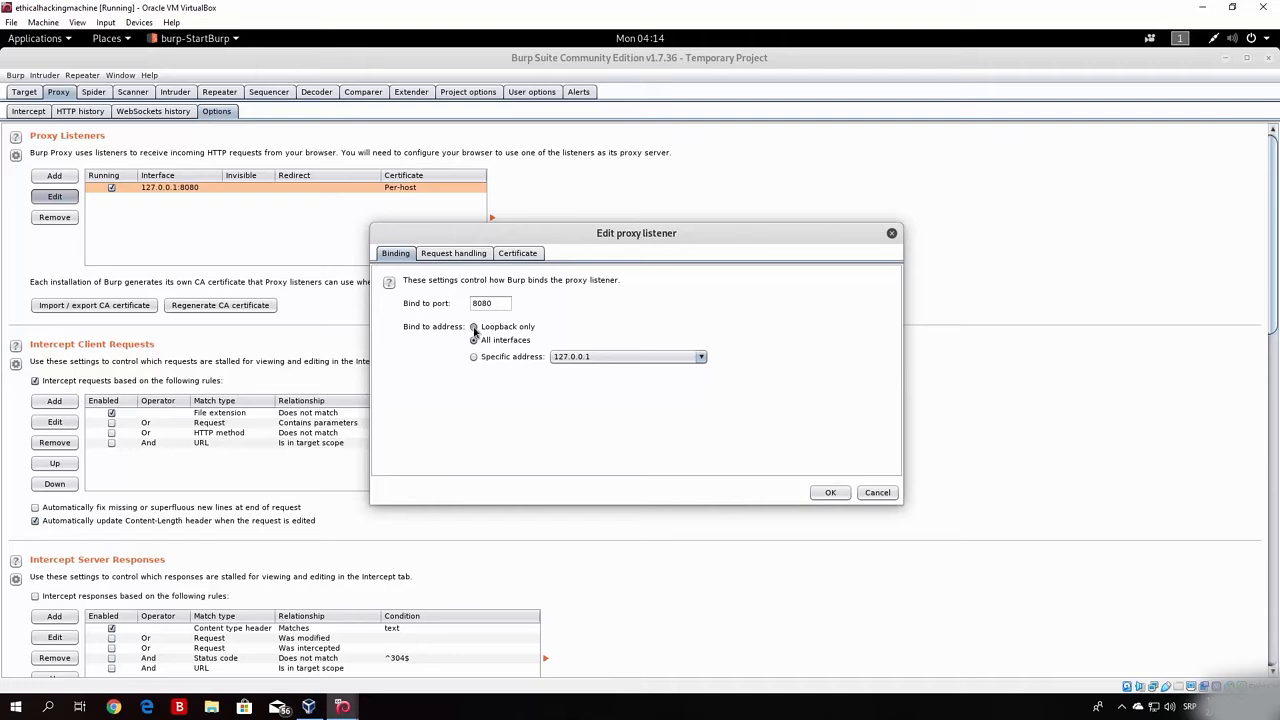
Step: Try binding the proxy listener to the specific address 192.168.1.6, and switch the address back to 127.0.0.1
{"action": "left_click", "coordinate": [474, 328]}
{"action": "left_click", "coordinate": [476, 357]}
{"action": "left_click", "coordinate": [568, 358]}
{"action": "left_click", "coordinate": [576, 381]}
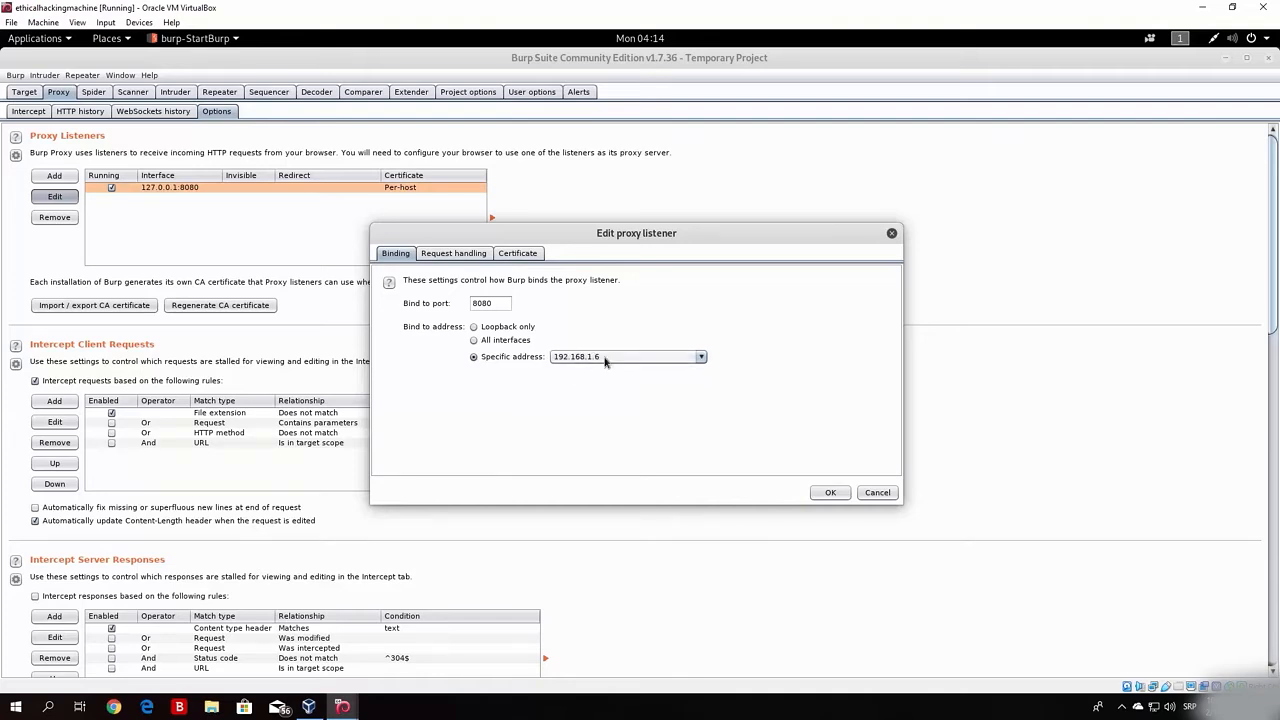
{"action": "left_click", "coordinate": [604, 360]}
{"action": "left_click", "coordinate": [597, 369]}
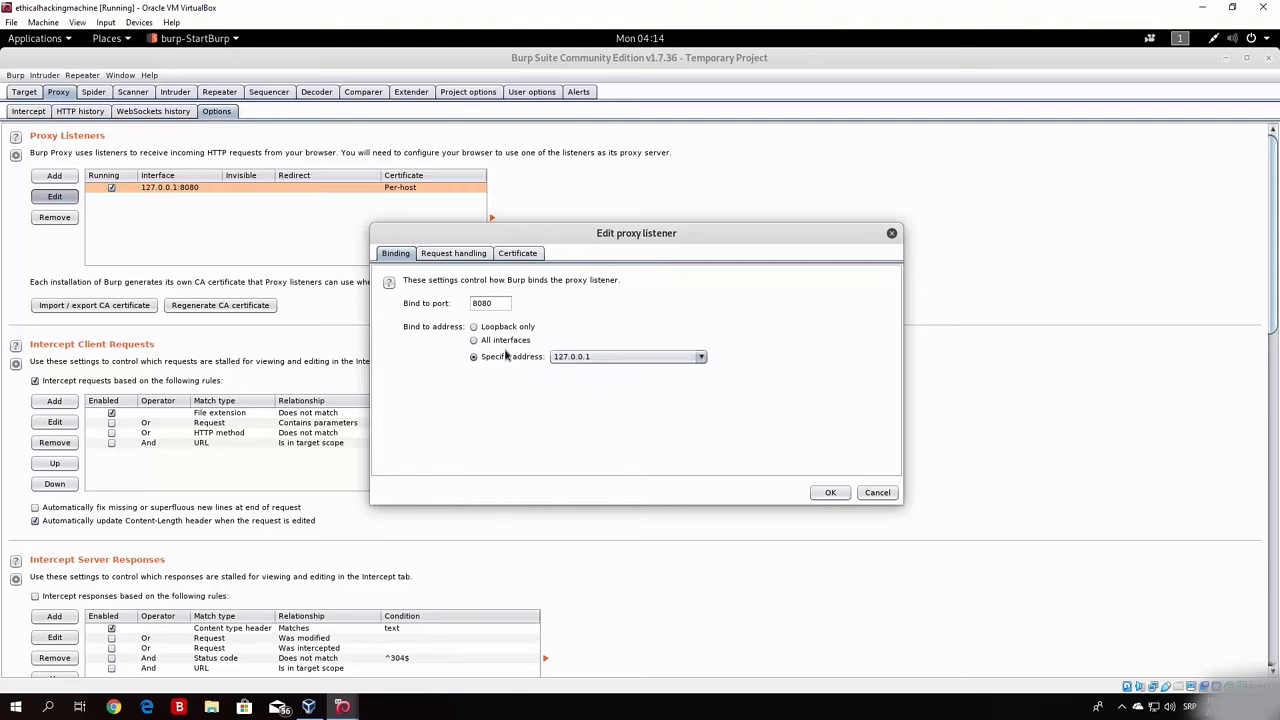
Step: Bind the proxy listener to loopback only and save the listener settings
{"action": "left_click", "coordinate": [474, 327]}
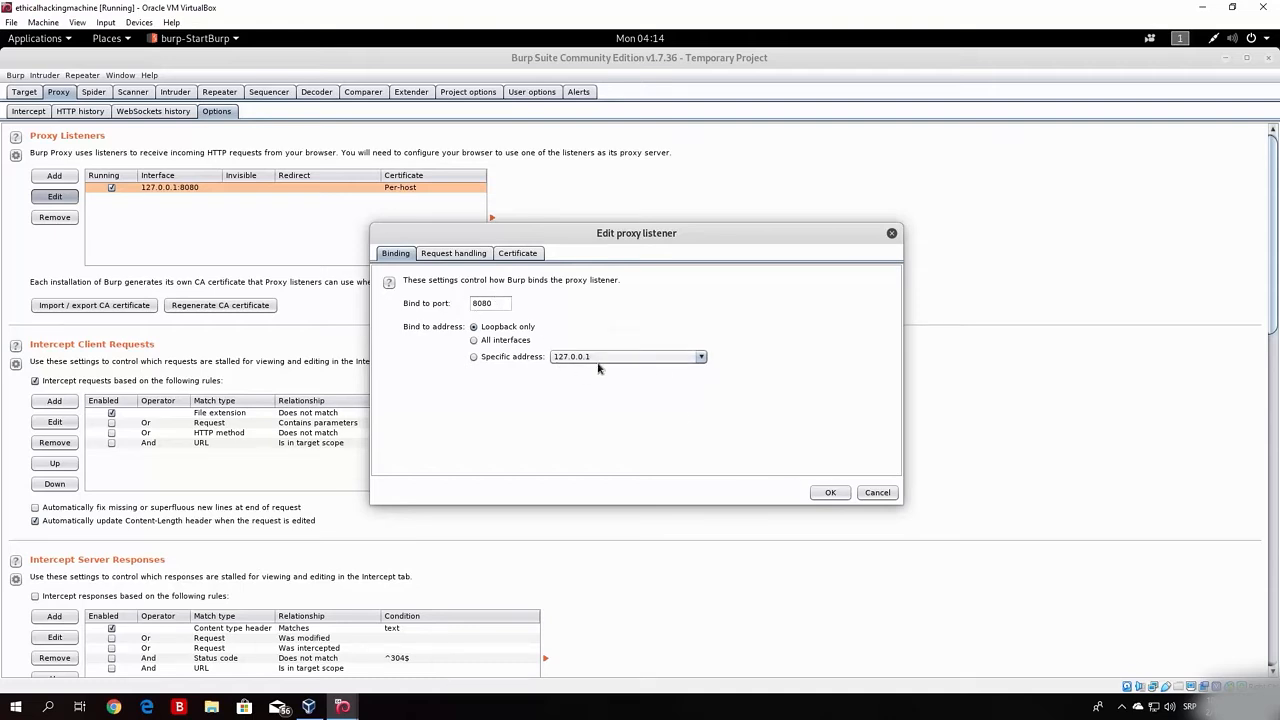
{"action": "left_click", "coordinate": [828, 492]}
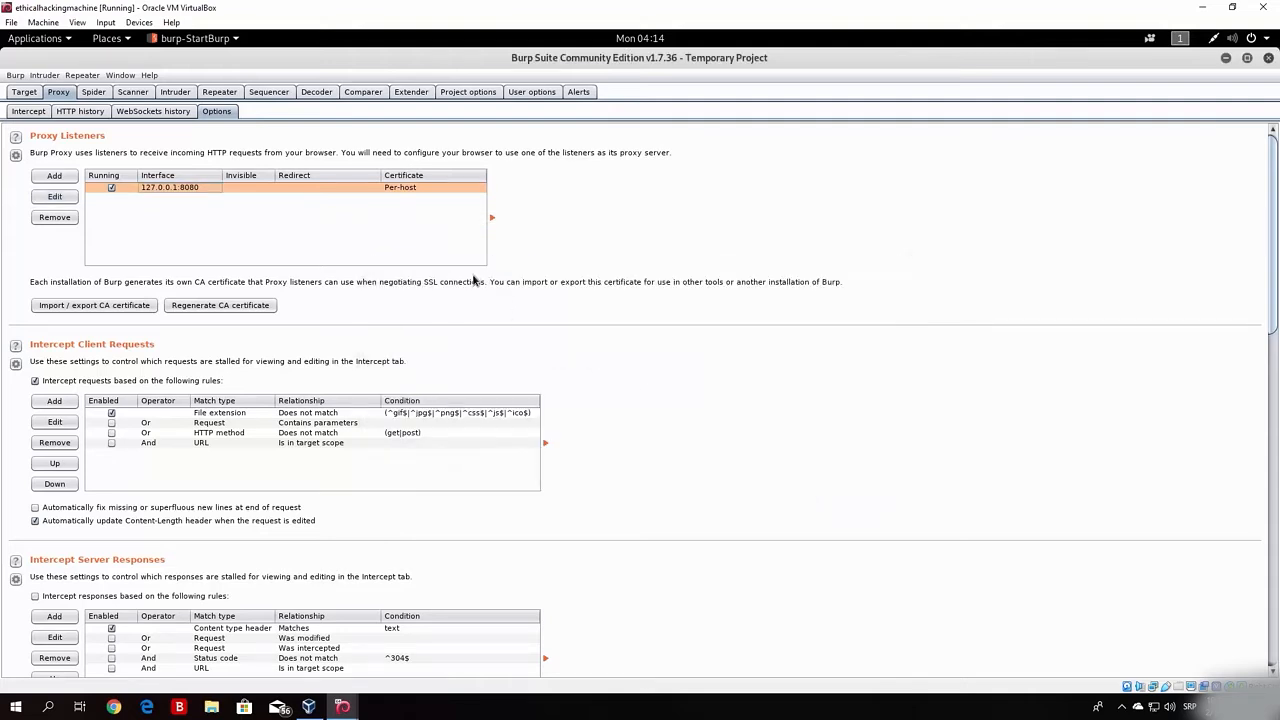
Step: Restore the Burp Suite window down, switch to Firefox and open its preferences
{"action": "left_click", "coordinate": [1247, 58]}
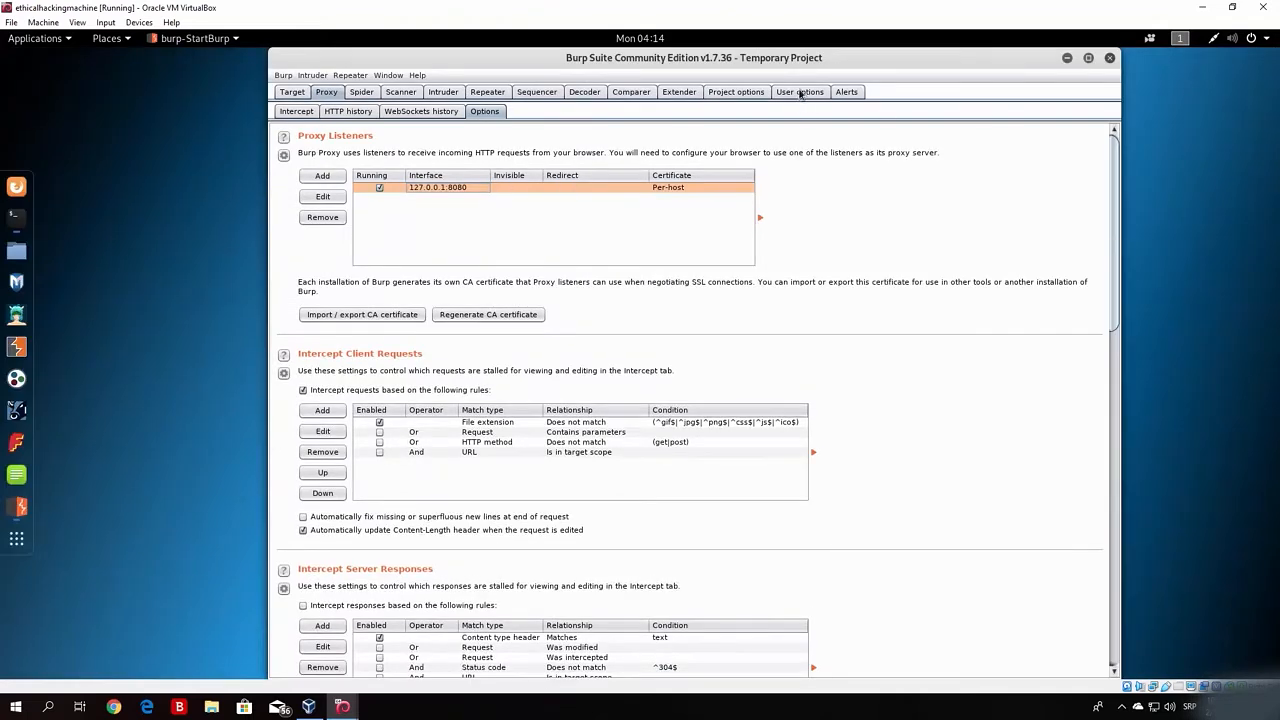
{"action": "left_click", "coordinate": [17, 186]}
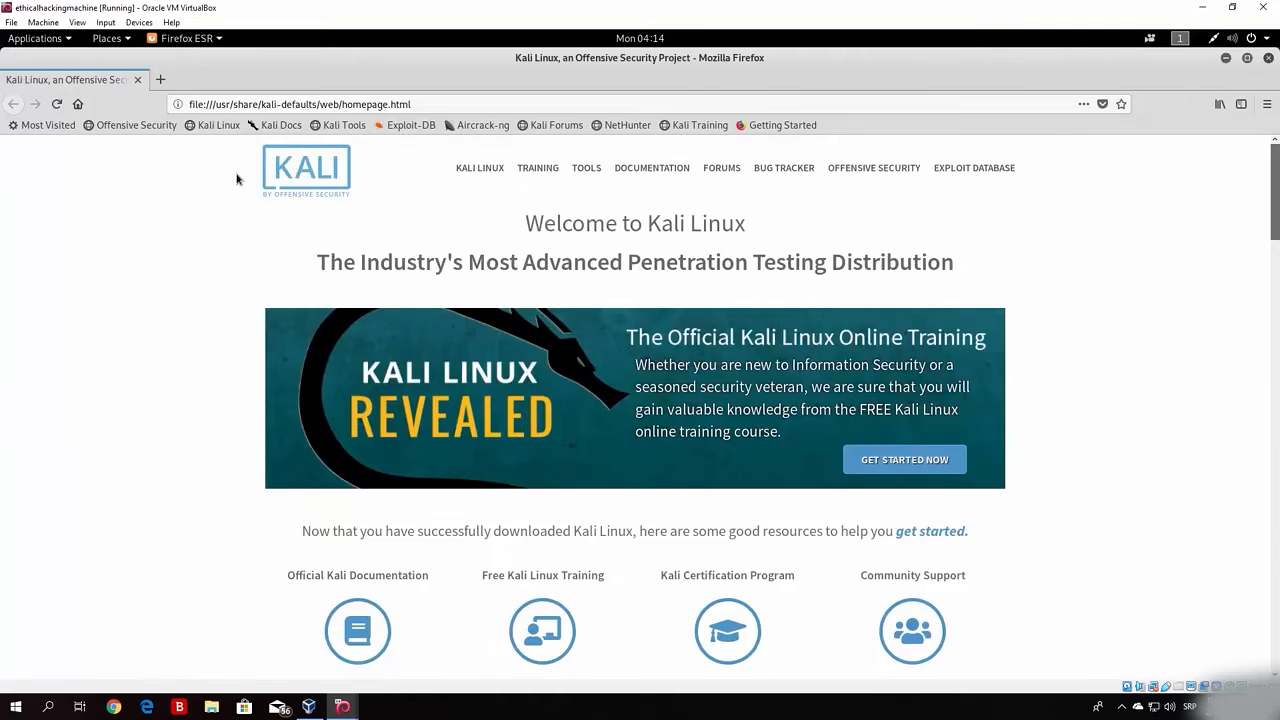
{"action": "left_click", "coordinate": [1267, 106]}
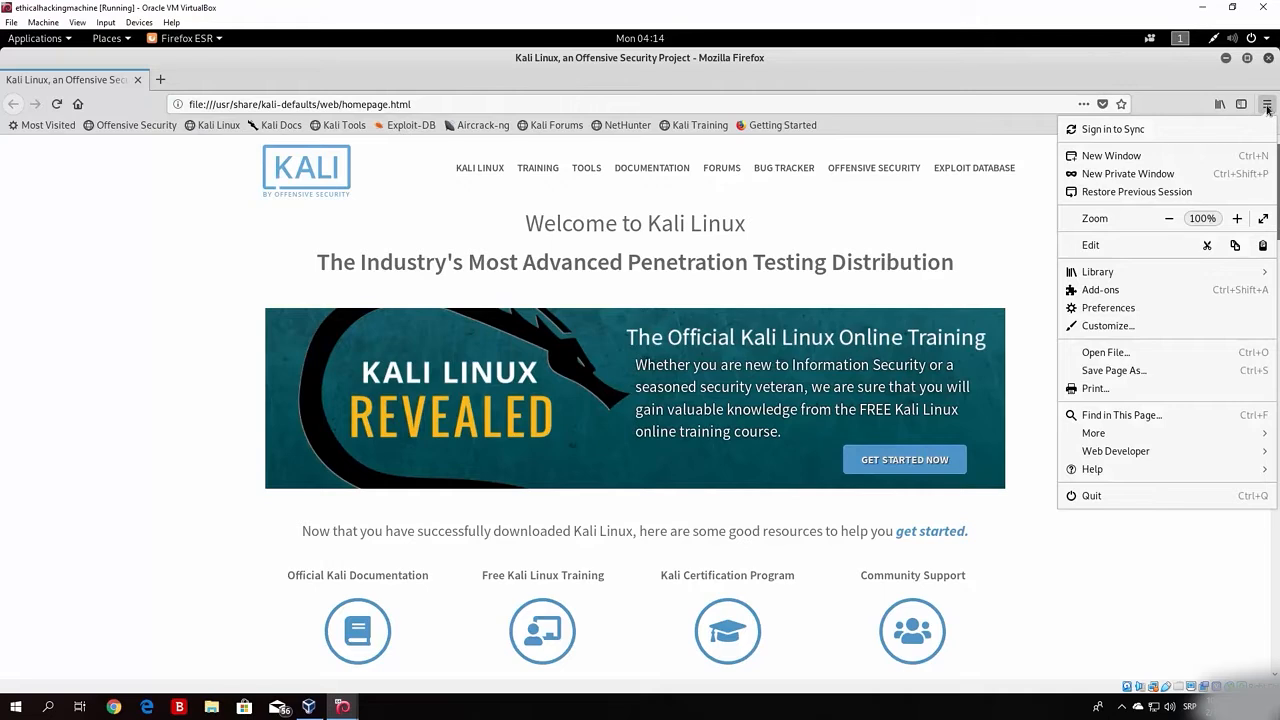
{"action": "left_click", "coordinate": [1100, 308]}
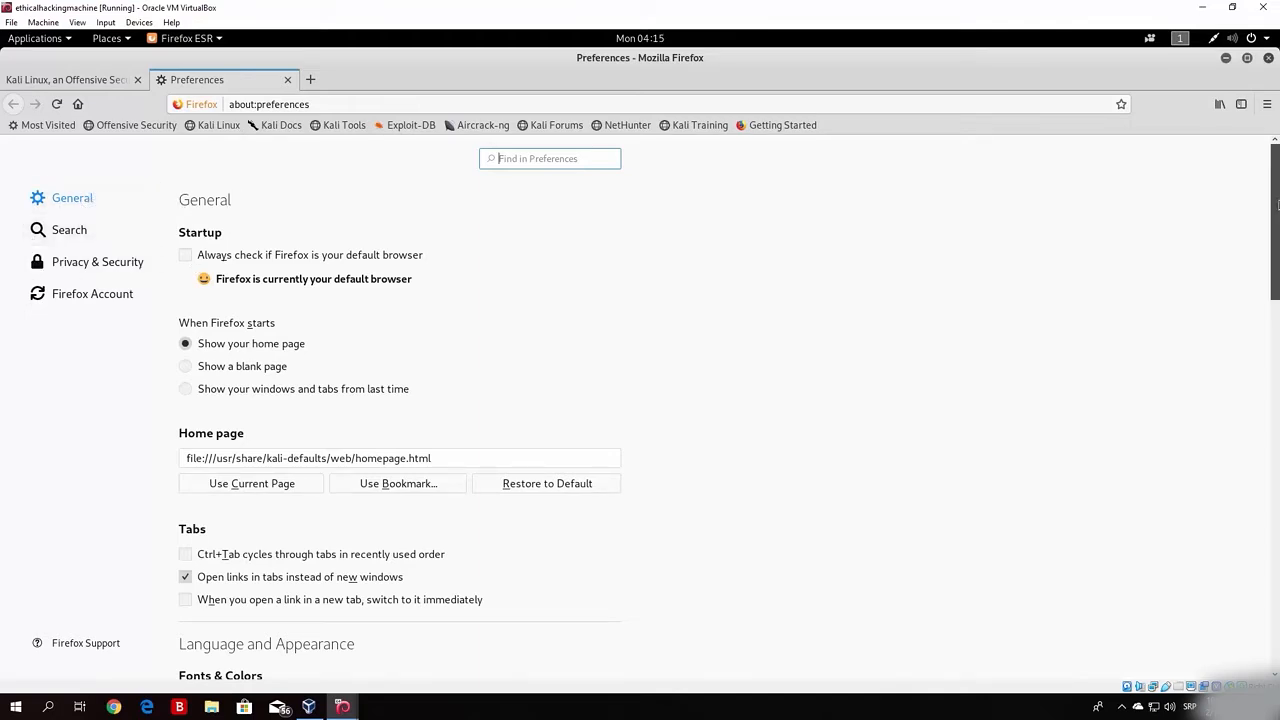
Step: Open Firefox's network proxy connection settings and select manual proxy configuration with the HTTP proxy at 127.0.0.1, port 8080
{"action": "left_click_drag", "start_coordinate": [1277, 183], "coordinate": [1277, 598]}
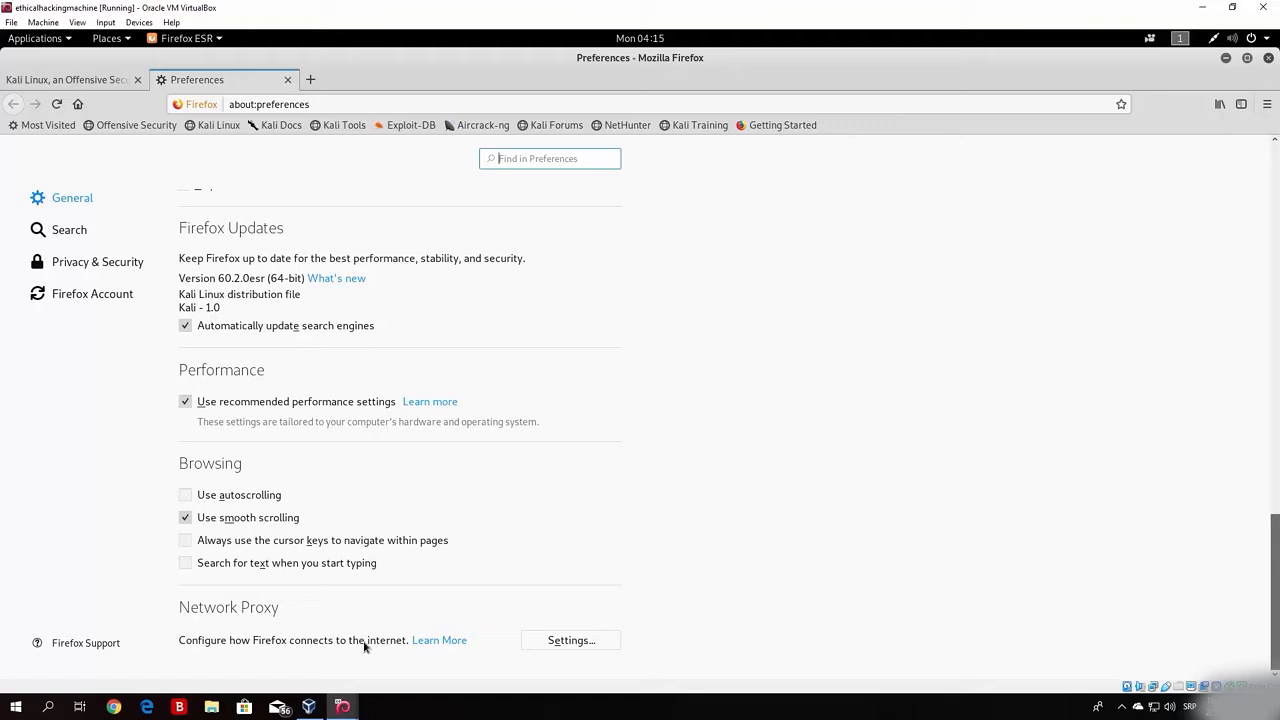
{"action": "left_click", "coordinate": [572, 642]}
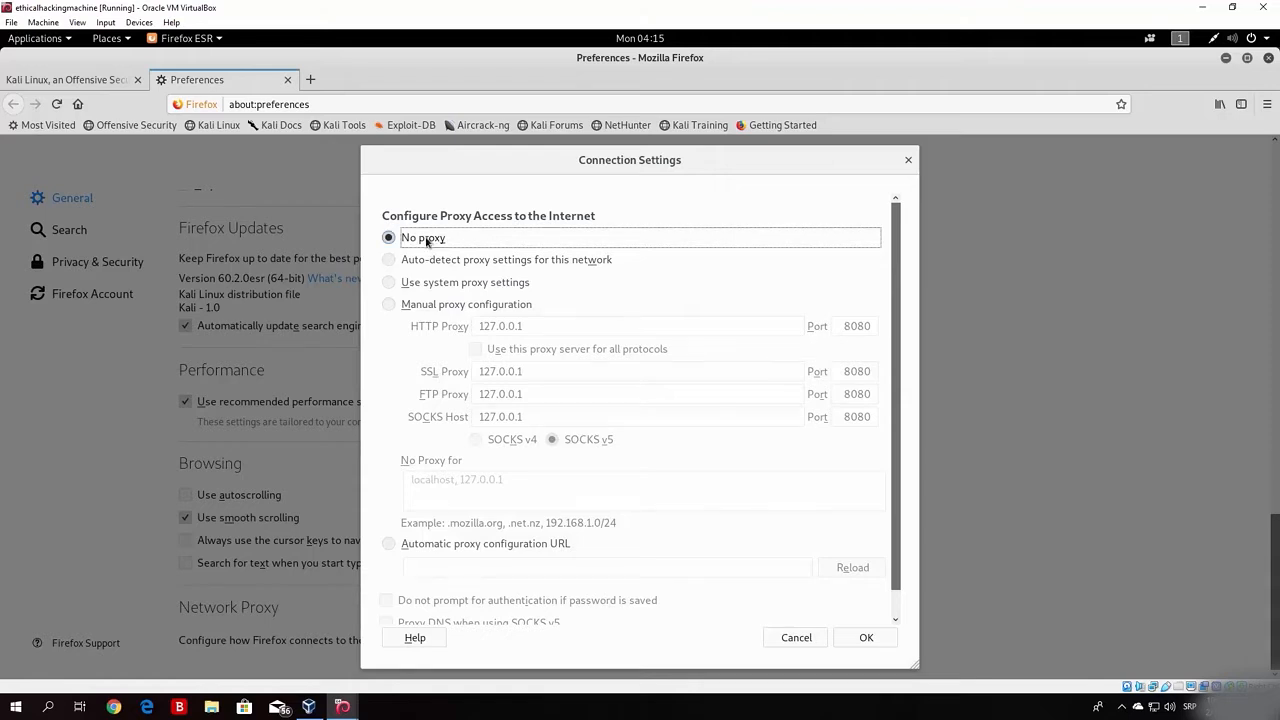
{"action": "left_click", "coordinate": [389, 307]}
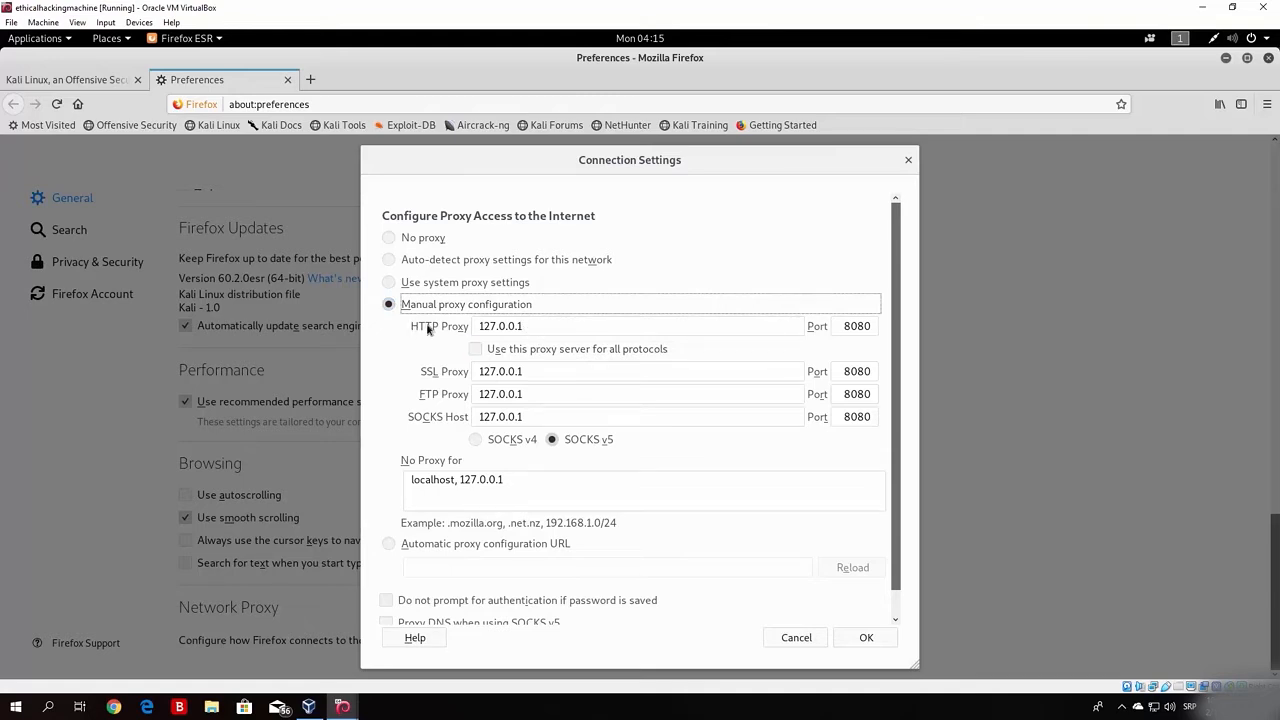
{"action": "left_click_drag", "start_coordinate": [412, 327], "coordinate": [472, 328]}
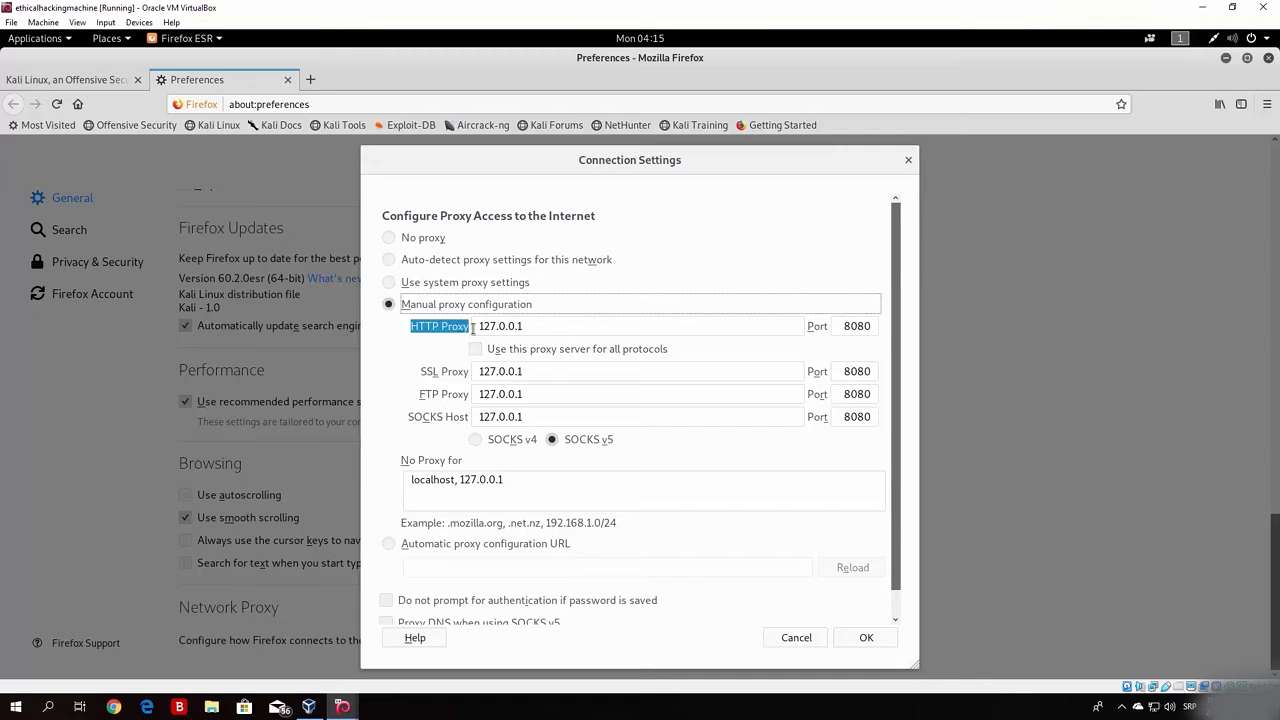
{"action": "triple_click", "coordinate": [533, 326]}
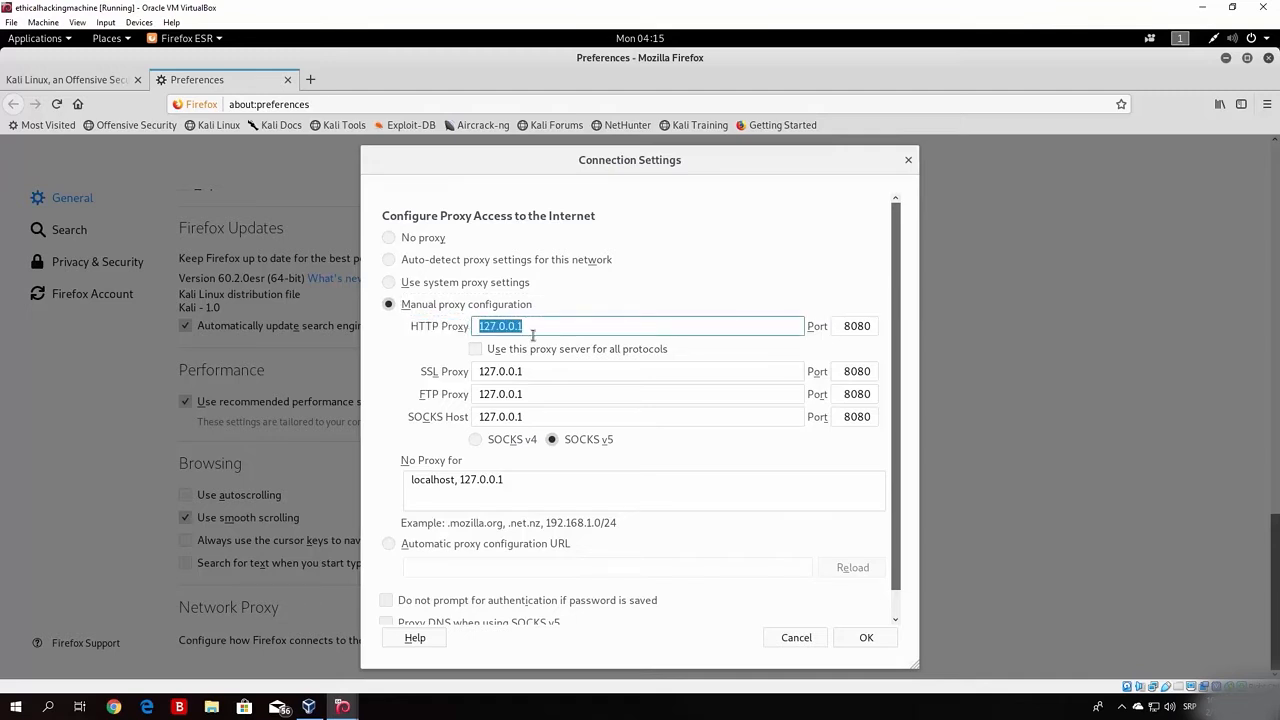
{"action": "double_click", "coordinate": [857, 326]}
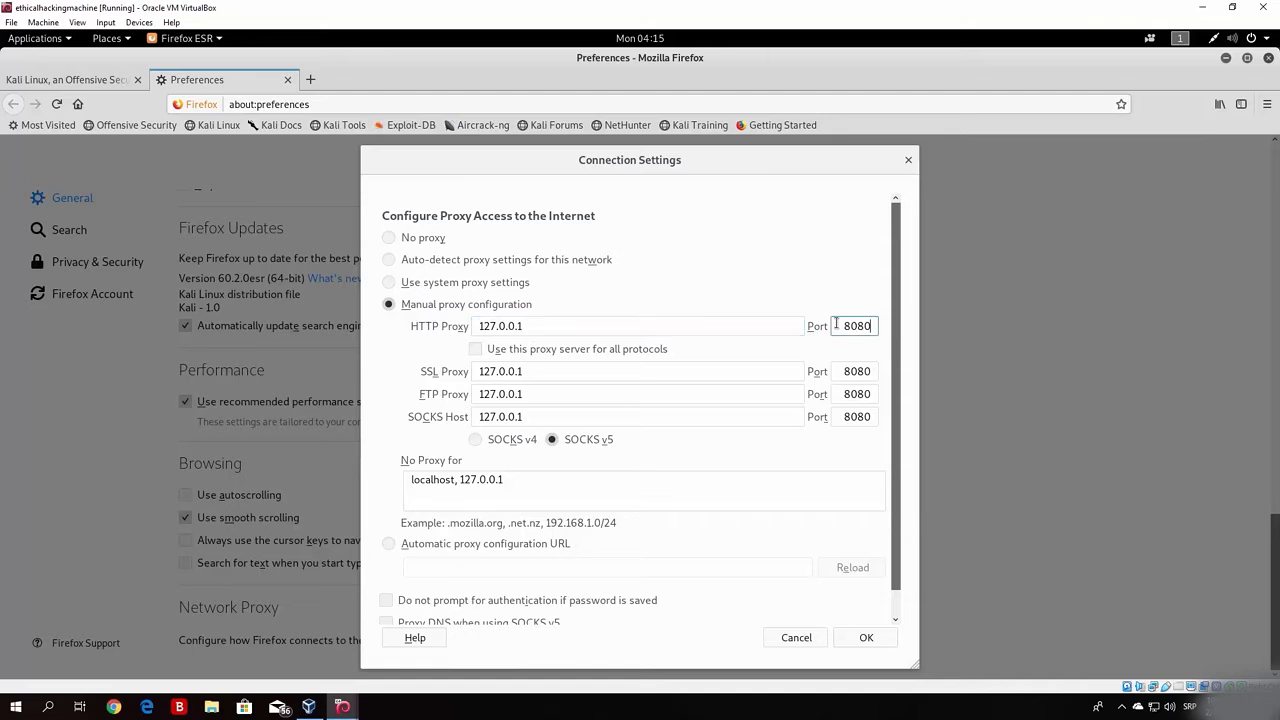
{"action": "left_click", "coordinate": [776, 284]}
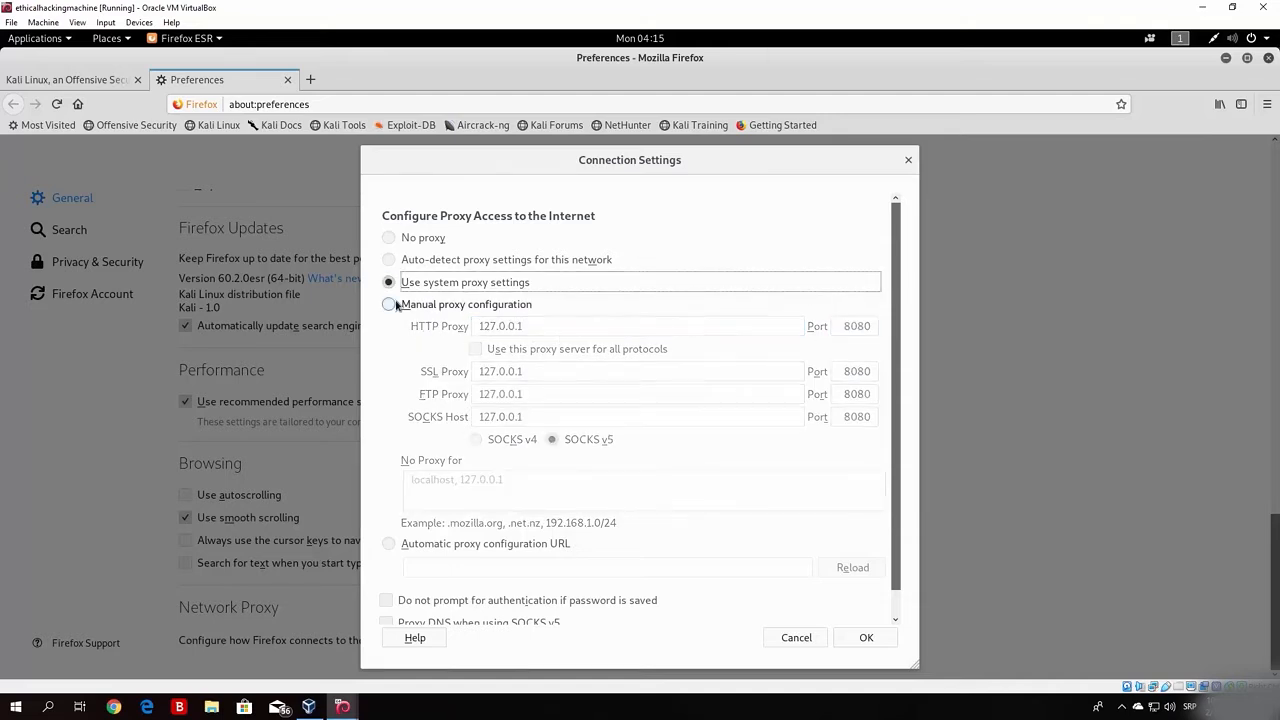
{"action": "left_click", "coordinate": [390, 305]}
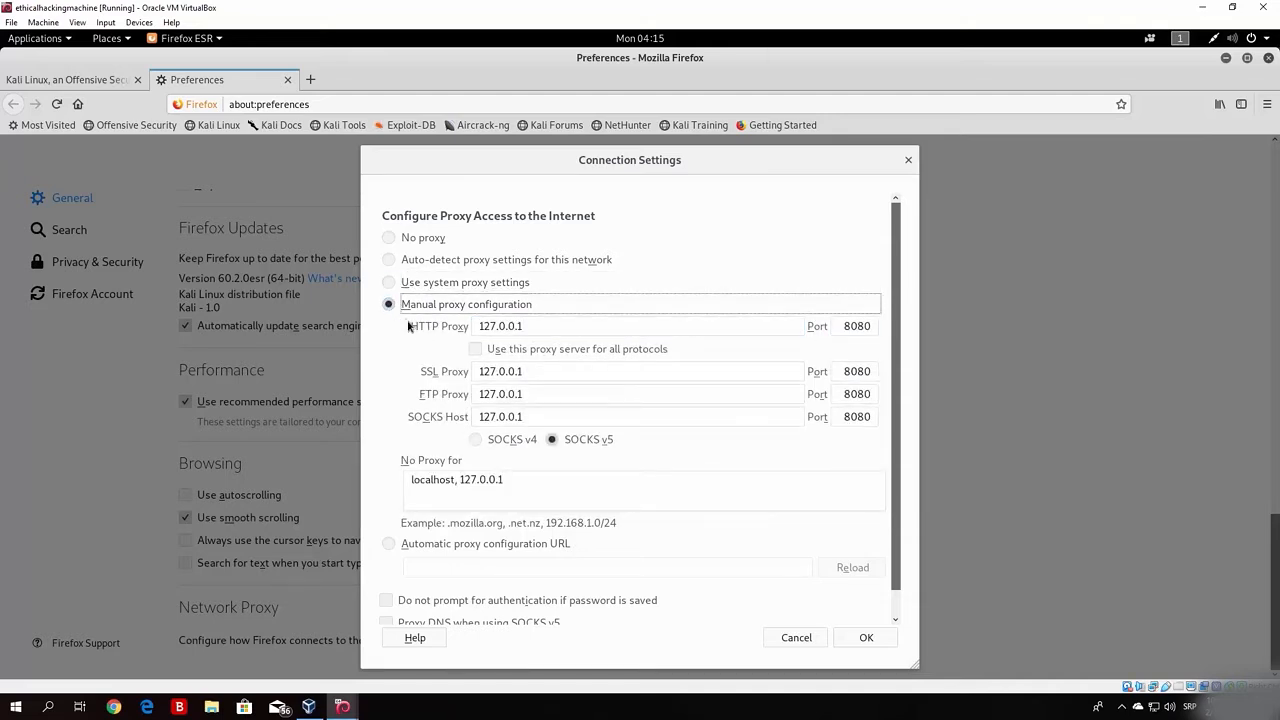
Step: Choose SOCKS v5 for the SOCKS host, save the manual proxy settings, and reopen the connection settings to check them
{"action": "left_click_drag", "start_coordinate": [411, 330], "coordinate": [659, 444]}
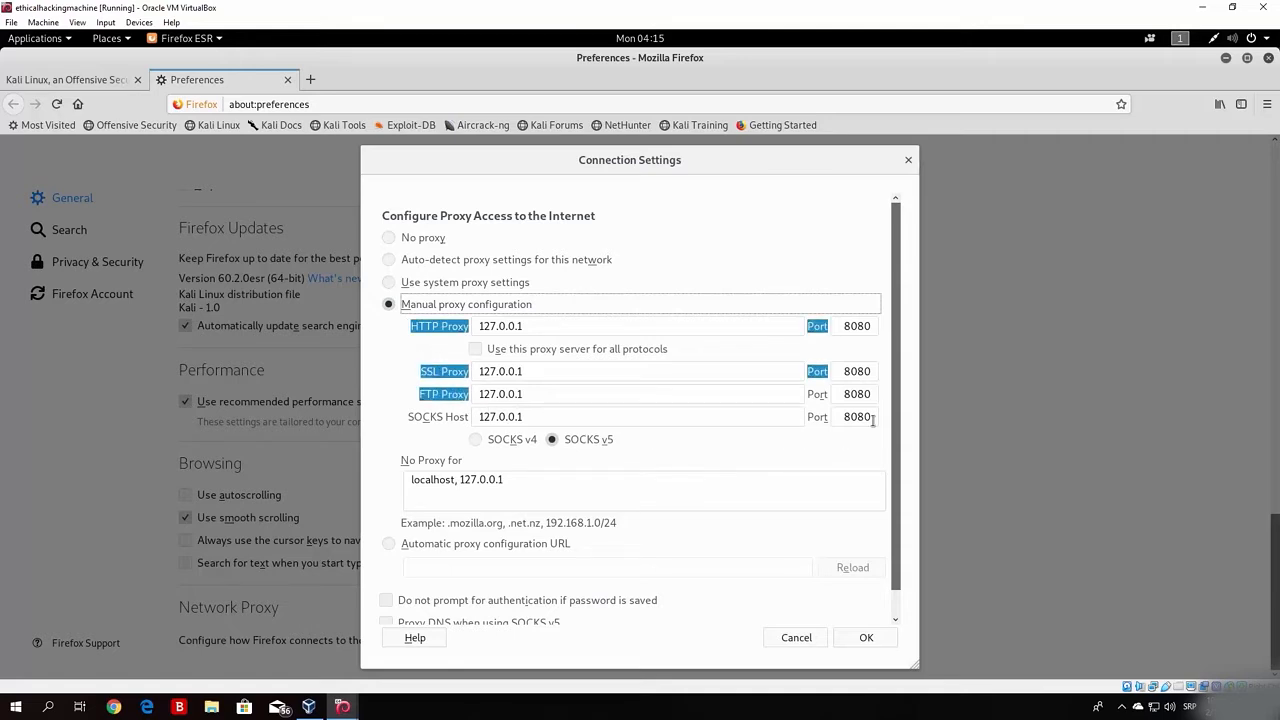
{"action": "left_click", "coordinate": [401, 375]}
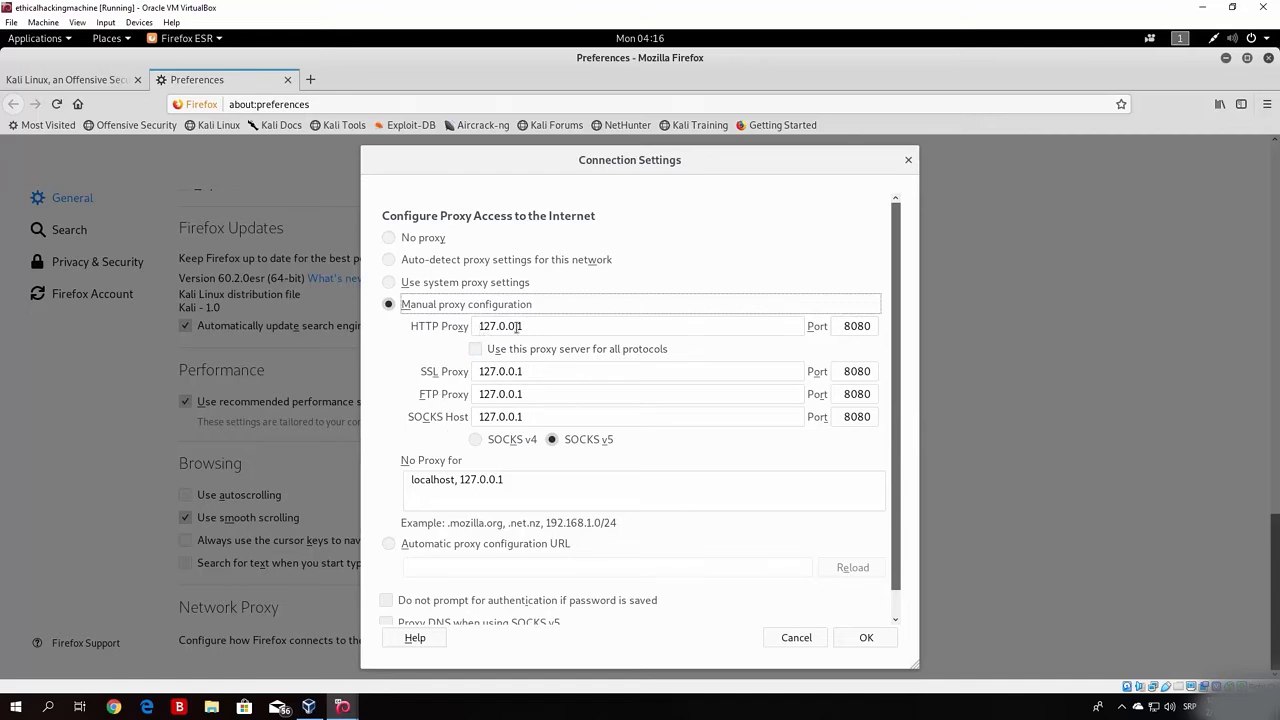
{"action": "left_click", "coordinate": [872, 326]}
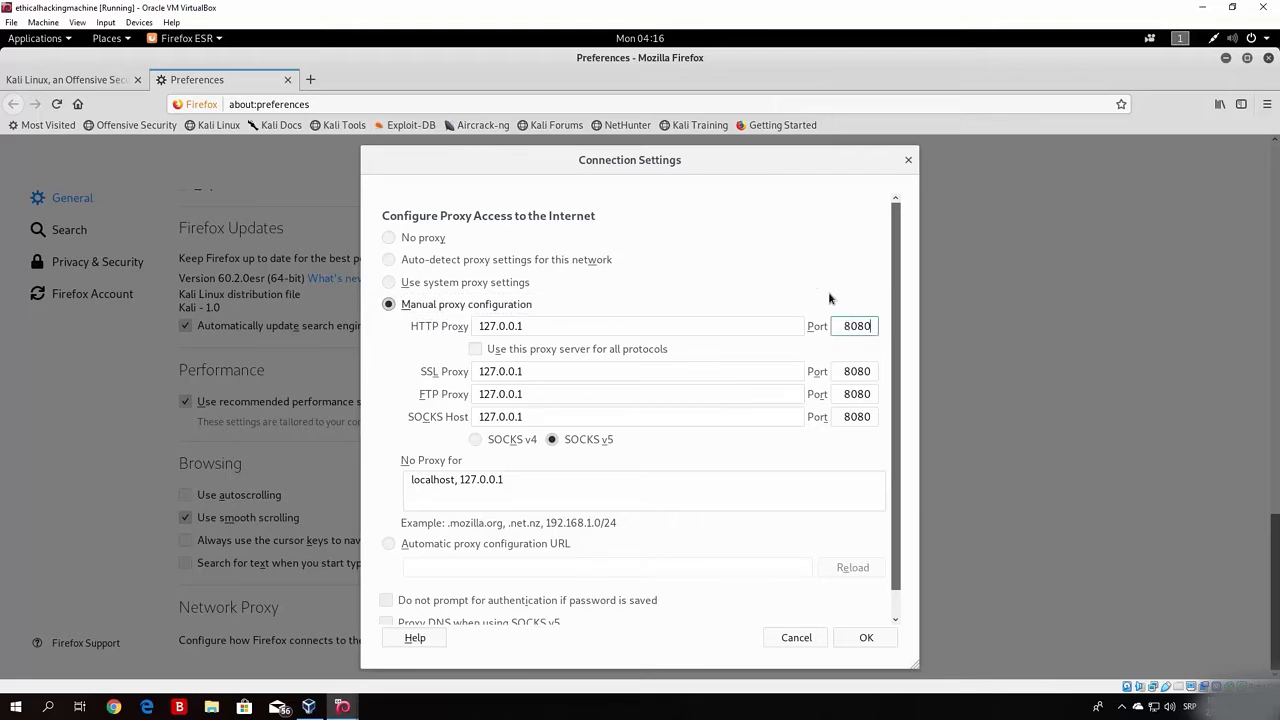
{"action": "left_click", "coordinate": [835, 345]}
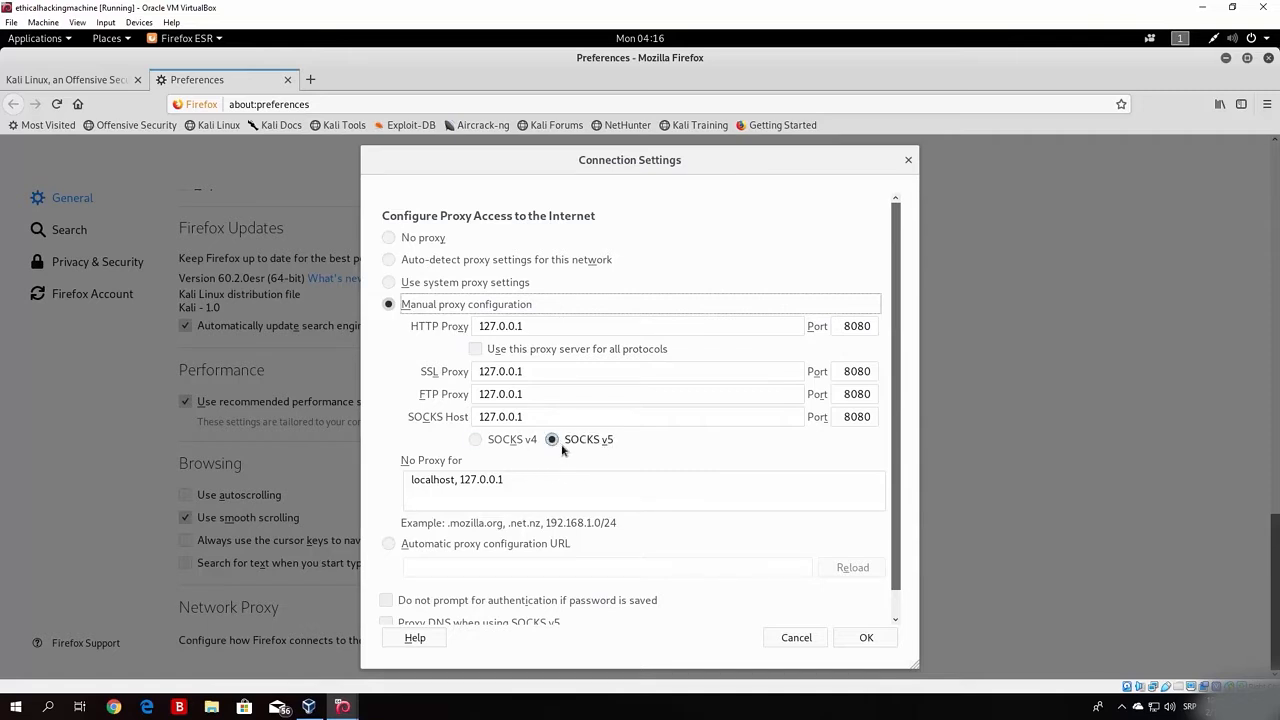
{"action": "left_click", "coordinate": [476, 440]}
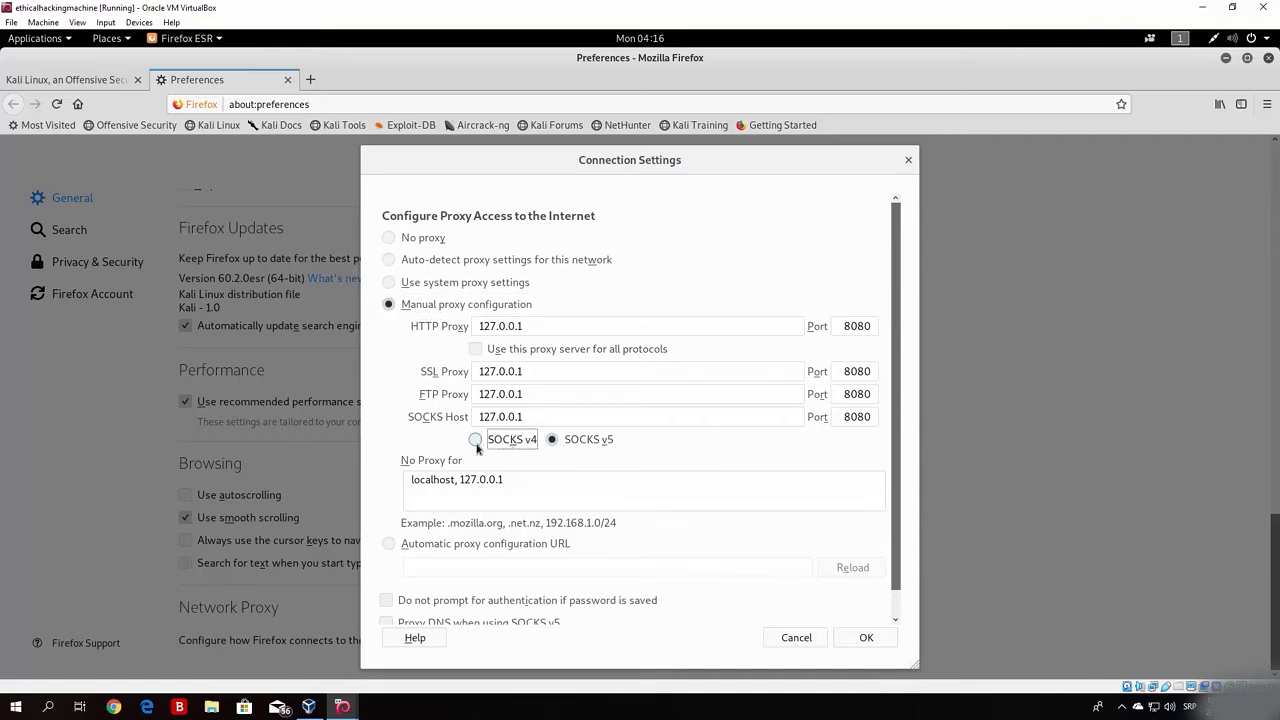
{"action": "left_click", "coordinate": [551, 440]}
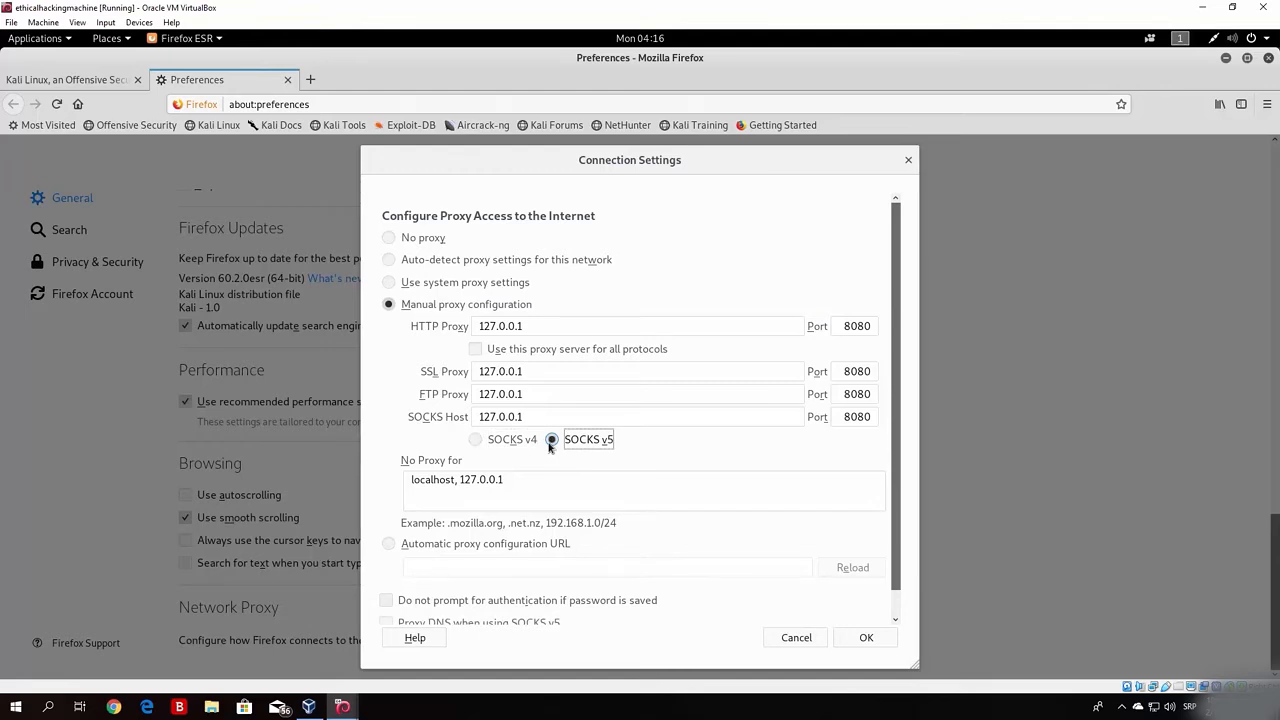
{"action": "left_click", "coordinate": [864, 639]}
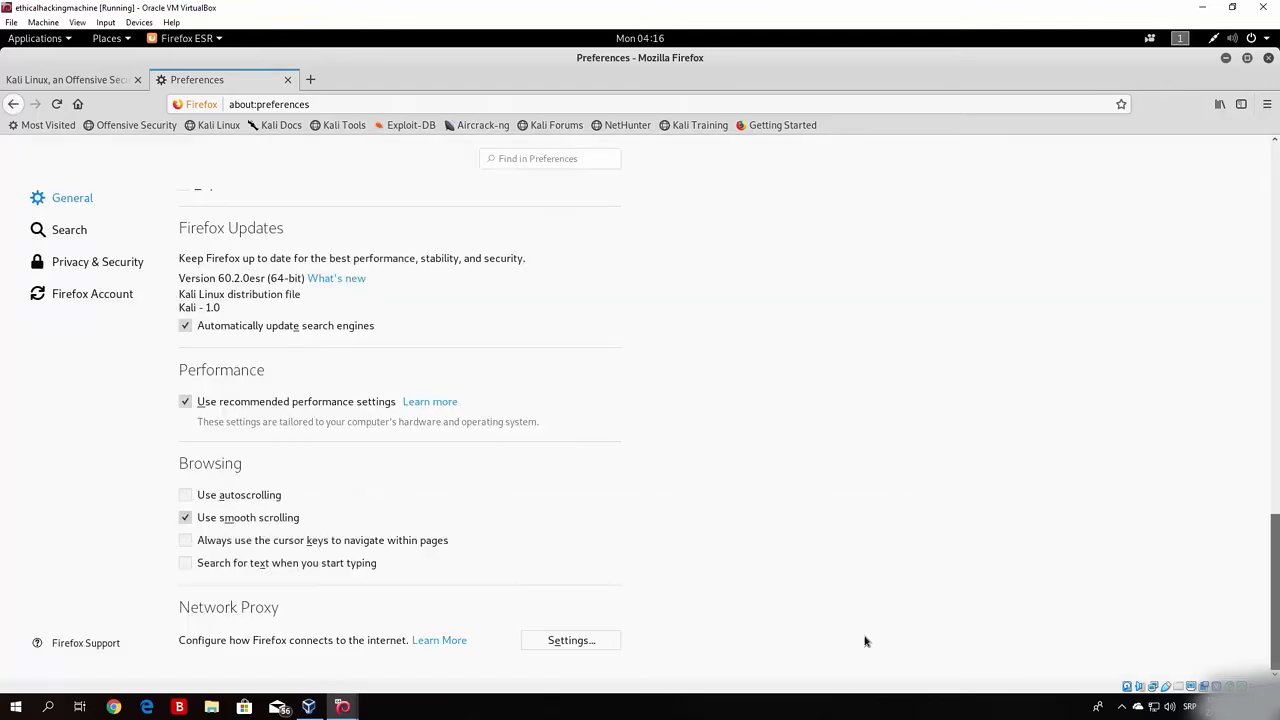
{"action": "left_click", "coordinate": [571, 640]}
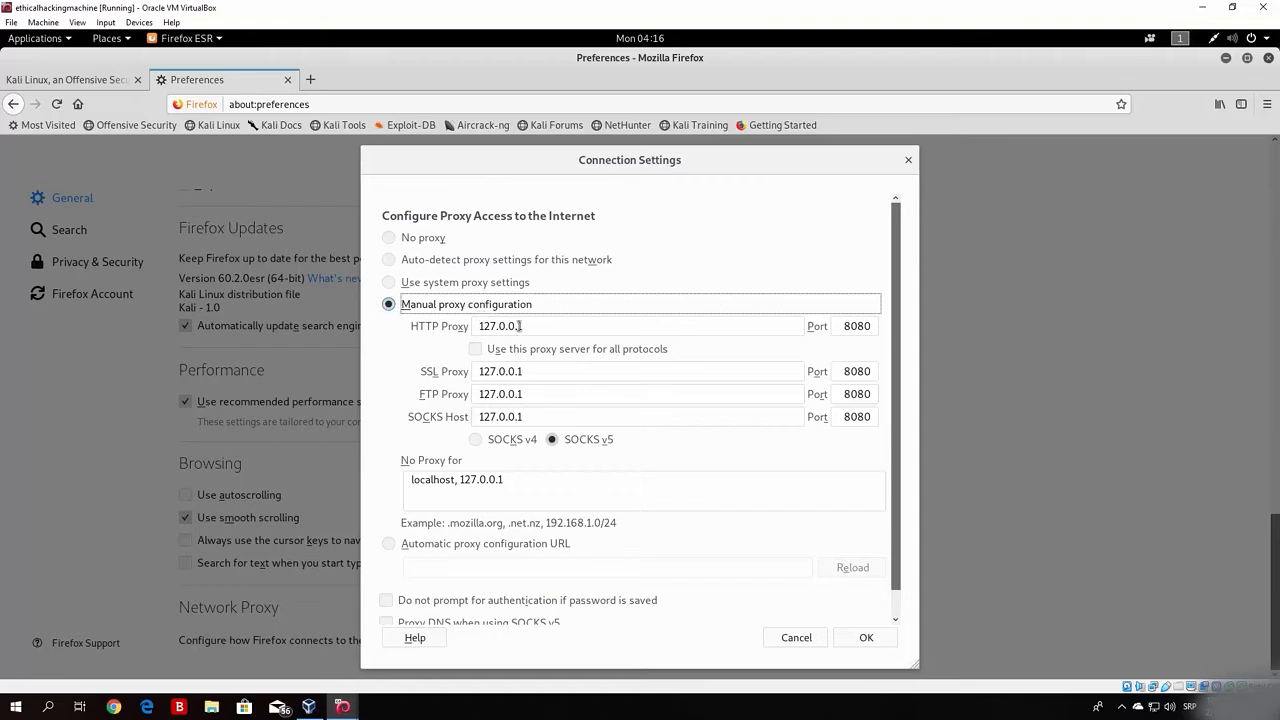
{"action": "left_click", "coordinate": [866, 639]}
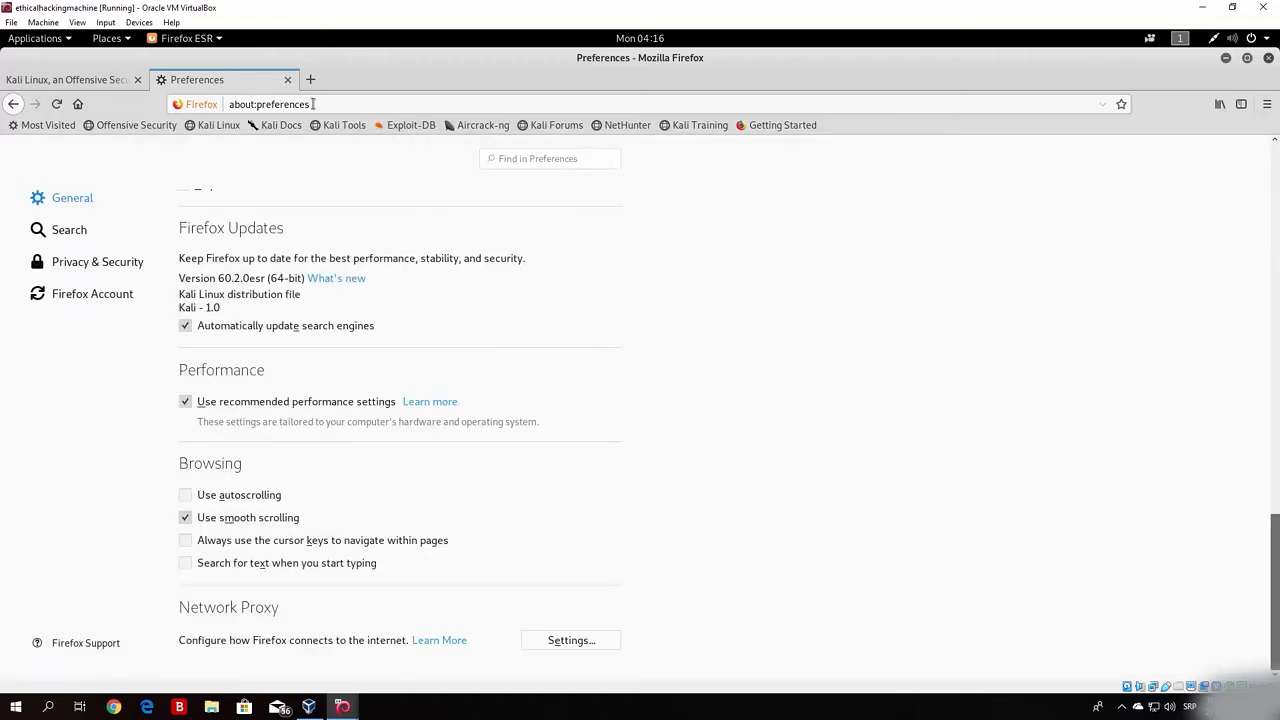
Step: Load google.com in a new browser tab
{"action": "left_click", "coordinate": [310, 80]}
{"action": "type", "text": "google.com/"}
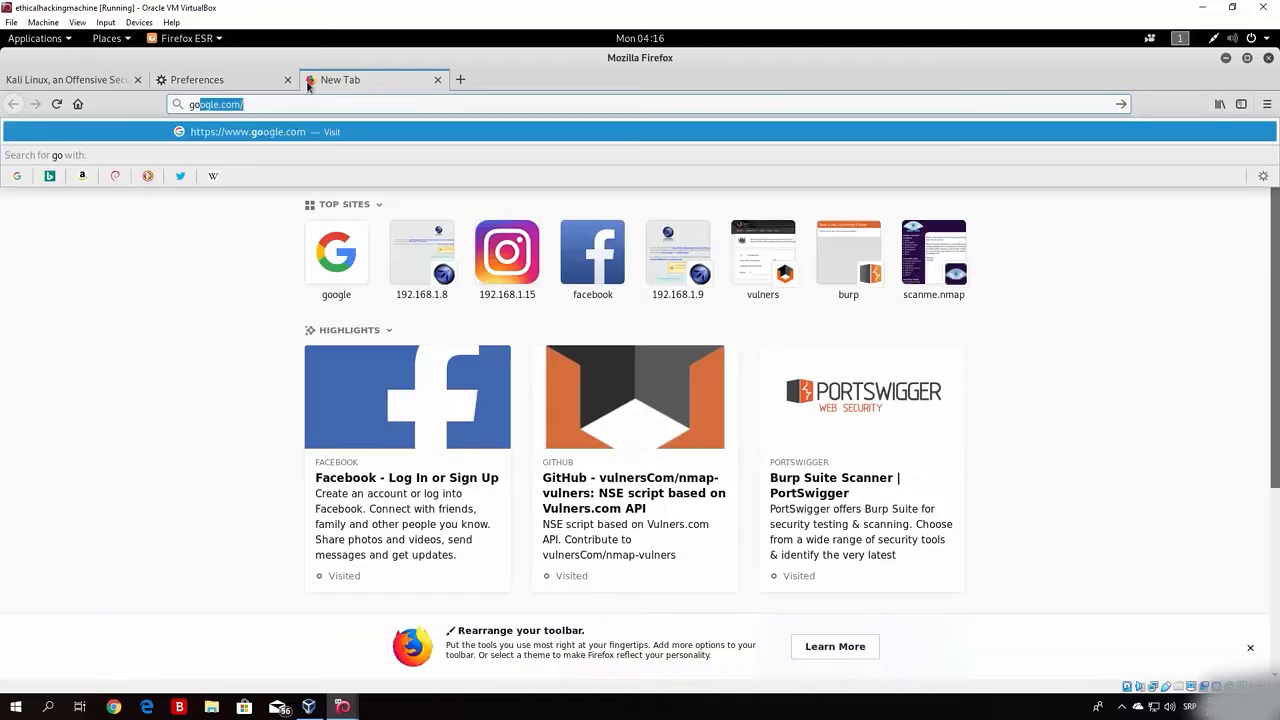
{"action": "key", "text": "Return"}
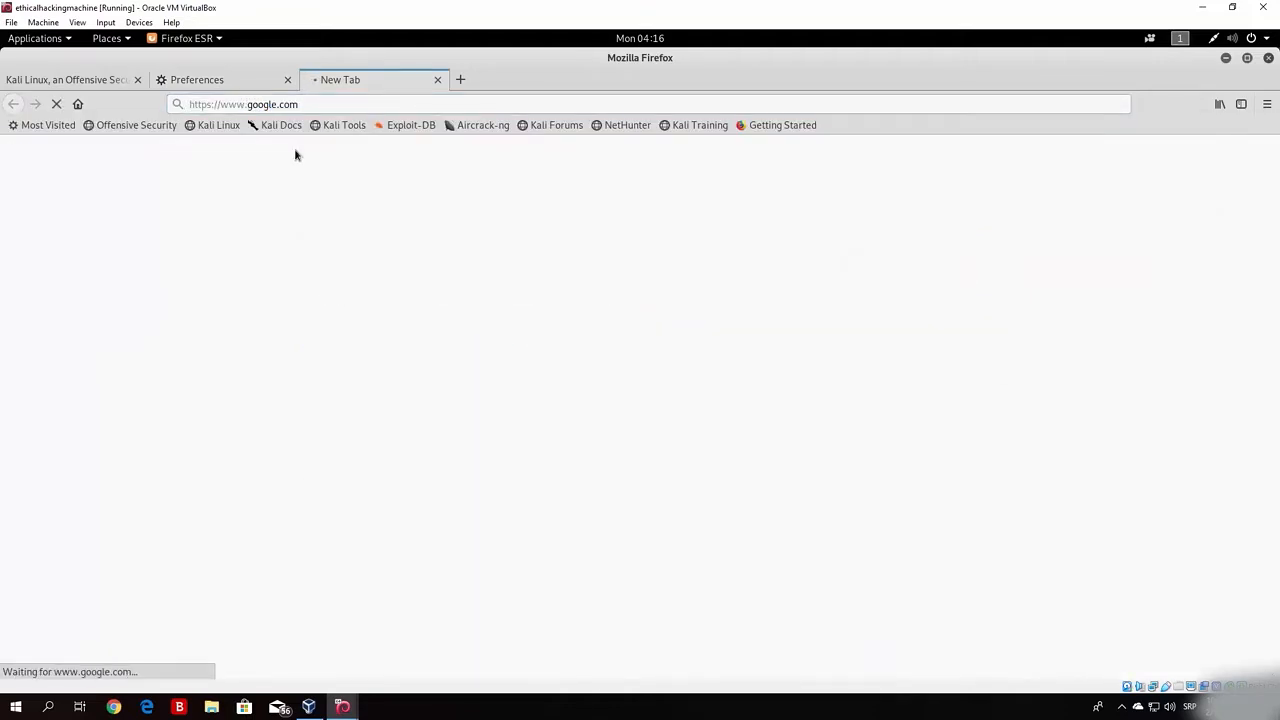
Step: Restore the Firefox window down, switch to Burp Suite and turn the proxy's request interception off
{"action": "left_click", "coordinate": [1246, 60]}
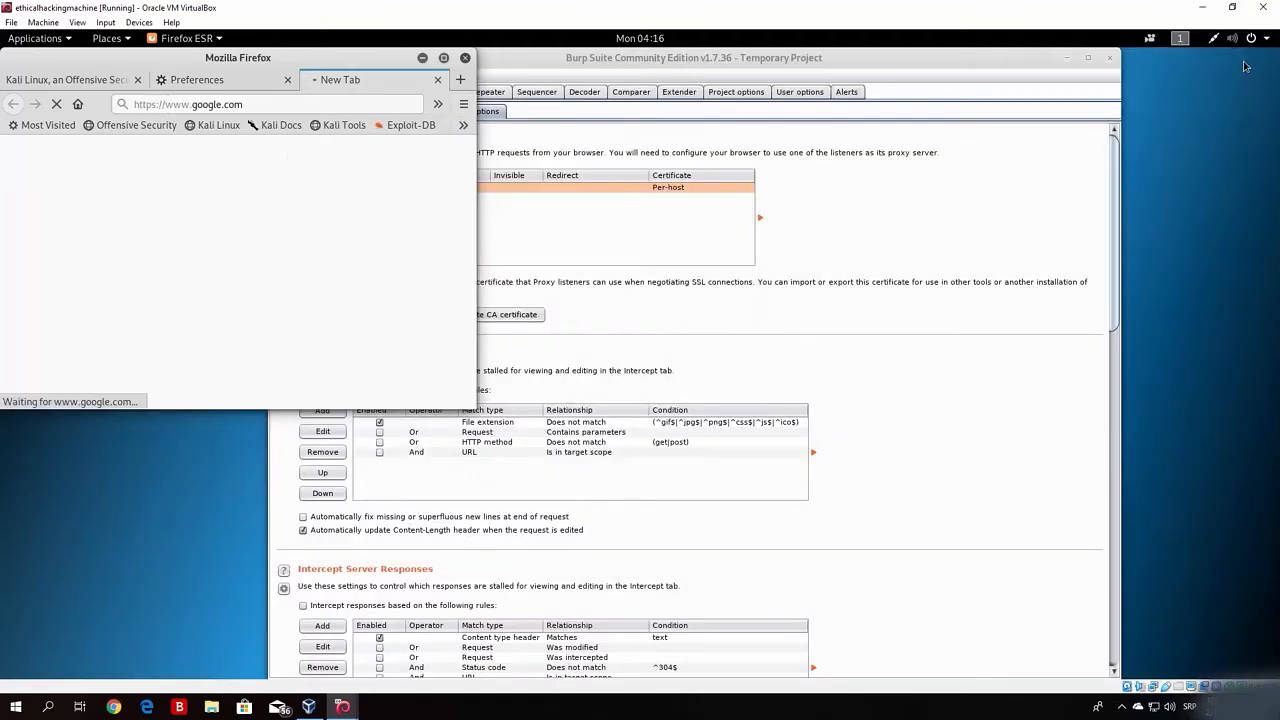
{"action": "left_click", "coordinate": [826, 178]}
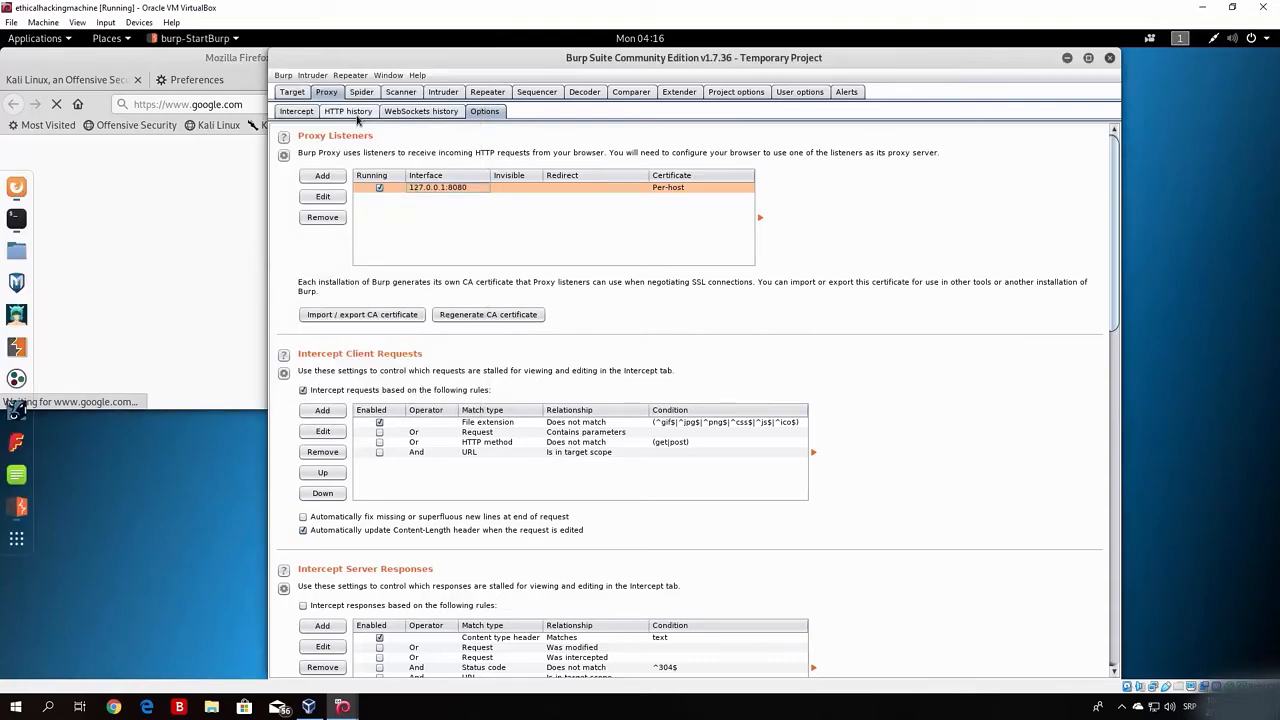
{"action": "left_click", "coordinate": [296, 111]}
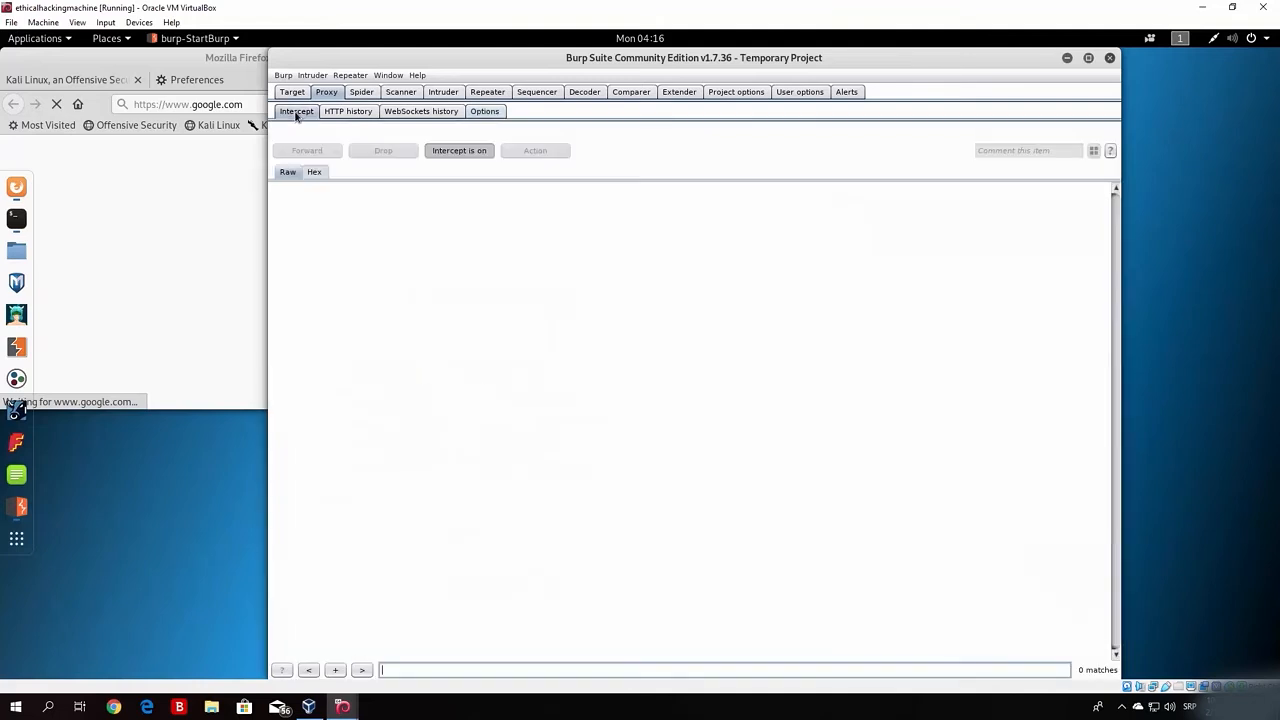
{"action": "left_click", "coordinate": [449, 154]}
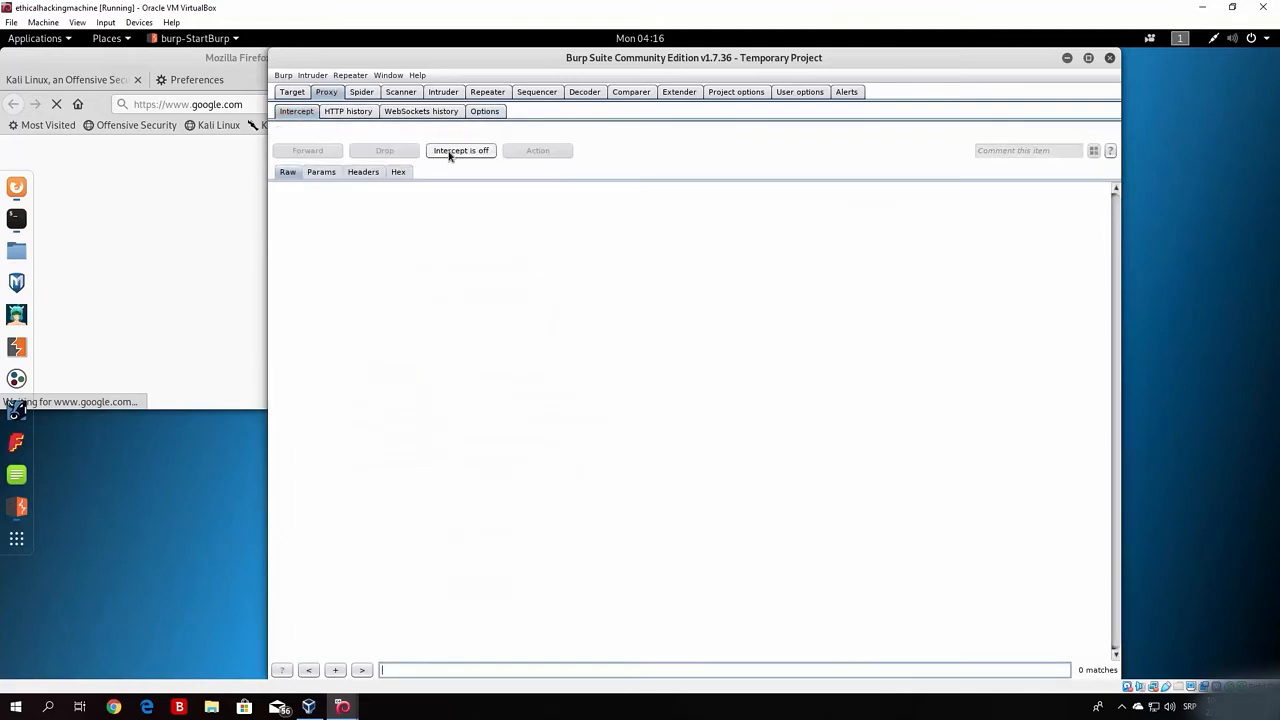
Step: Return to Firefox, maximize it and open the OWASP Broken Web Applications page at 192.168.1.9 in a new tab
{"action": "left_click", "coordinate": [200, 72]}
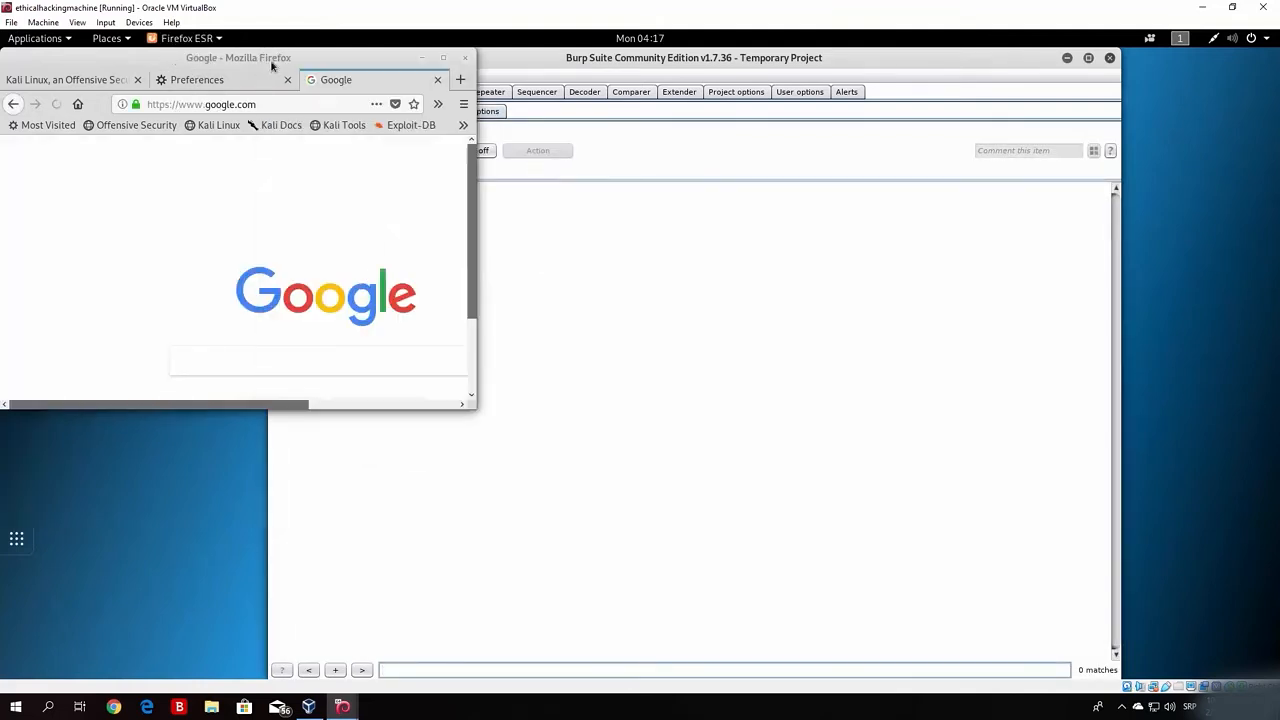
{"action": "left_click", "coordinate": [443, 58]}
{"action": "left_click", "coordinate": [460, 80]}
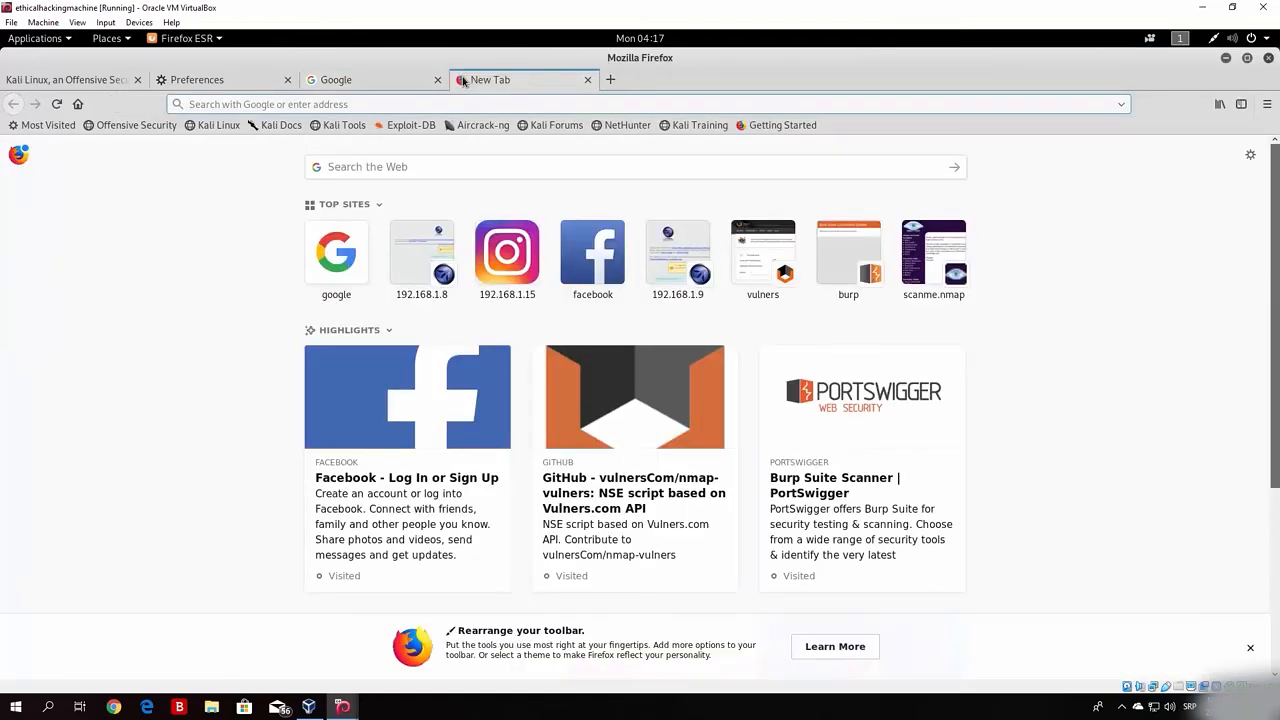
{"action": "type", "text": "http"}
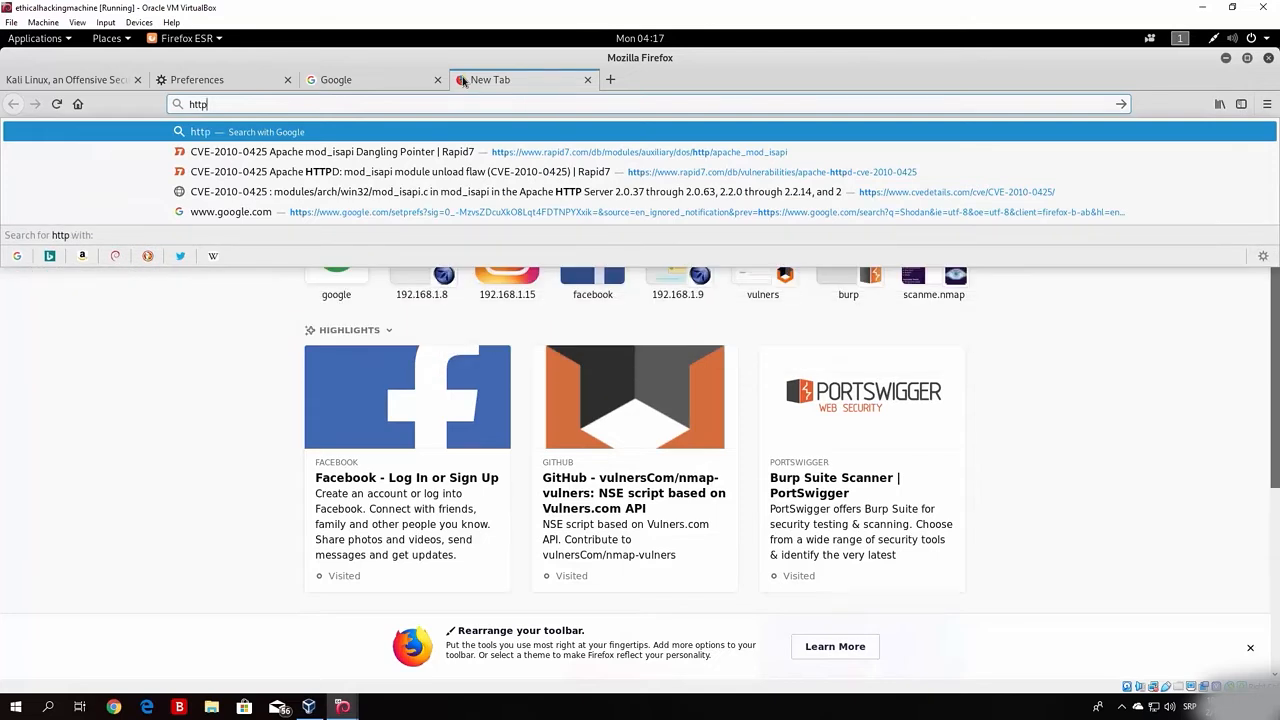
{"action": "type", "text": ":"}
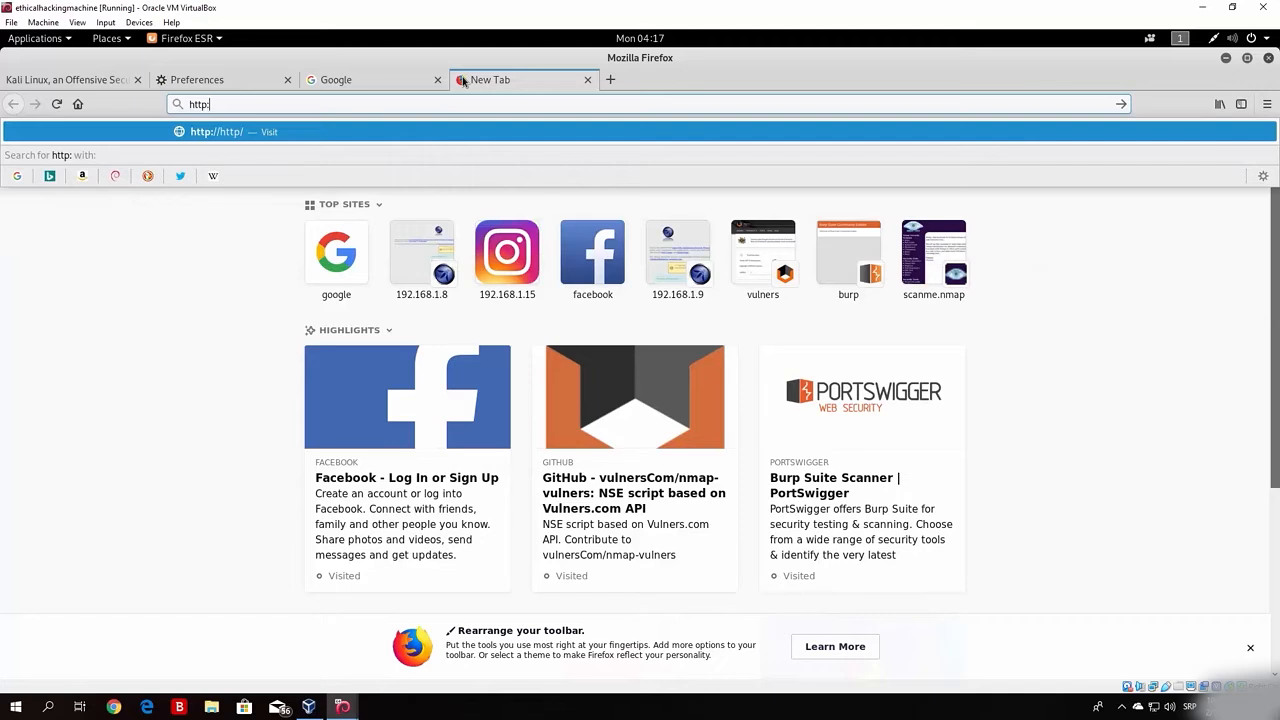
{"action": "type", "text": "//"}
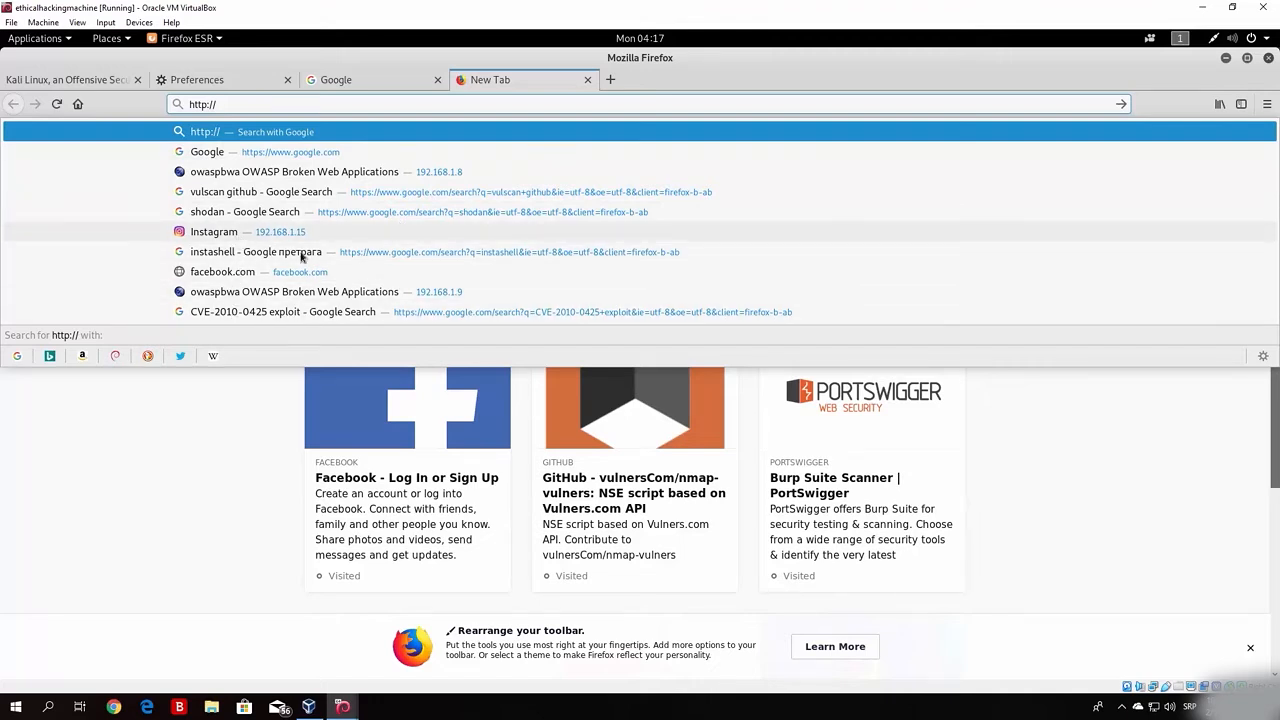
{"action": "left_click", "coordinate": [357, 292]}
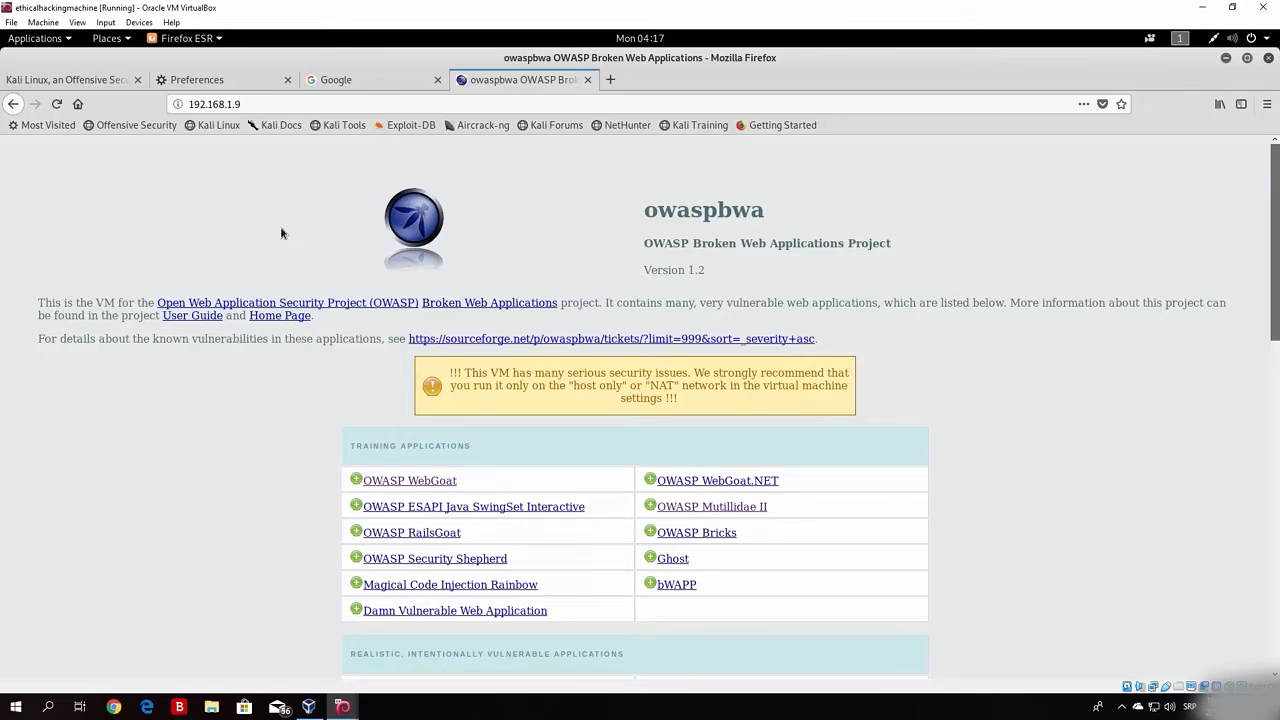
Step: Look at the Google tab, return to the OWASP Broken Web Applications page and reload it
{"action": "left_click", "coordinate": [347, 80]}
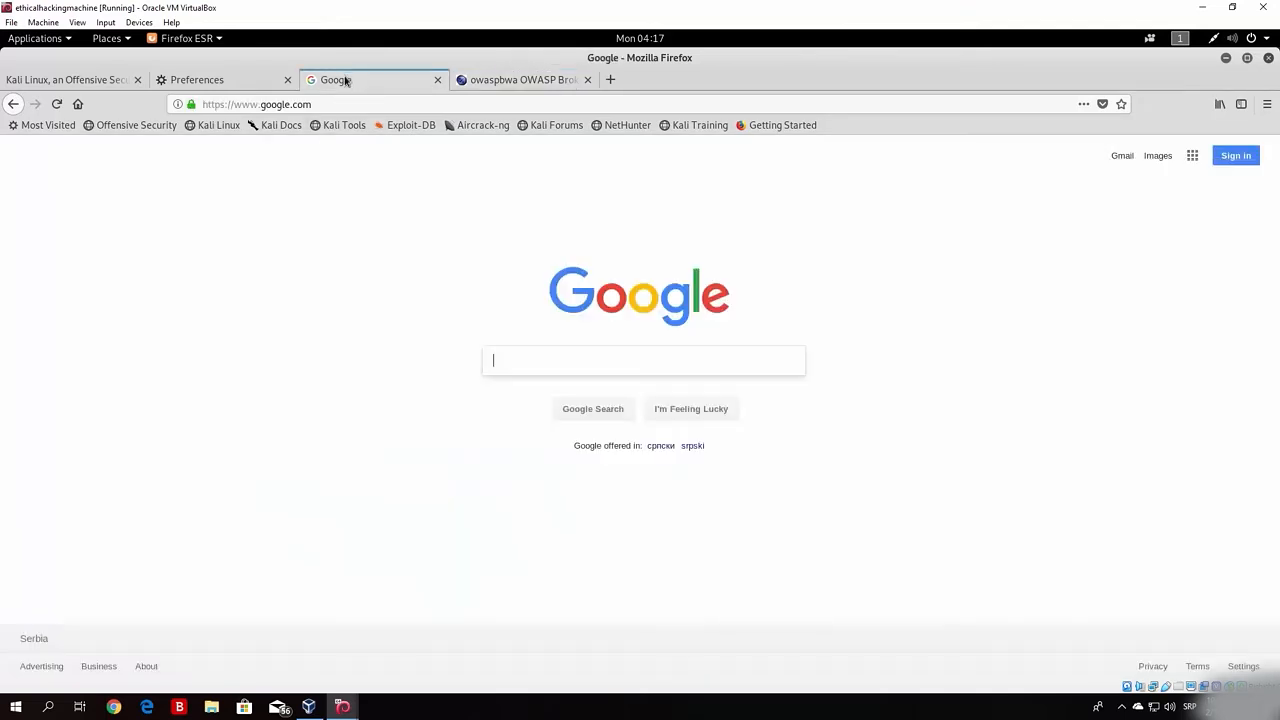
{"action": "left_click", "coordinate": [525, 79]}
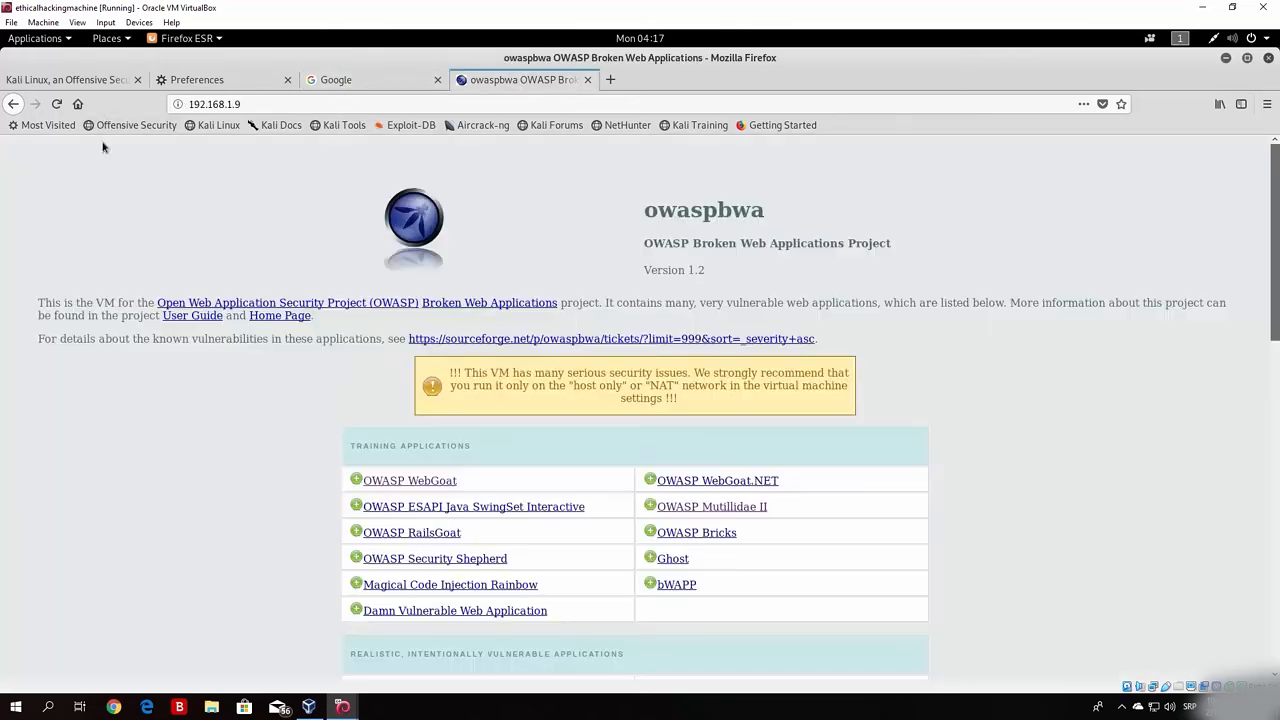
{"action": "left_click", "coordinate": [55, 104]}
Step: Switch to Burp Suite and turn request interception on, and return to Firefox to close the Preferences and Google tabs
{"action": "left_click", "coordinate": [1227, 58]}
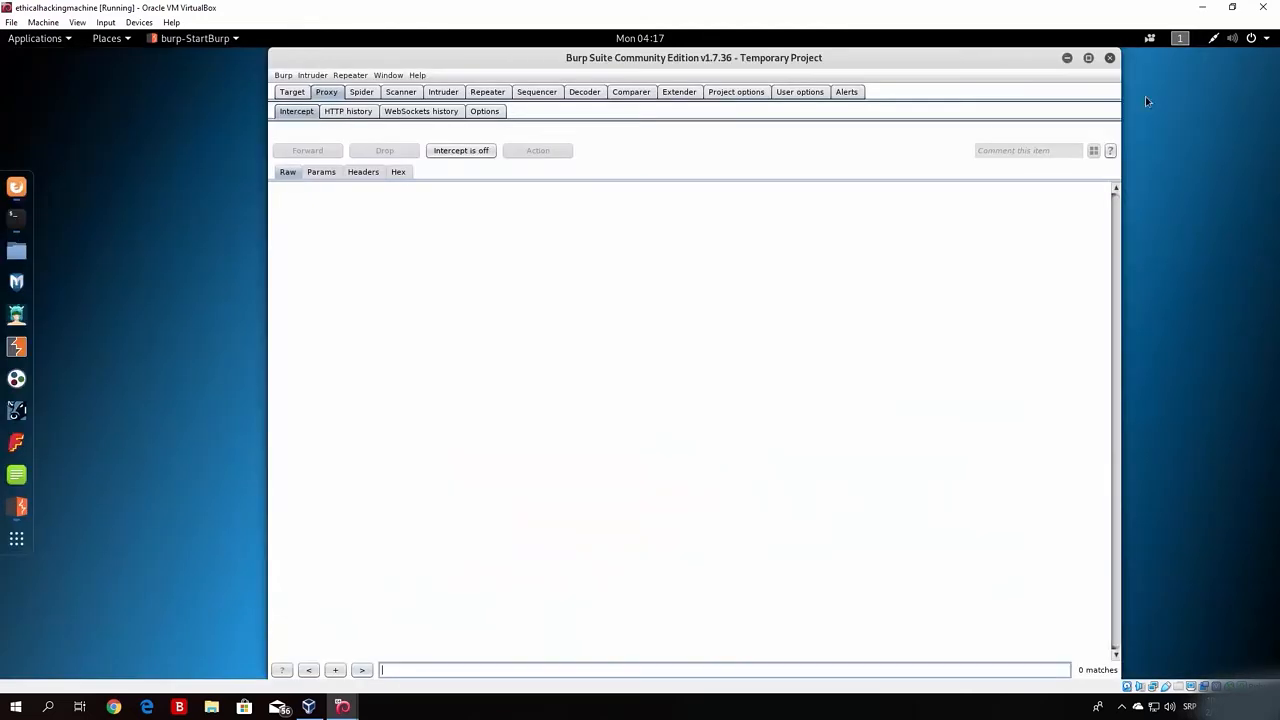
{"action": "left_click", "coordinate": [452, 155]}
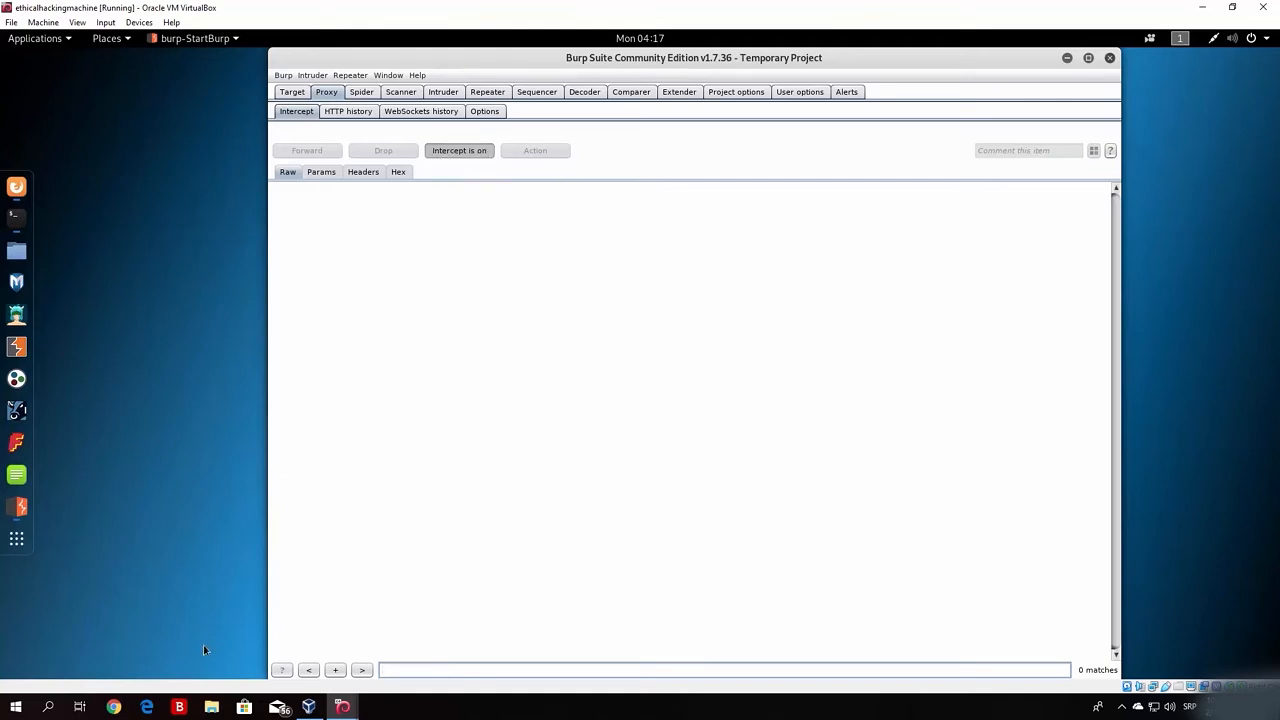
{"action": "left_click", "coordinate": [15, 188]}
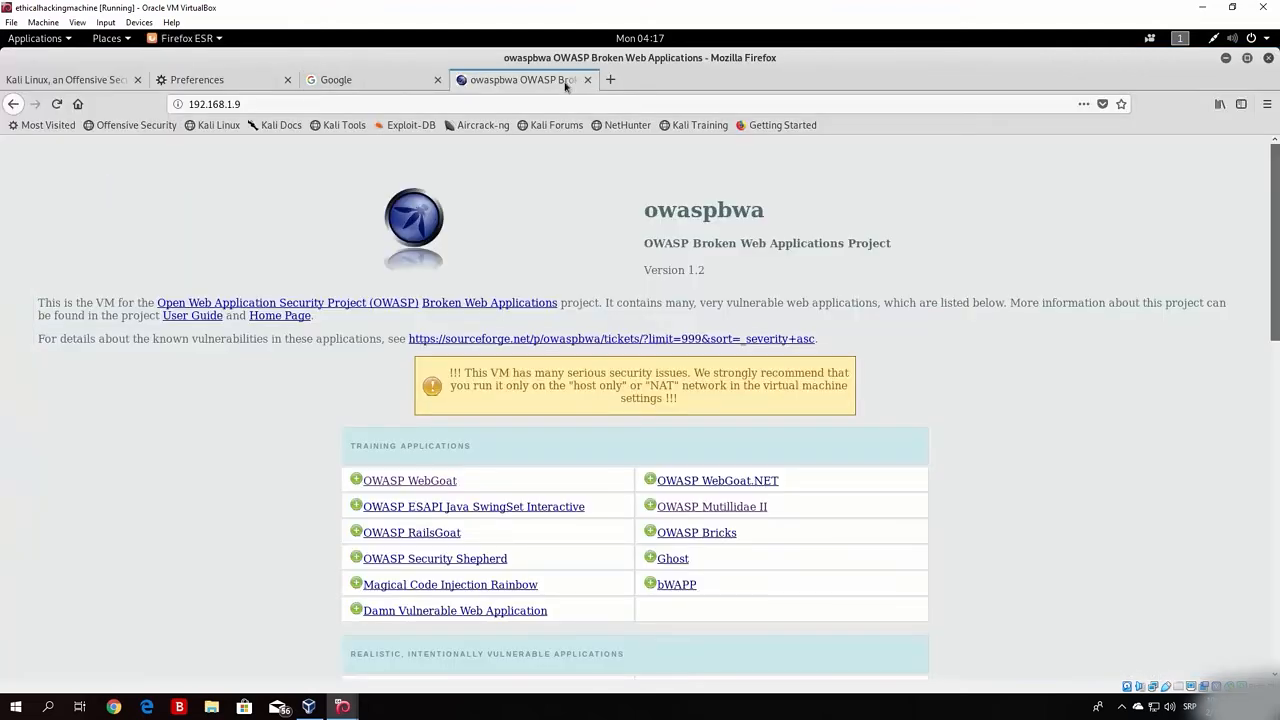
{"action": "left_click", "coordinate": [287, 79]}
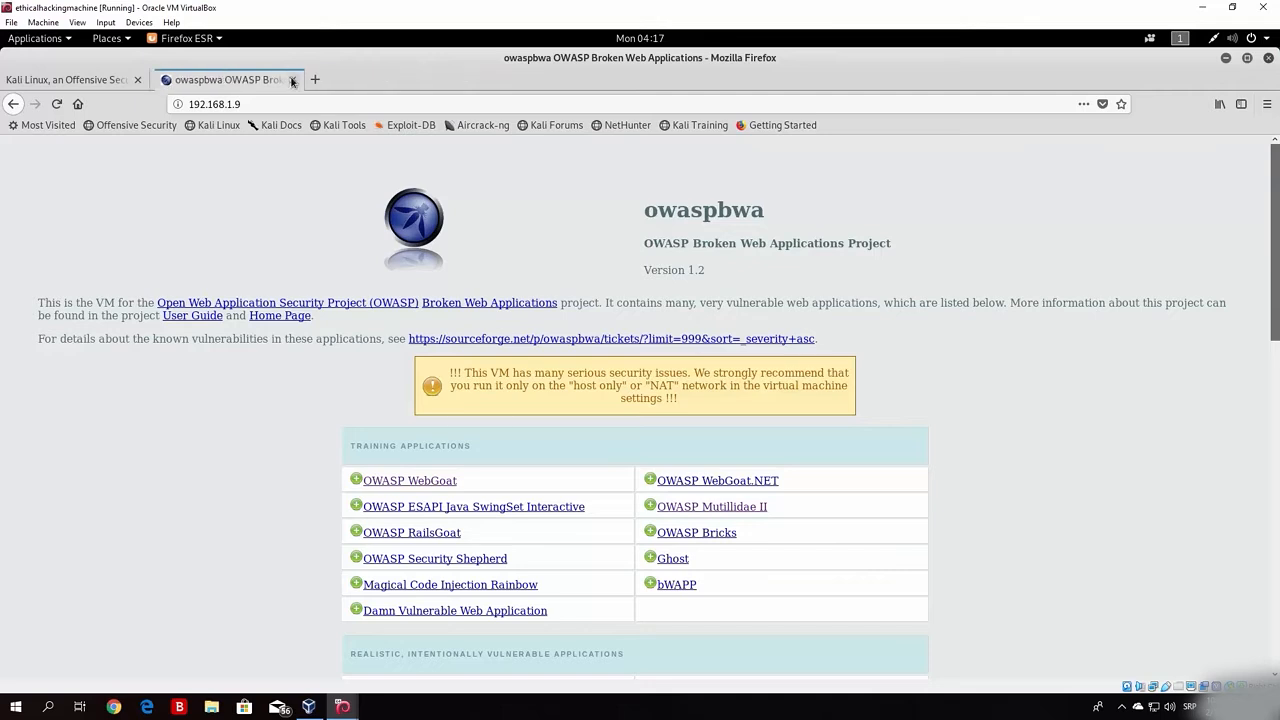
Step: Reload the OWASP Broken Web Applications page, switch to Burp Suite and examine the intercepted request and its Host header
{"action": "left_click", "coordinate": [57, 105]}
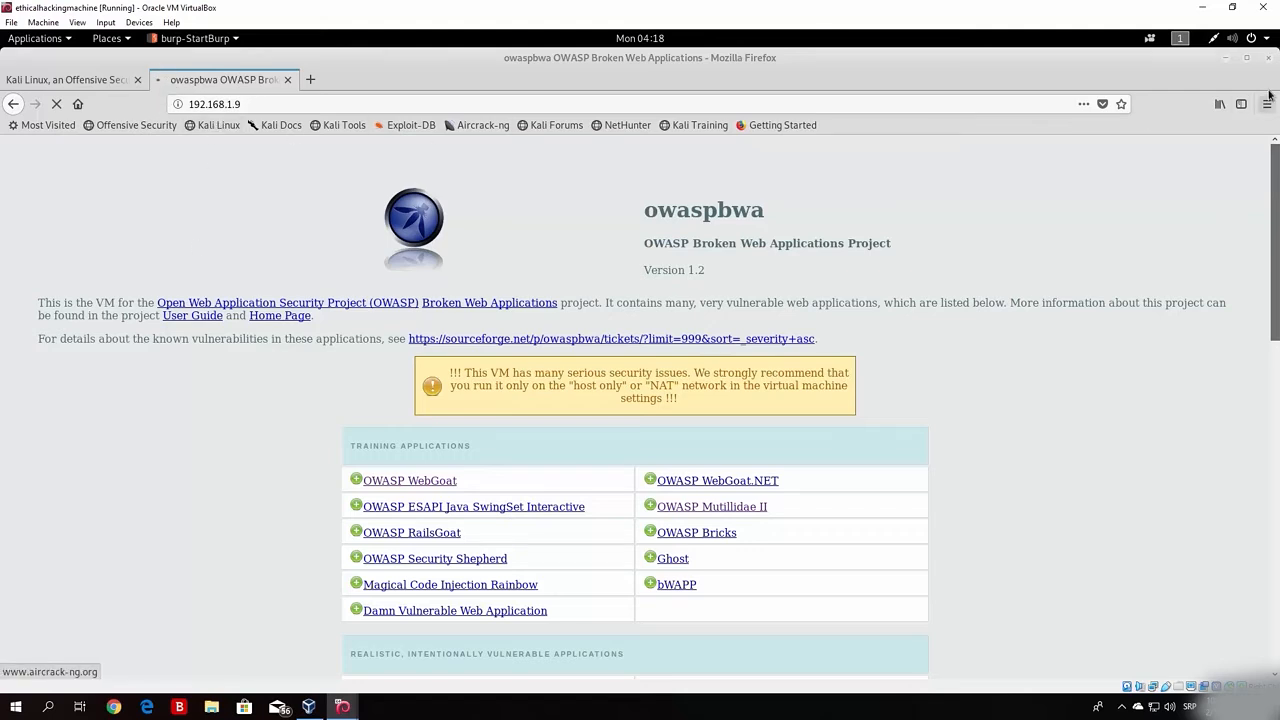
{"action": "left_click", "coordinate": [1199, 58]}
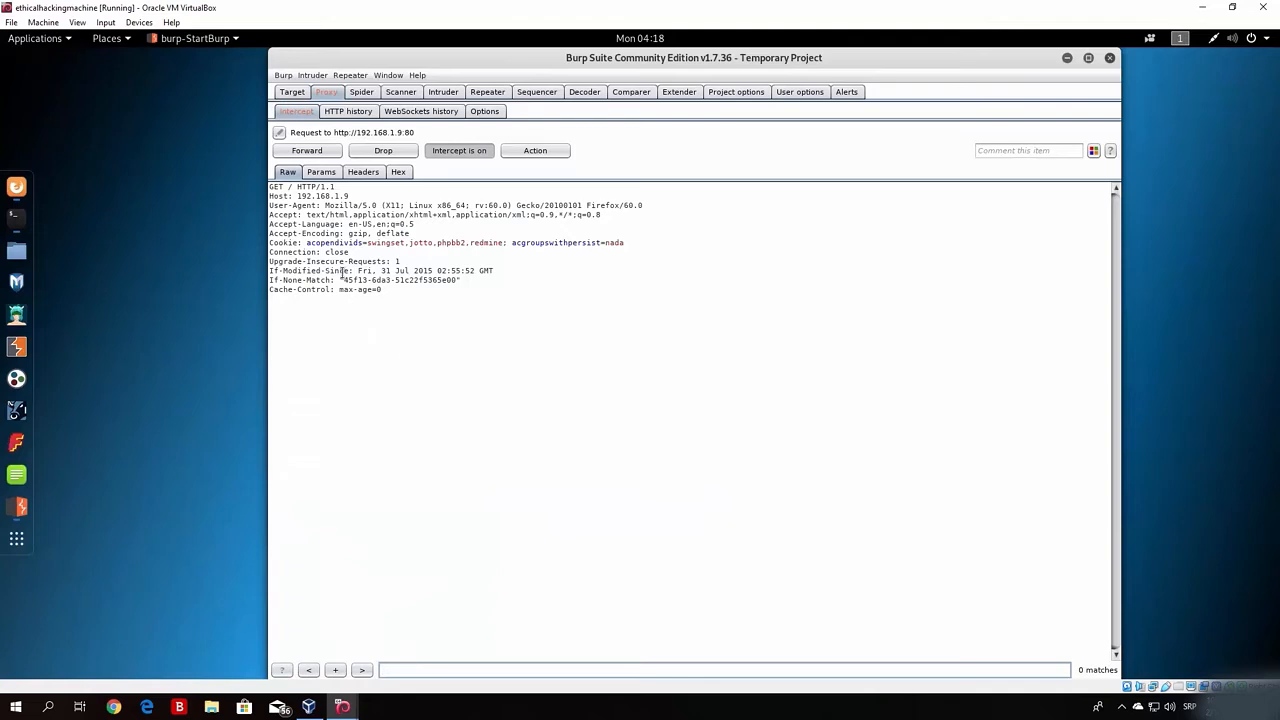
{"action": "left_click_drag", "start_coordinate": [393, 291], "coordinate": [232, 187]}
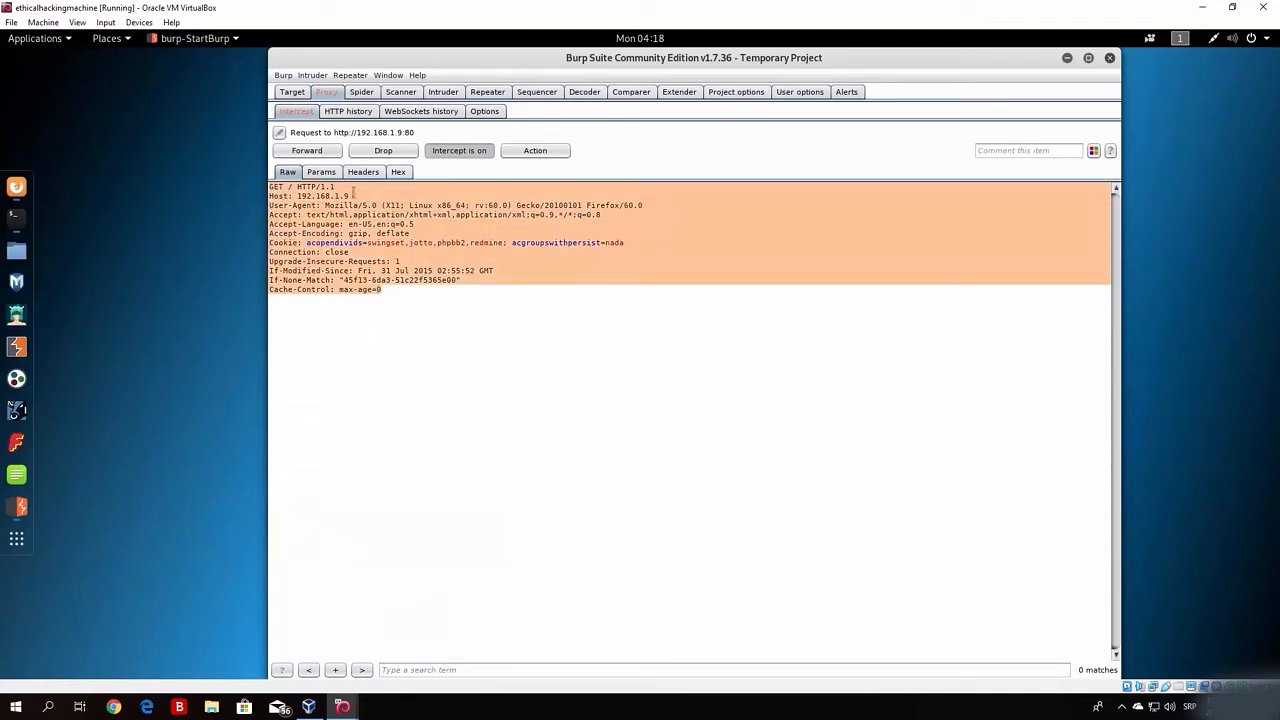
{"action": "left_click_drag", "start_coordinate": [350, 196], "coordinate": [298, 196]}
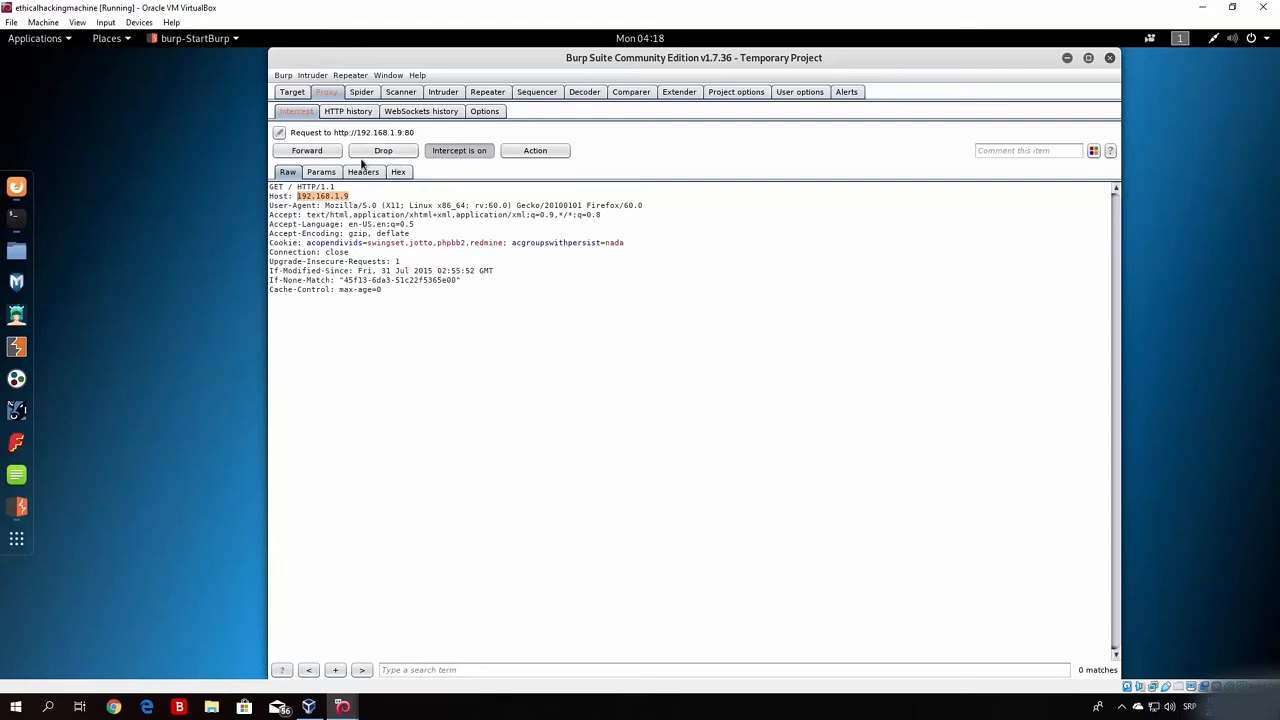
Step: Forward the intercepted request and return to the OWASP Broken Web Applications page in Firefox
{"action": "left_click", "coordinate": [307, 151]}
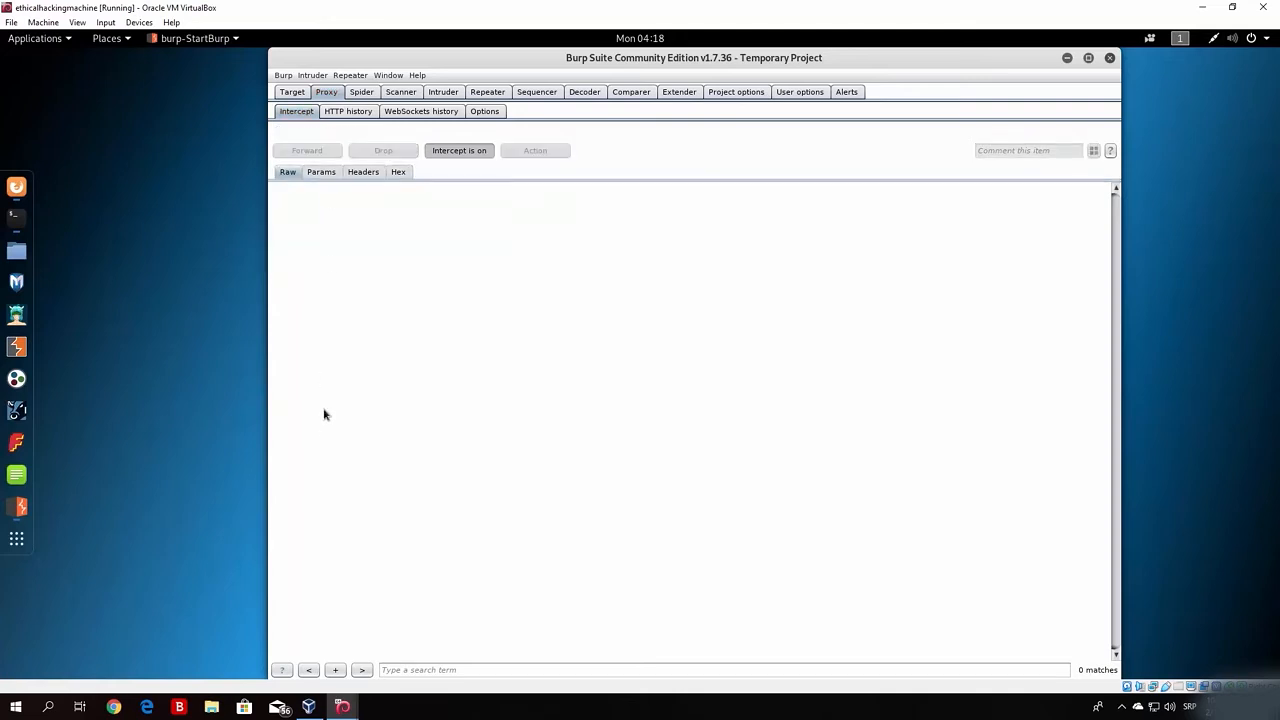
{"action": "right_click", "coordinate": [14, 195]}
{"action": "key", "text": "Escape"}
{"action": "left_click", "coordinate": [30, 188]}
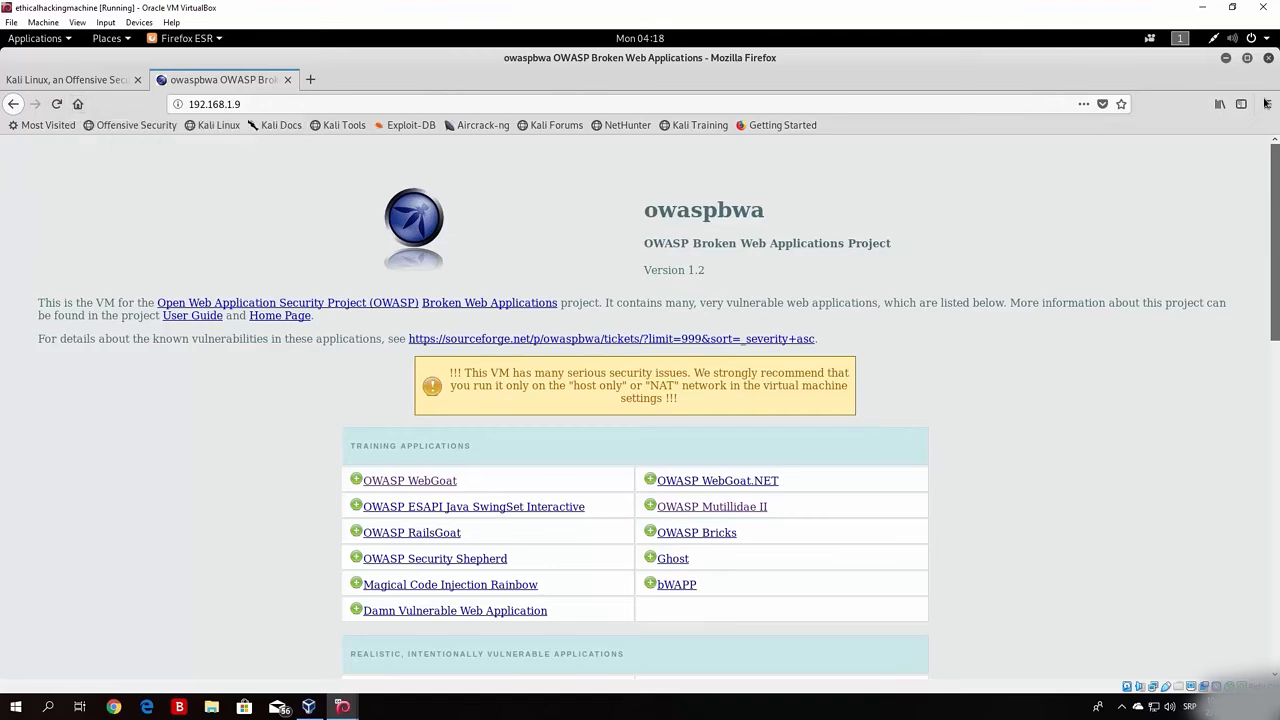
Step: Switch to Burp Suite, turn request interception off and return to the OWASP page in Firefox
{"action": "left_click", "coordinate": [1227, 58]}
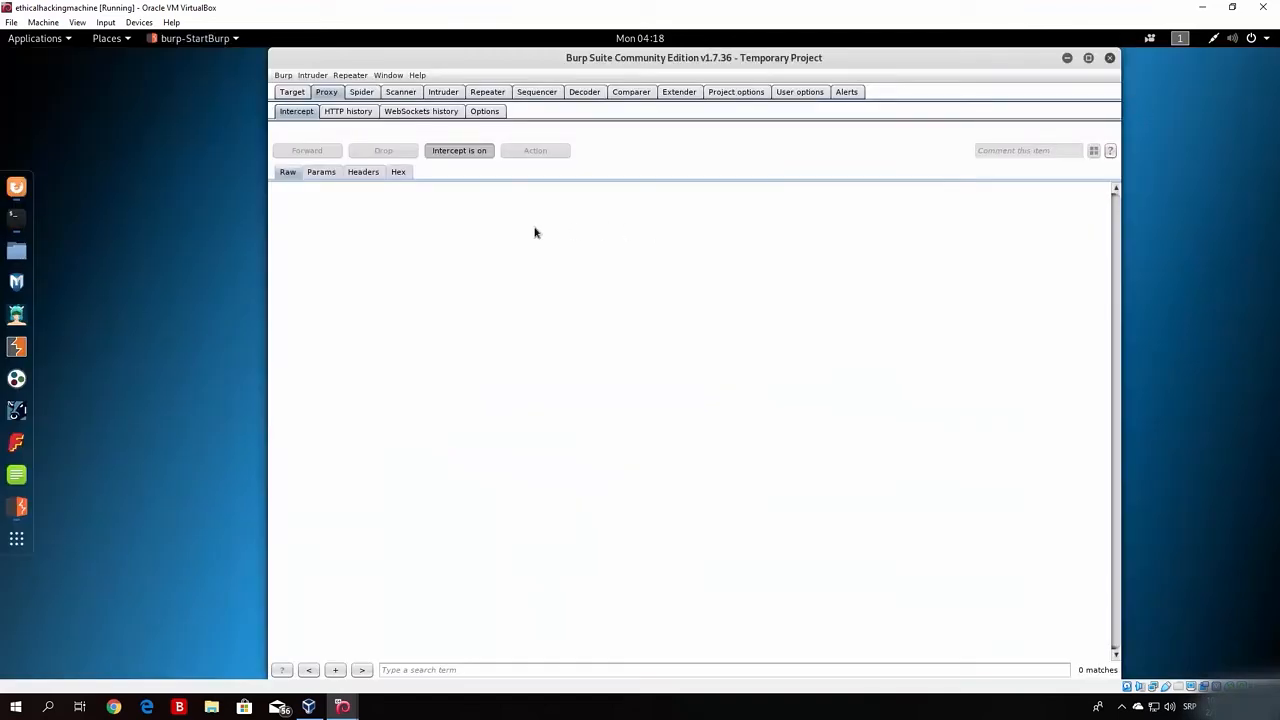
{"action": "left_click", "coordinate": [466, 158]}
{"action": "left_click", "coordinate": [14, 187]}
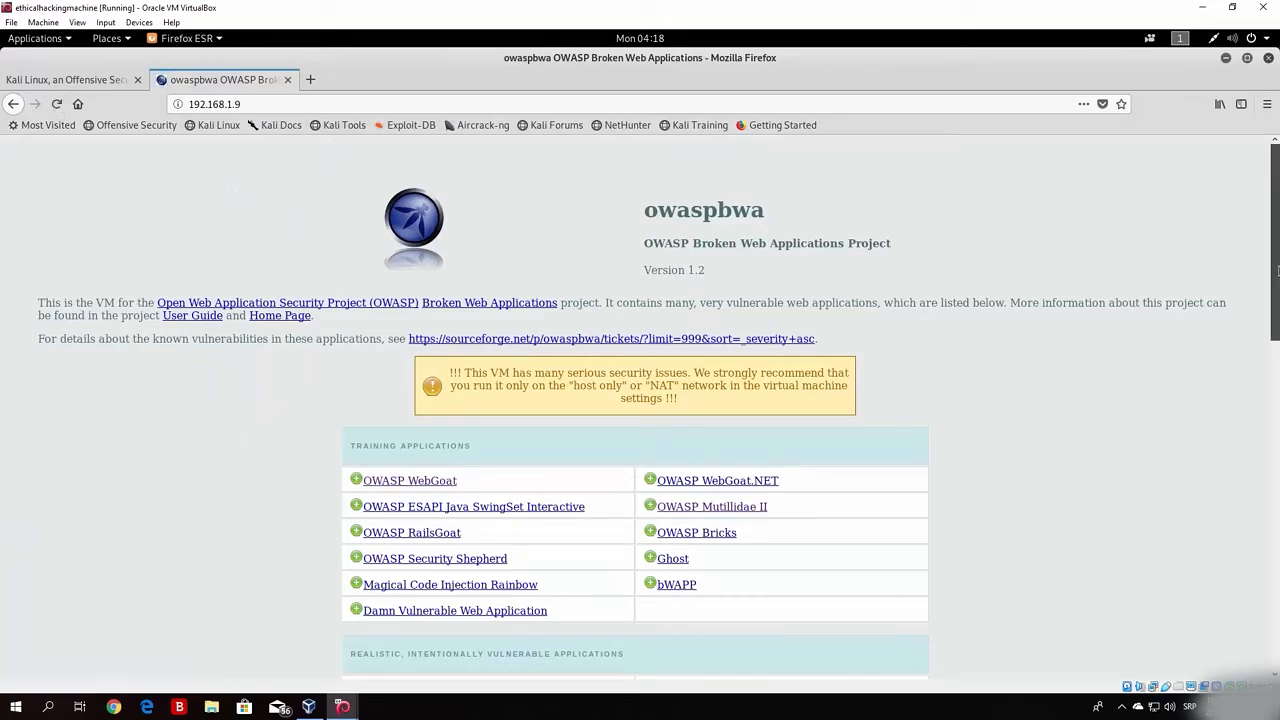
{"action": "scroll", "coordinate": [1277, 204], "scroll_direction": "down", "scroll_amount": 3}
{"action": "scroll", "coordinate": [1277, 204], "scroll_direction": "up", "scroll_amount": 3}
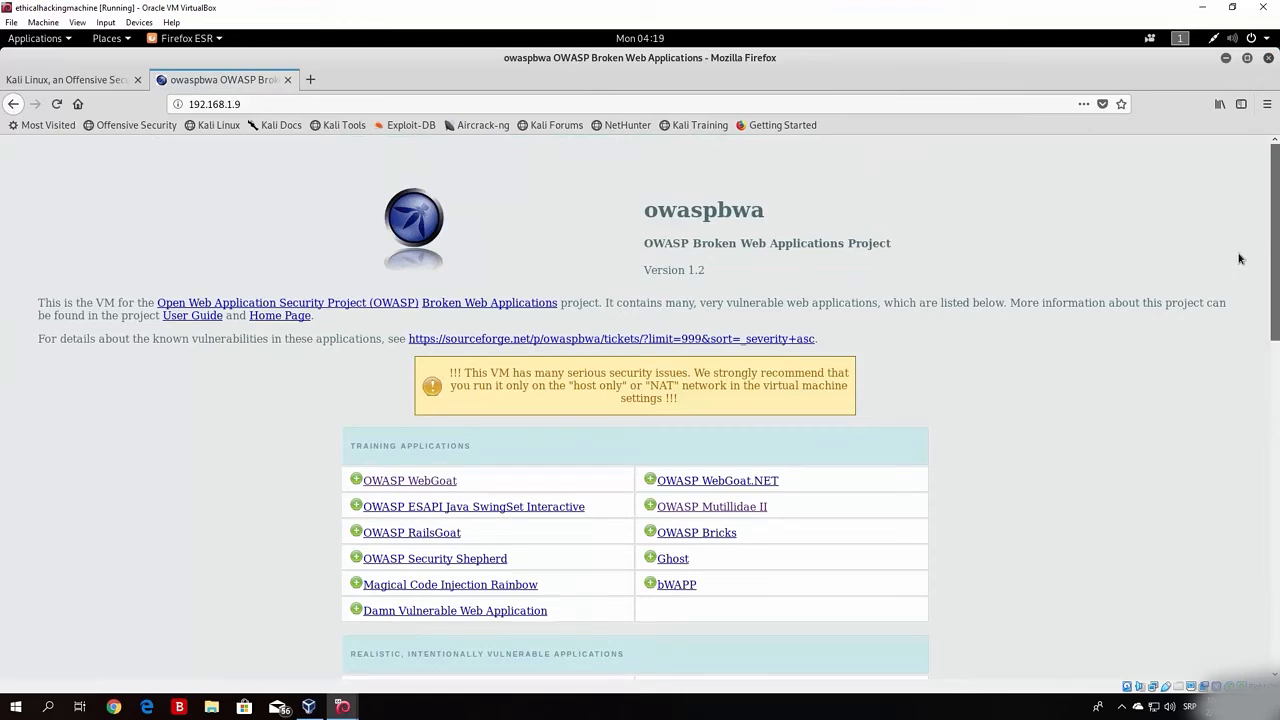
Step: Switch to Burp Suite, check the proxy listener in the proxy options and return to the intercept view
{"action": "left_click", "coordinate": [1226, 57]}
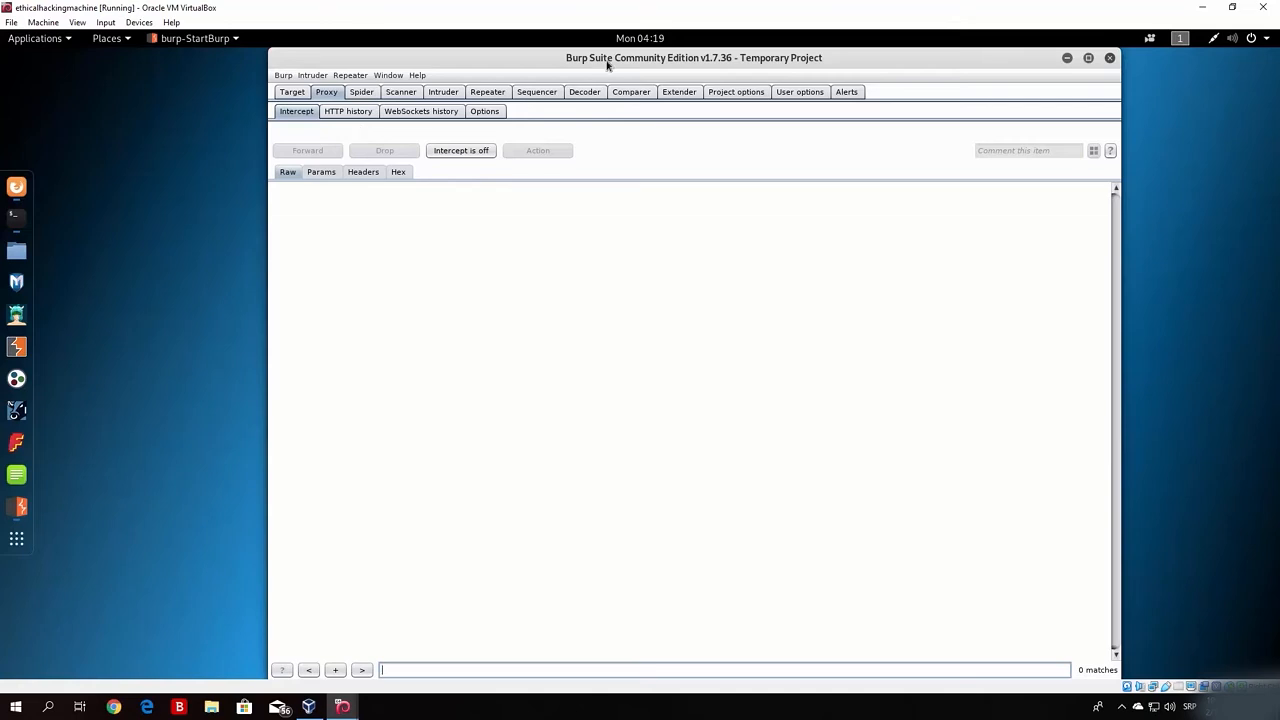
{"action": "left_click", "coordinate": [16, 186]}
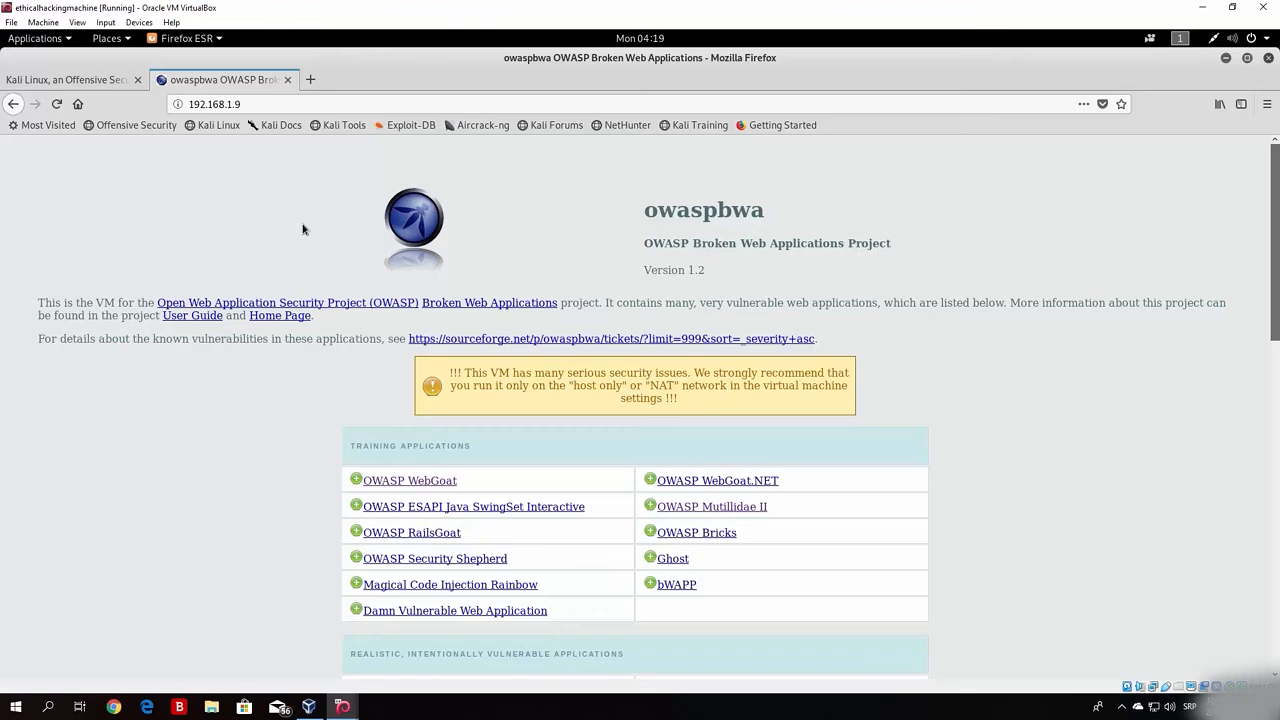
{"action": "left_click", "coordinate": [1226, 58]}
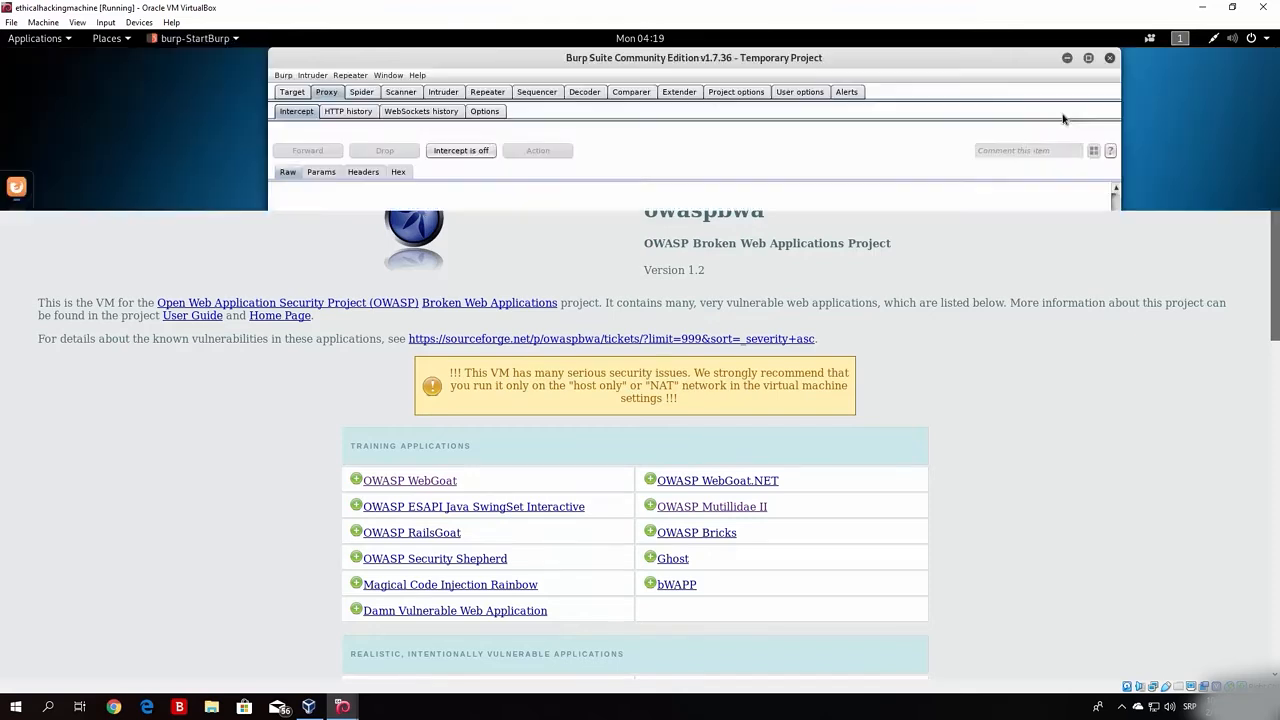
{"action": "left_click", "coordinate": [484, 111]}
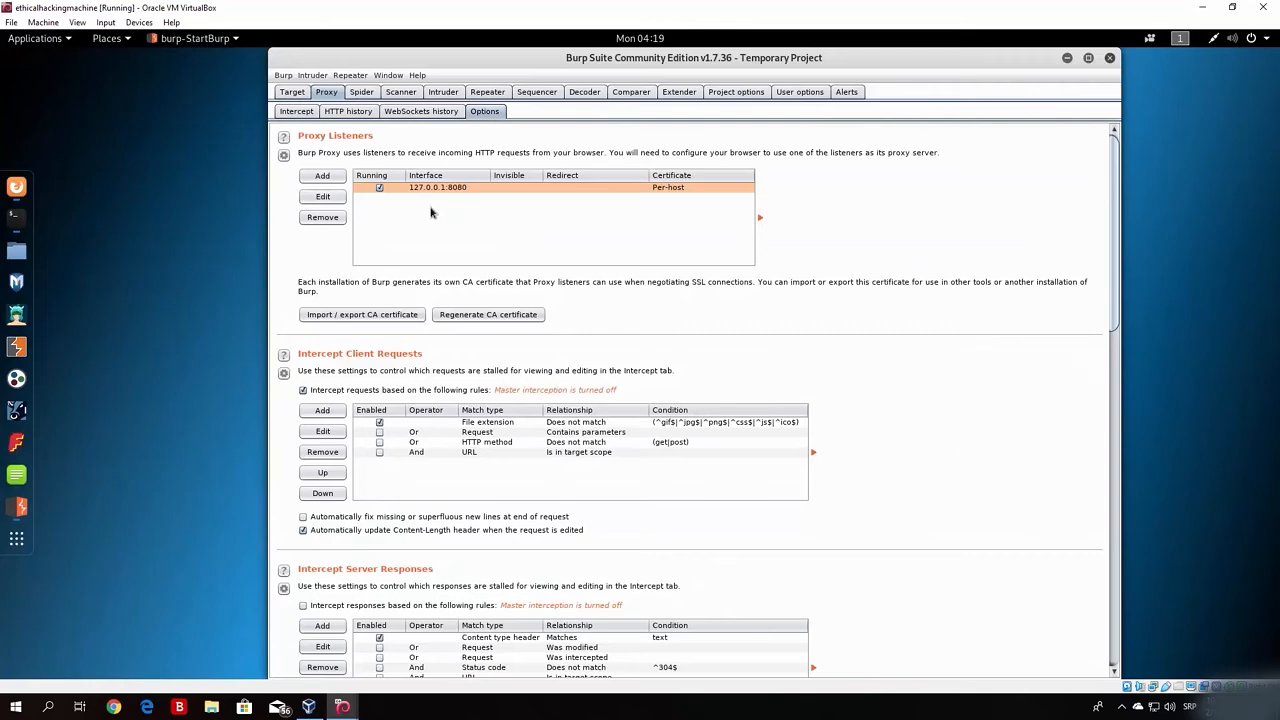
{"action": "left_click", "coordinate": [300, 111]}
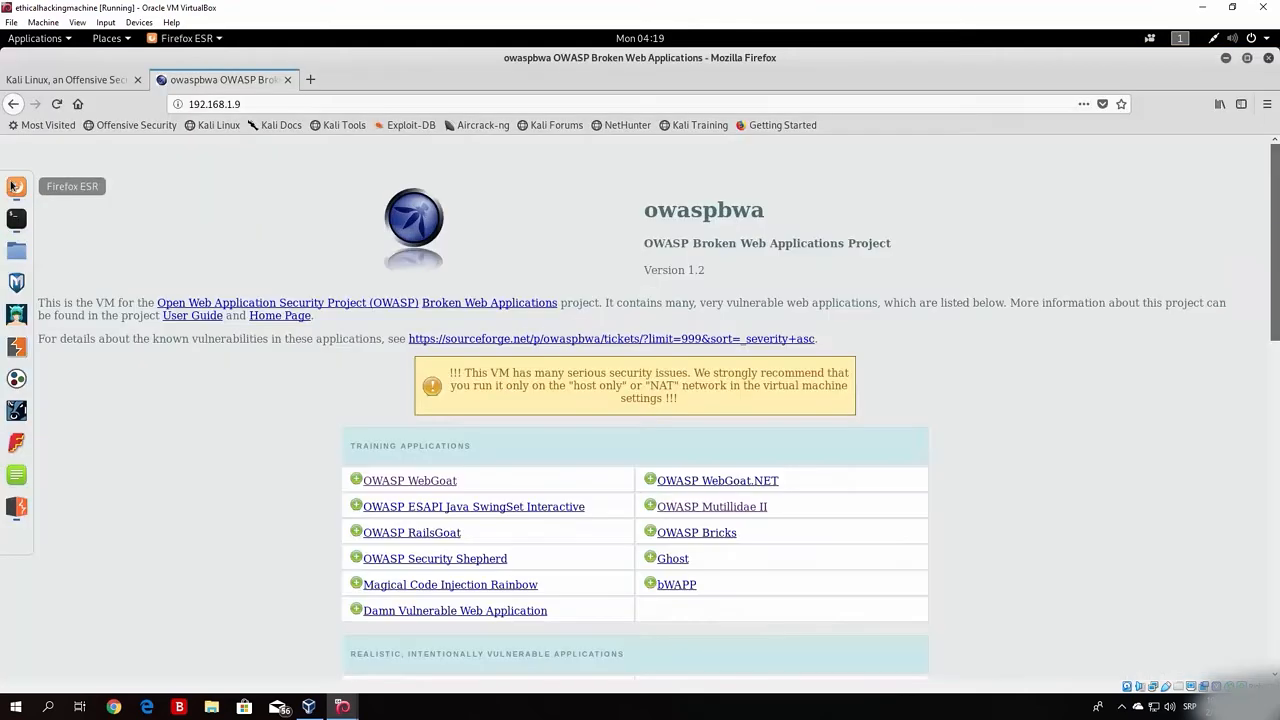
Step: Switch to Firefox, open its Preferences and review the manual proxy configuration in the network connection settings
{"action": "left_click", "coordinate": [16, 187]}
{"action": "left_click", "coordinate": [70, 80]}
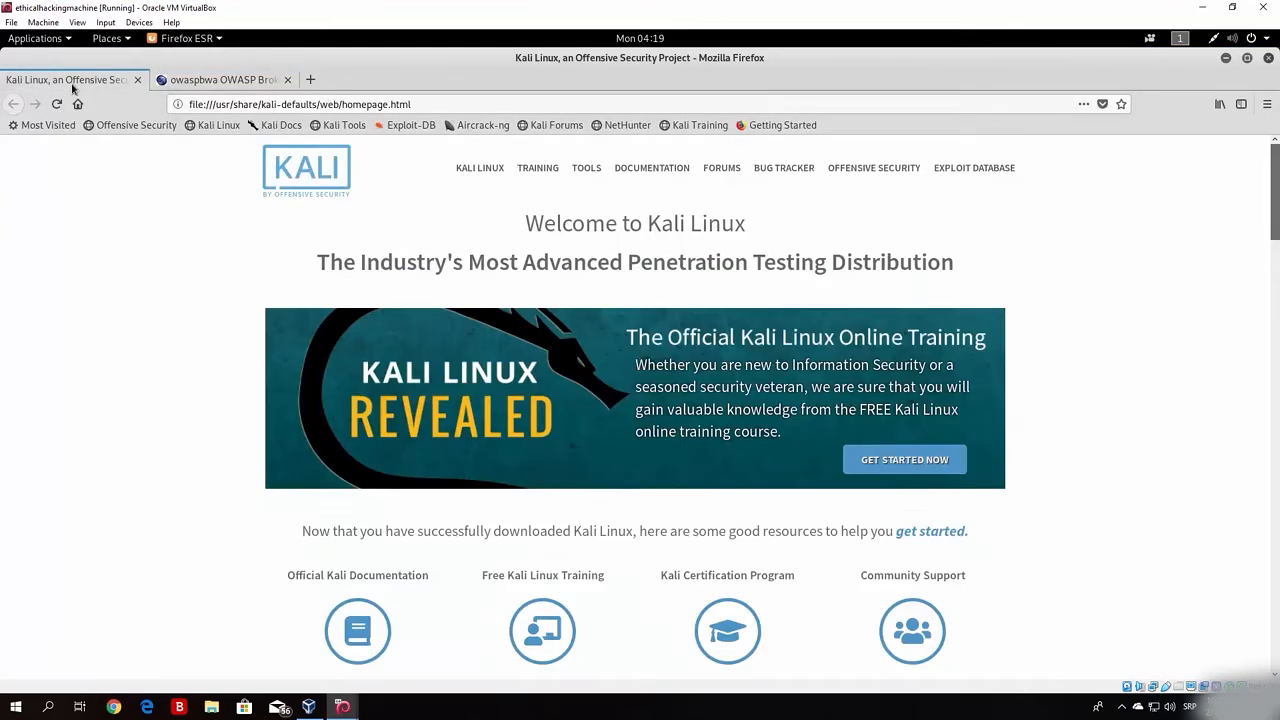
{"action": "left_click", "coordinate": [1267, 104]}
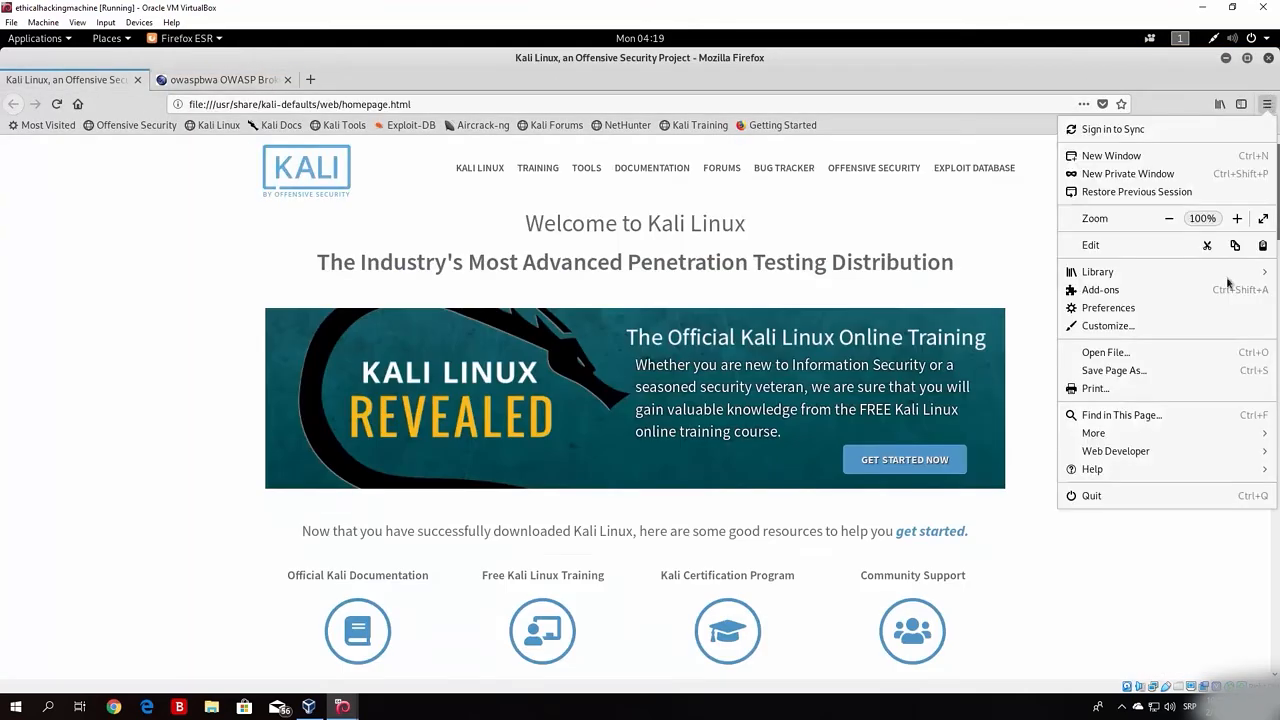
{"action": "left_click", "coordinate": [1158, 308]}
{"action": "left_click_drag", "start_coordinate": [1275, 230], "coordinate": [1265, 667]}
{"action": "left_click", "coordinate": [567, 640]}
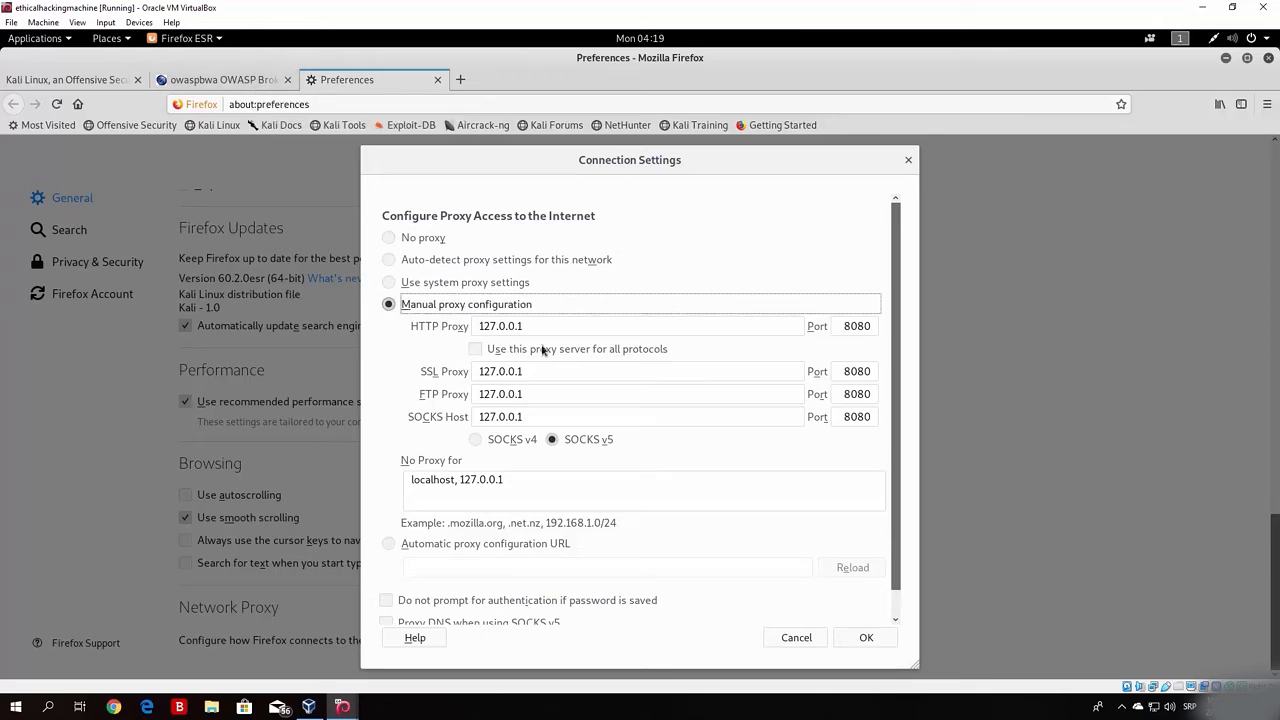
{"action": "left_click", "coordinate": [872, 639]}
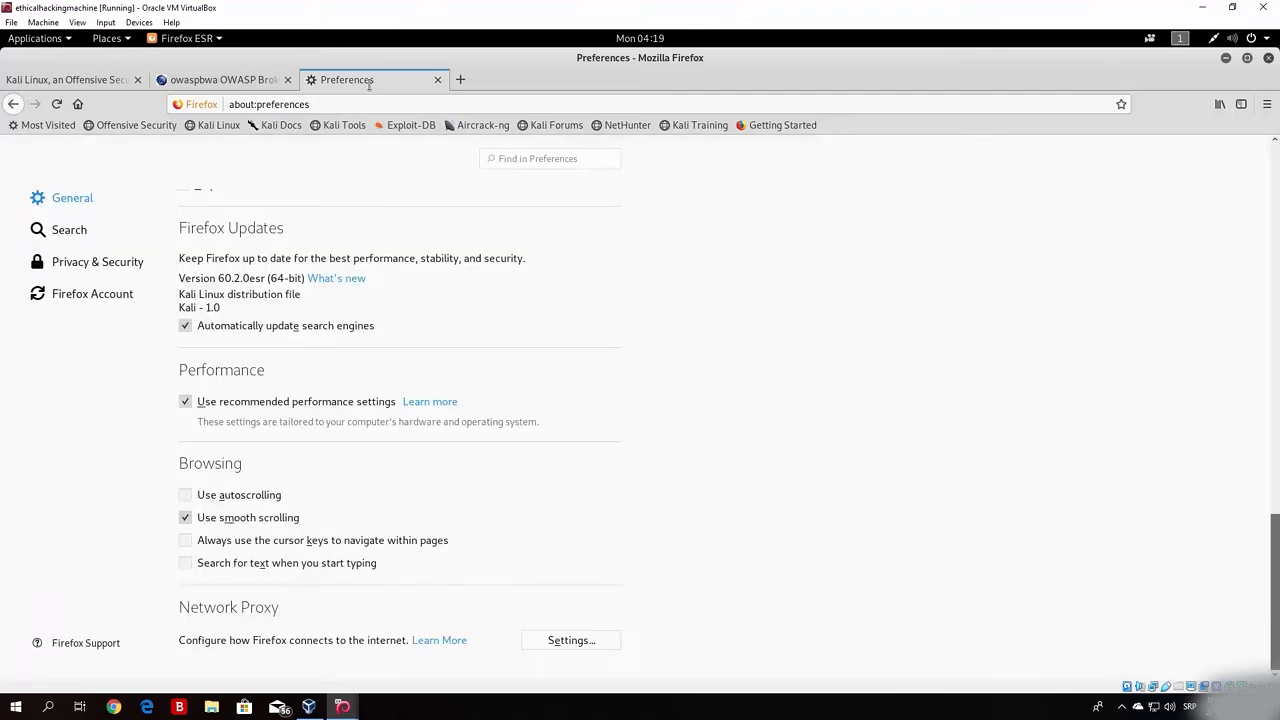
{"action": "left_click", "coordinate": [1247, 58]}
{"action": "left_click", "coordinate": [580, 165]}
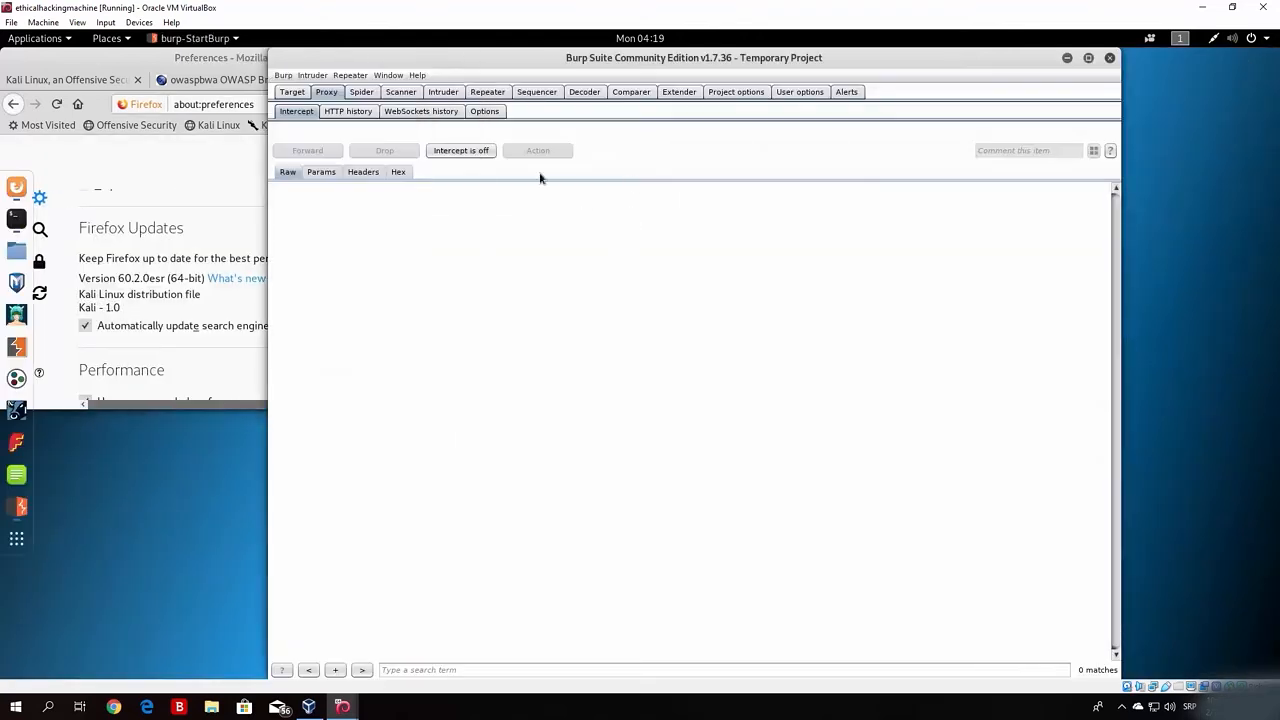
{"action": "left_click", "coordinate": [252, 166]}
{"action": "left_click", "coordinate": [464, 80]}
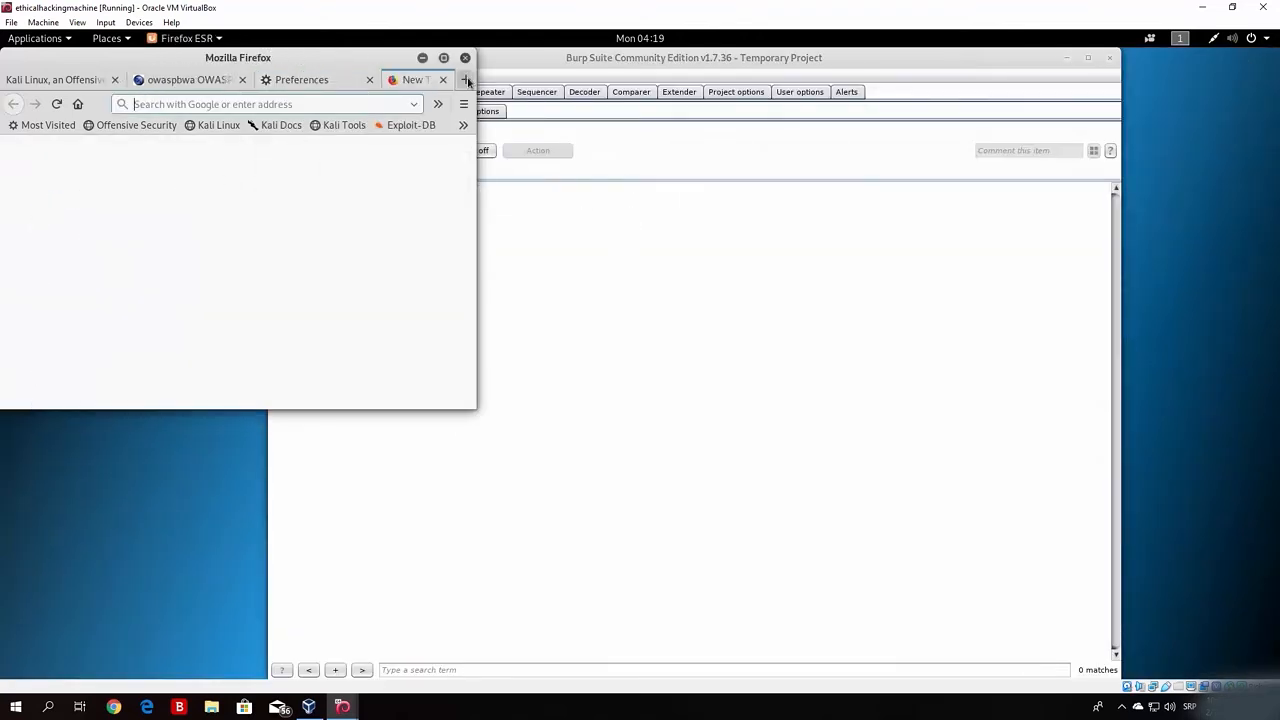
{"action": "left_click", "coordinate": [444, 58]}
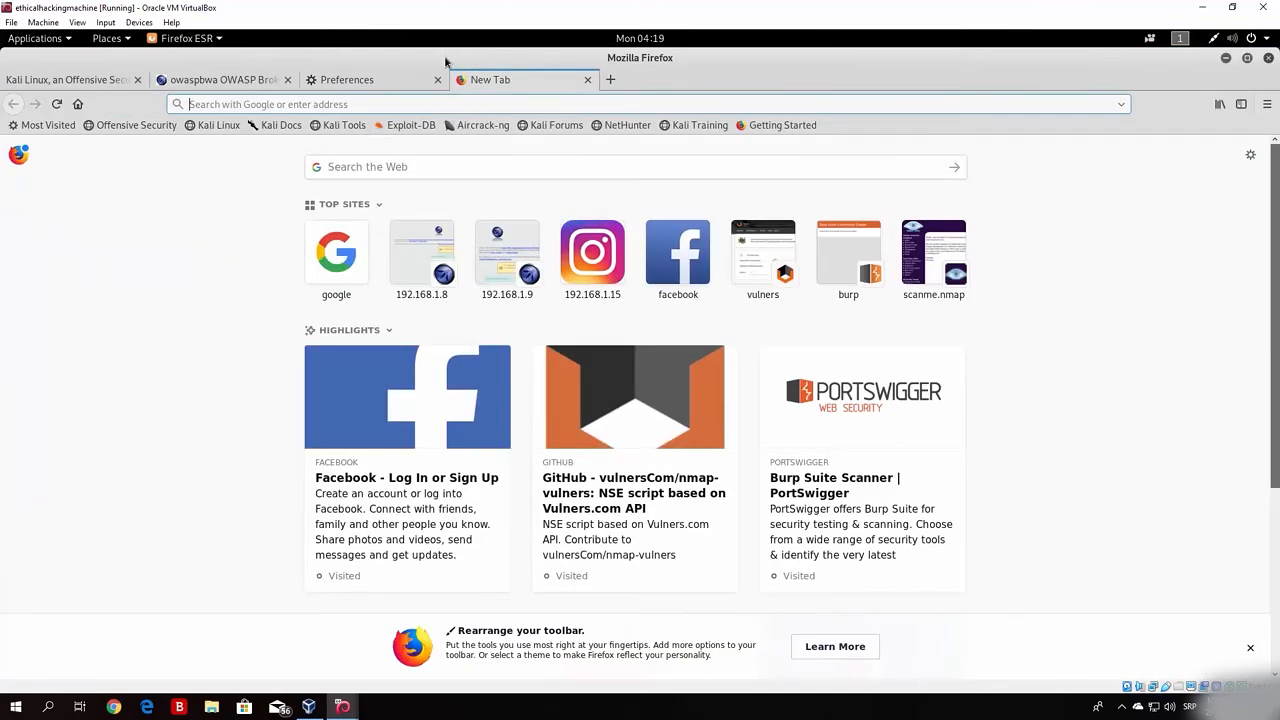
{"action": "type", "text": "http"}
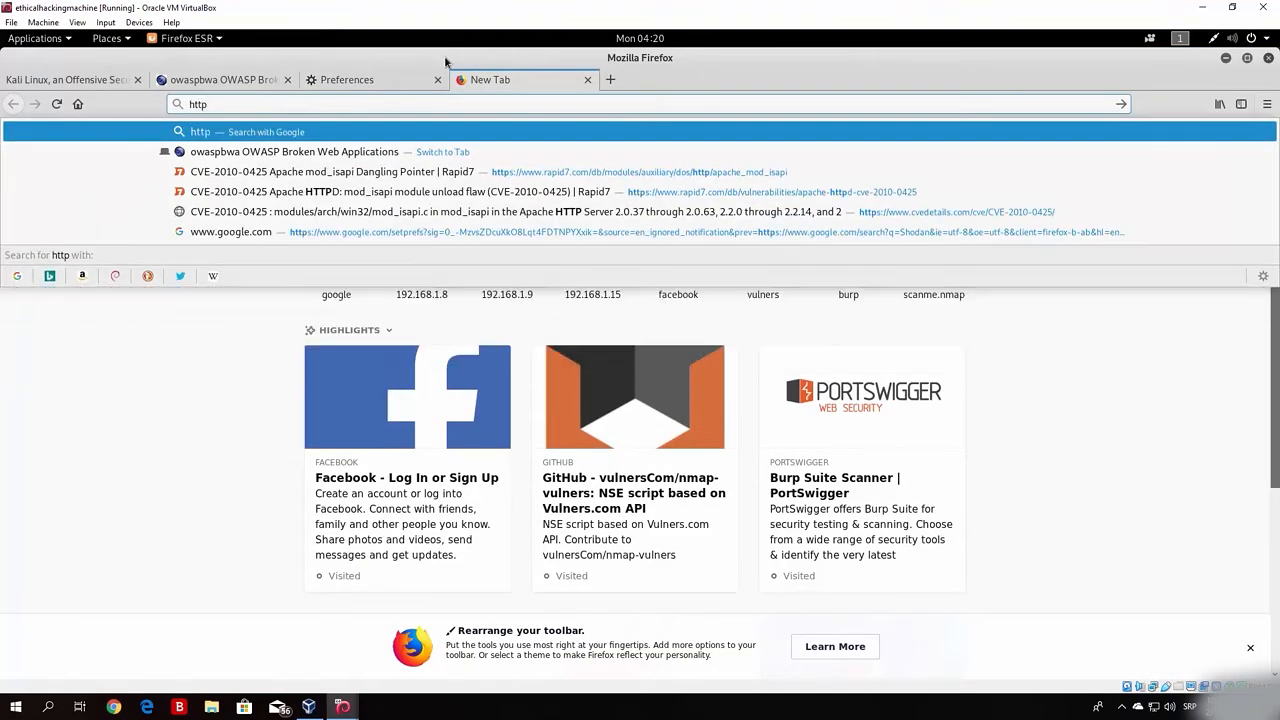
{"action": "type", "text": ":"}
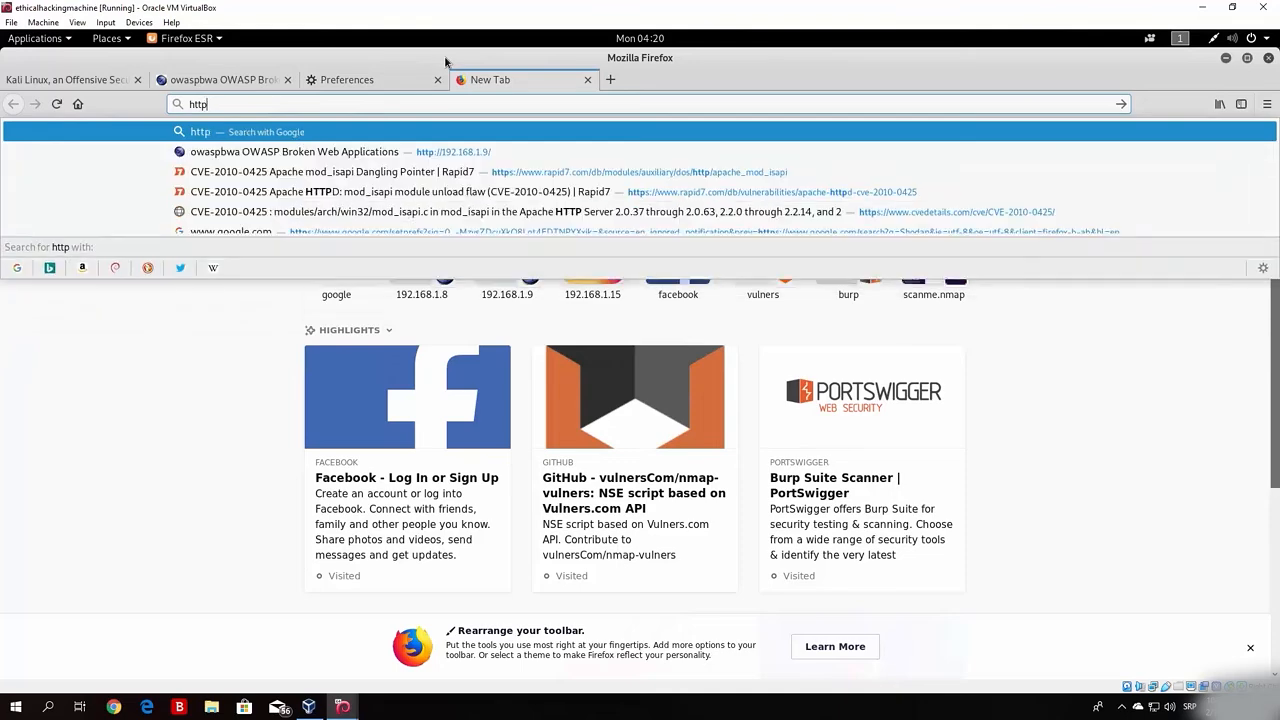
{"action": "type", "text": "//"}
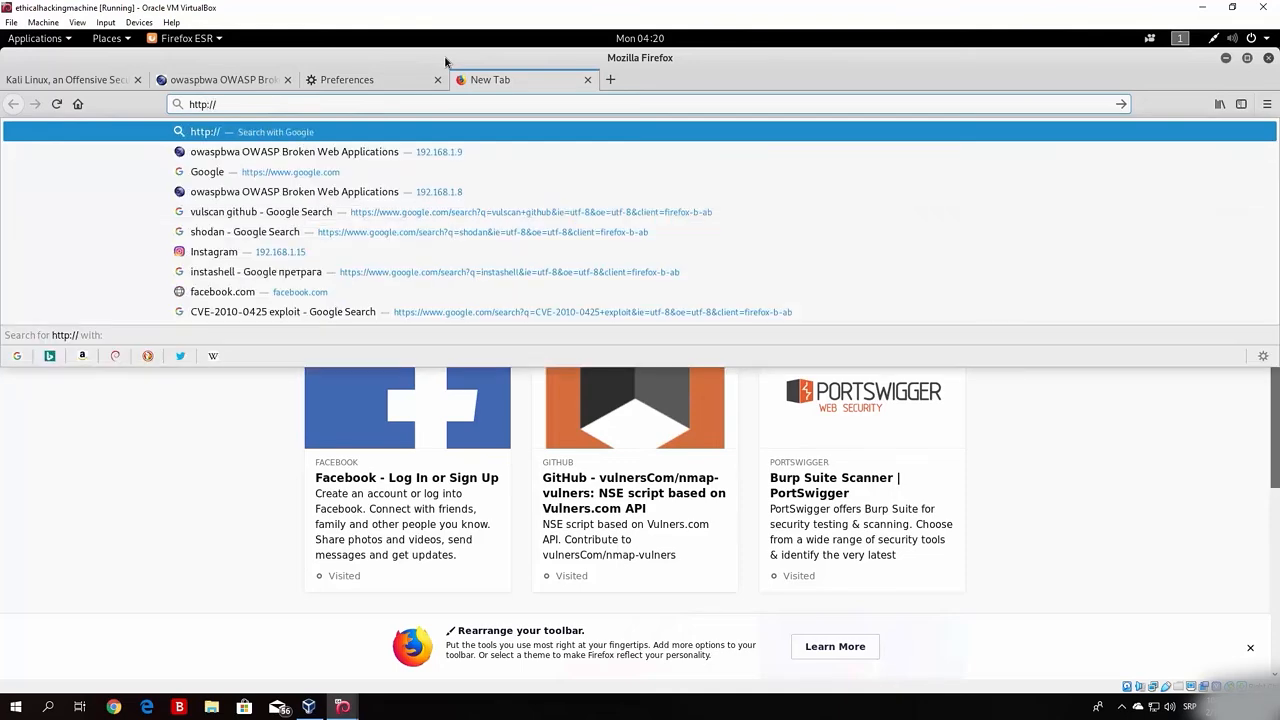
{"action": "type", "text": "burp"}
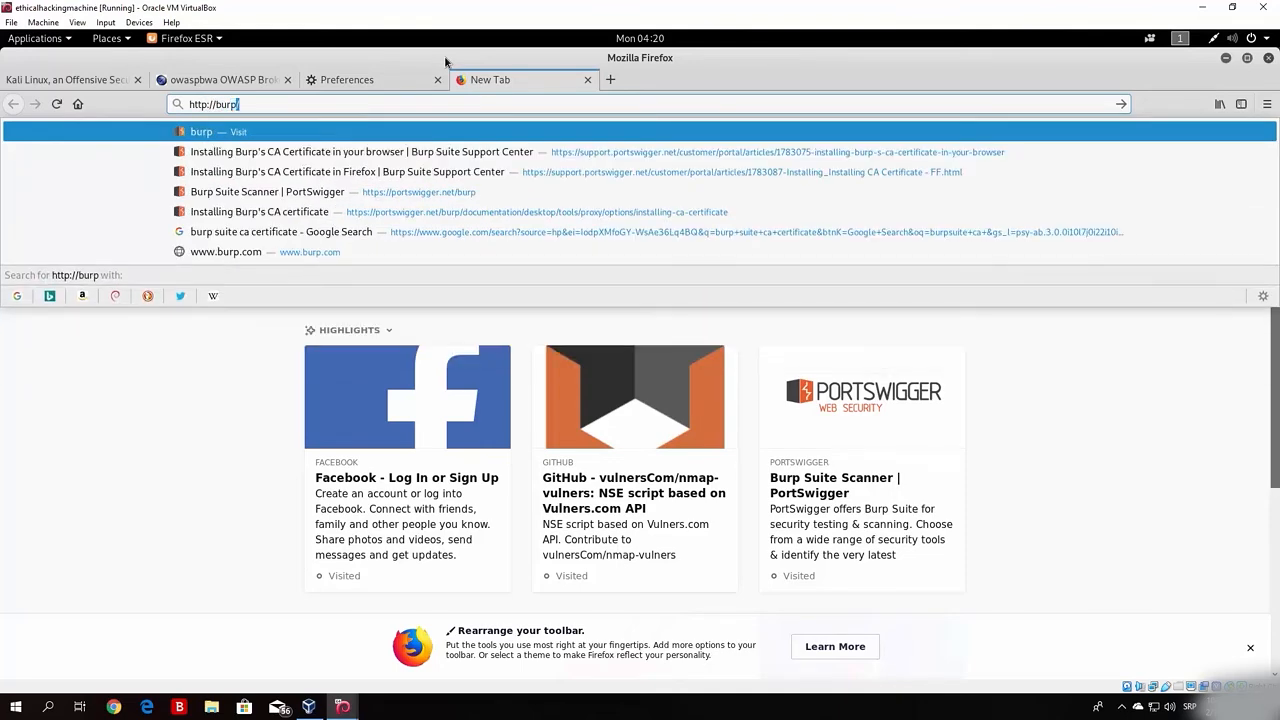
{"action": "key", "text": "Return"}
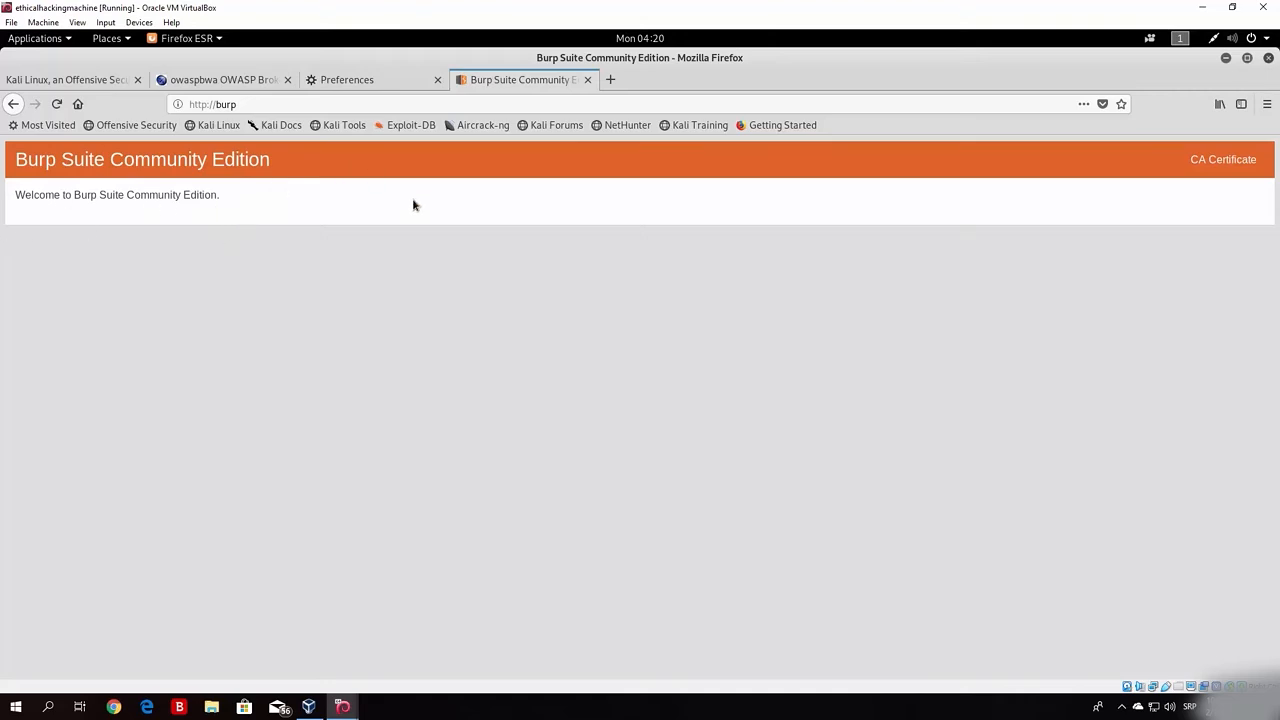
Step: Download Burp Suite's CA certificate cacert.der from the page and open the folder containing it
{"action": "left_click", "coordinate": [1208, 167]}
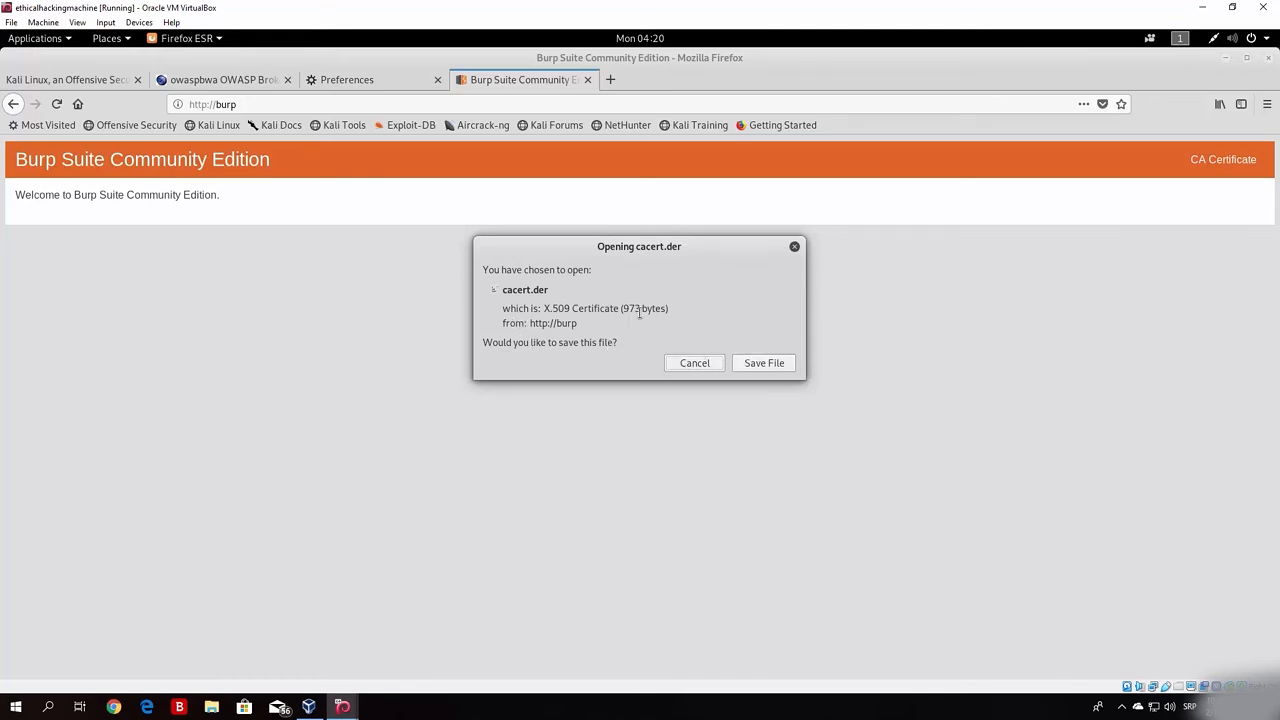
{"action": "left_click", "coordinate": [764, 364]}
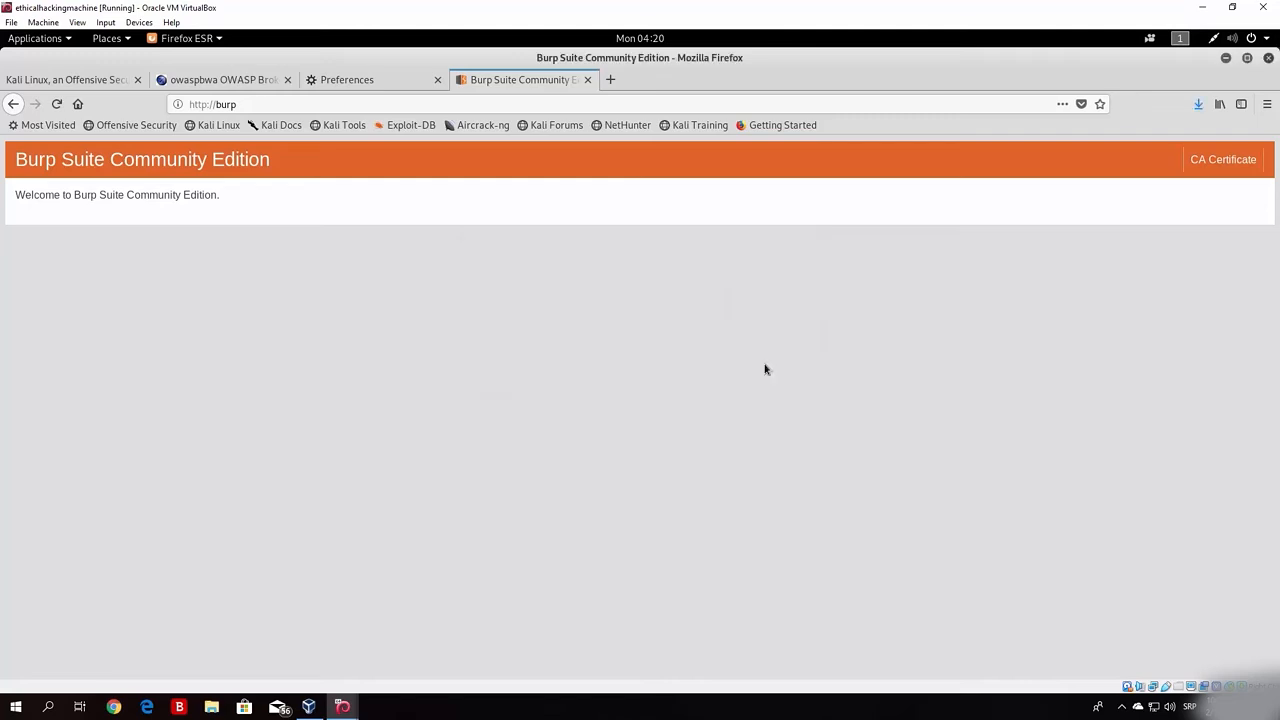
{"action": "left_click", "coordinate": [1198, 104]}
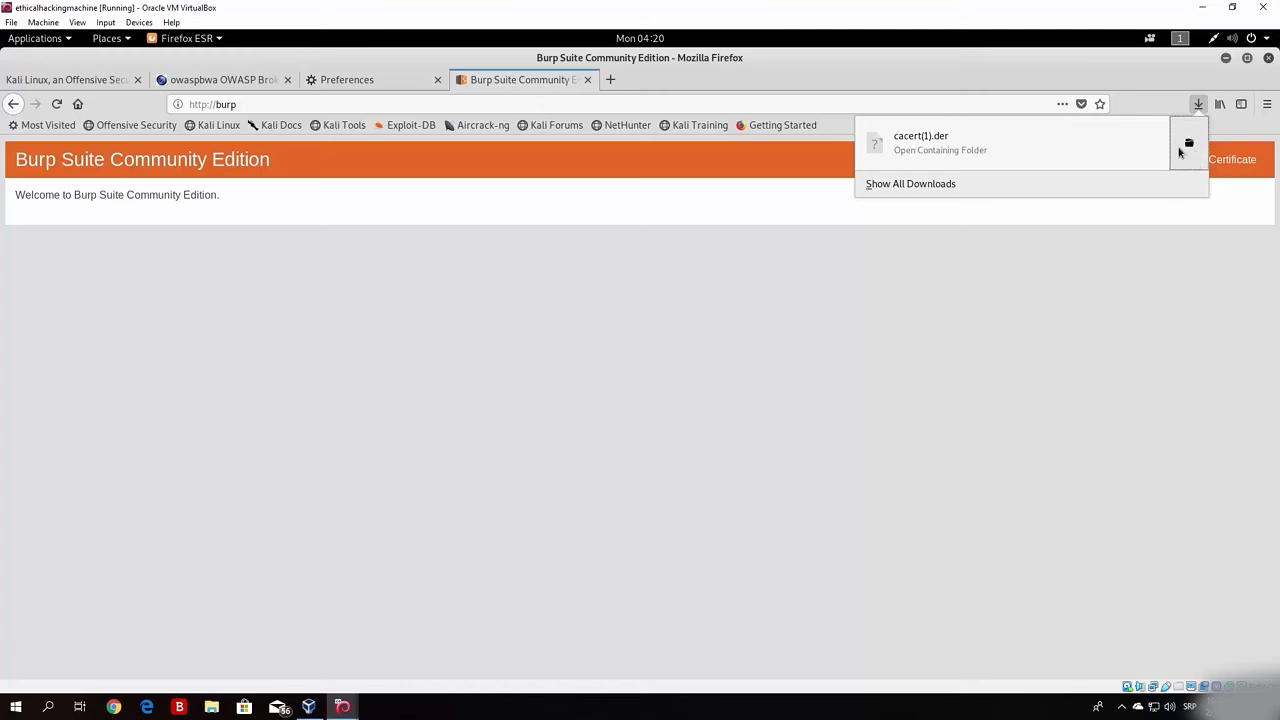
{"action": "left_click", "coordinate": [1179, 150]}
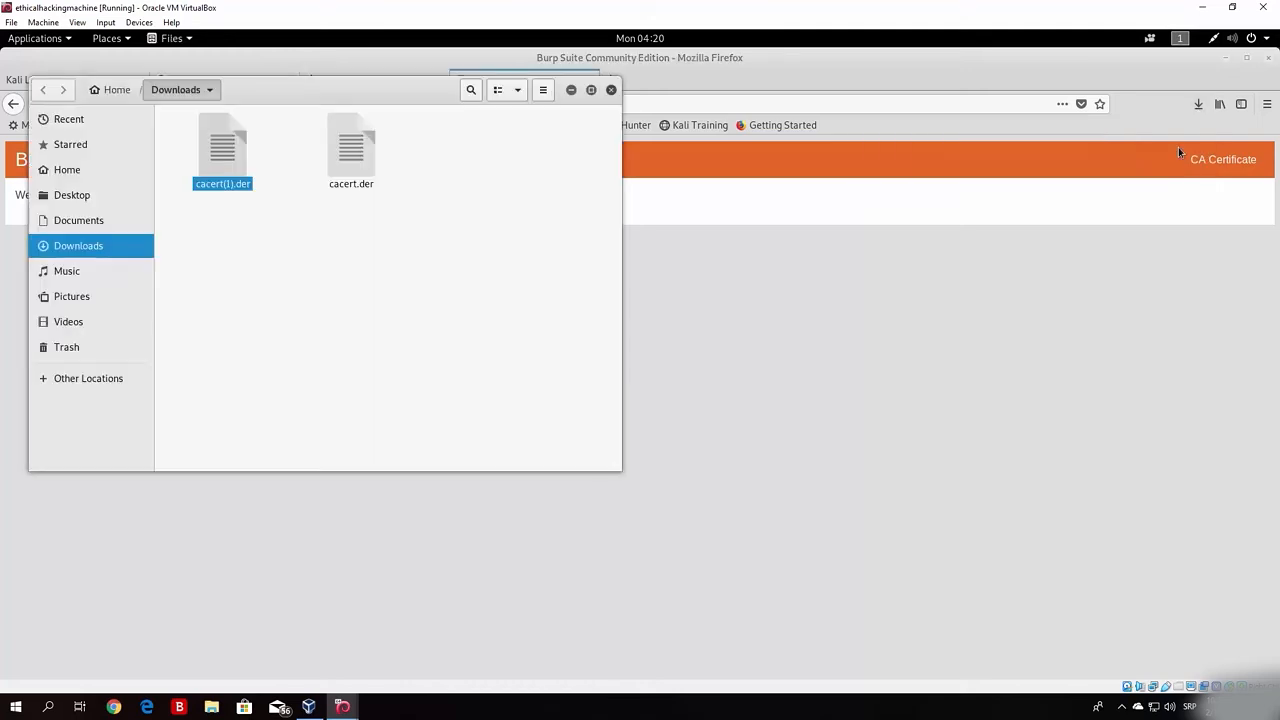
Step: Look at the two certificate files in the Downloads folder and select cacert(1).der
{"action": "left_click", "coordinate": [345, 158]}
{"action": "left_click_drag", "start_coordinate": [375, 222], "coordinate": [321, 139]}
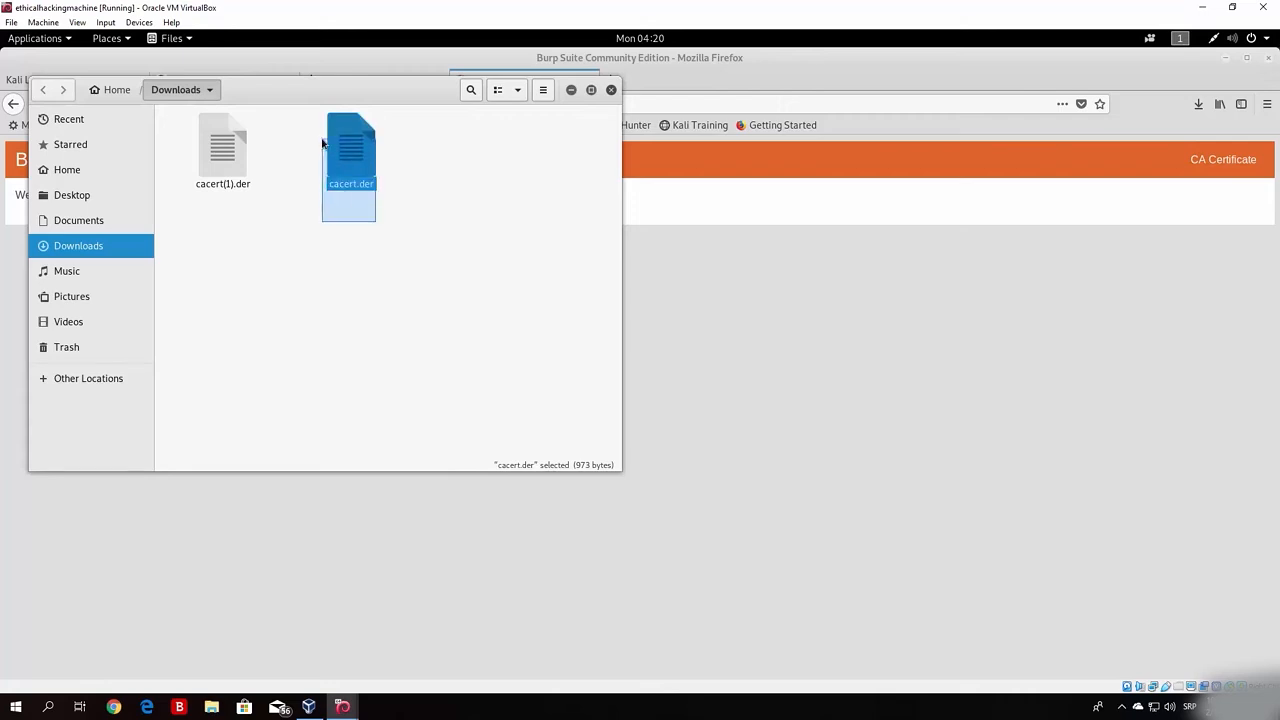
{"action": "left_click_drag", "start_coordinate": [275, 230], "coordinate": [257, 191]}
{"action": "left_click", "coordinate": [261, 250]}
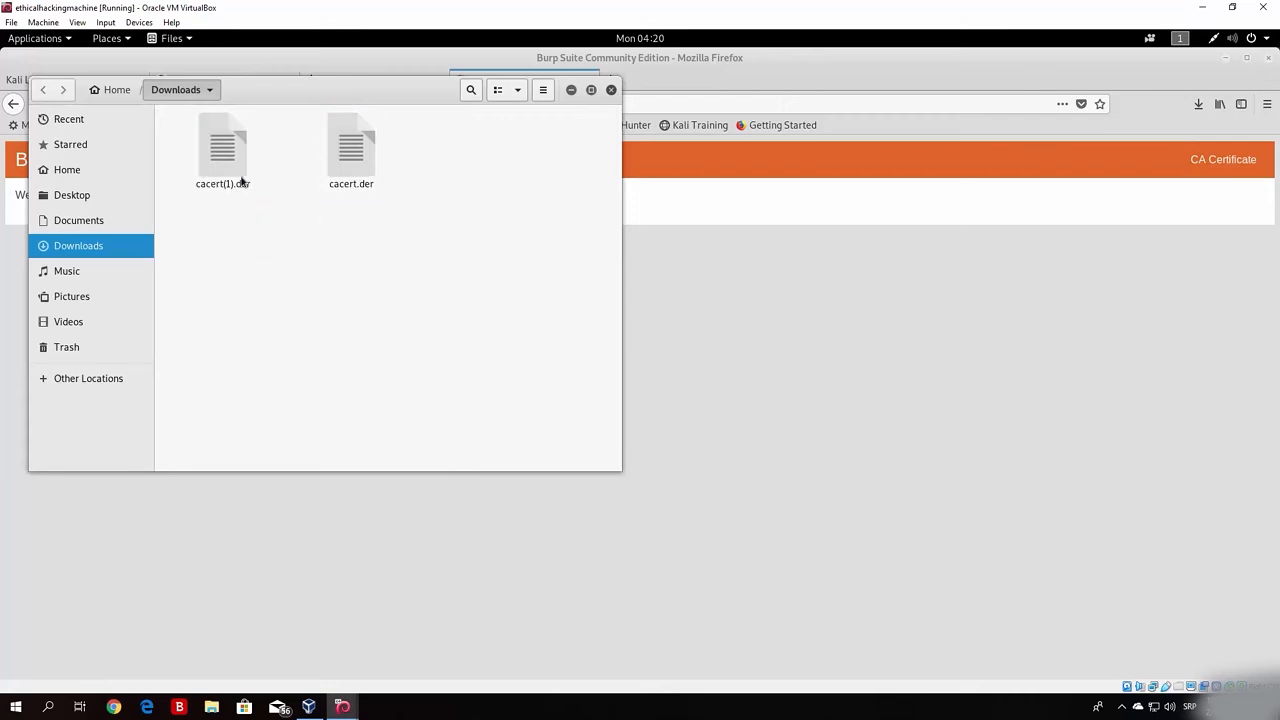
{"action": "left_click", "coordinate": [233, 160]}
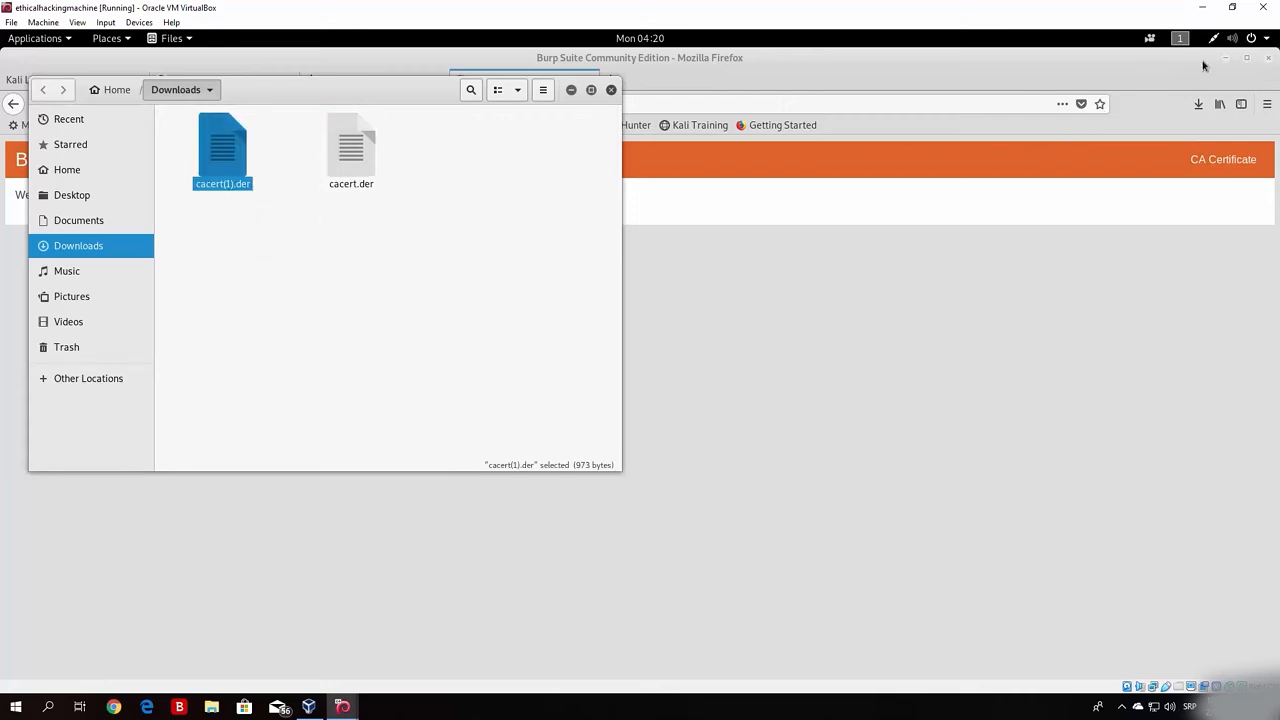
Step: Return to Firefox, open the Certificate Manager from the Privacy & Security preferences and look through the certificate authorities
{"action": "left_click", "coordinate": [1226, 60]}
{"action": "left_click_drag", "start_coordinate": [381, 94], "coordinate": [645, 97]}
{"action": "left_click", "coordinate": [5, 189]}
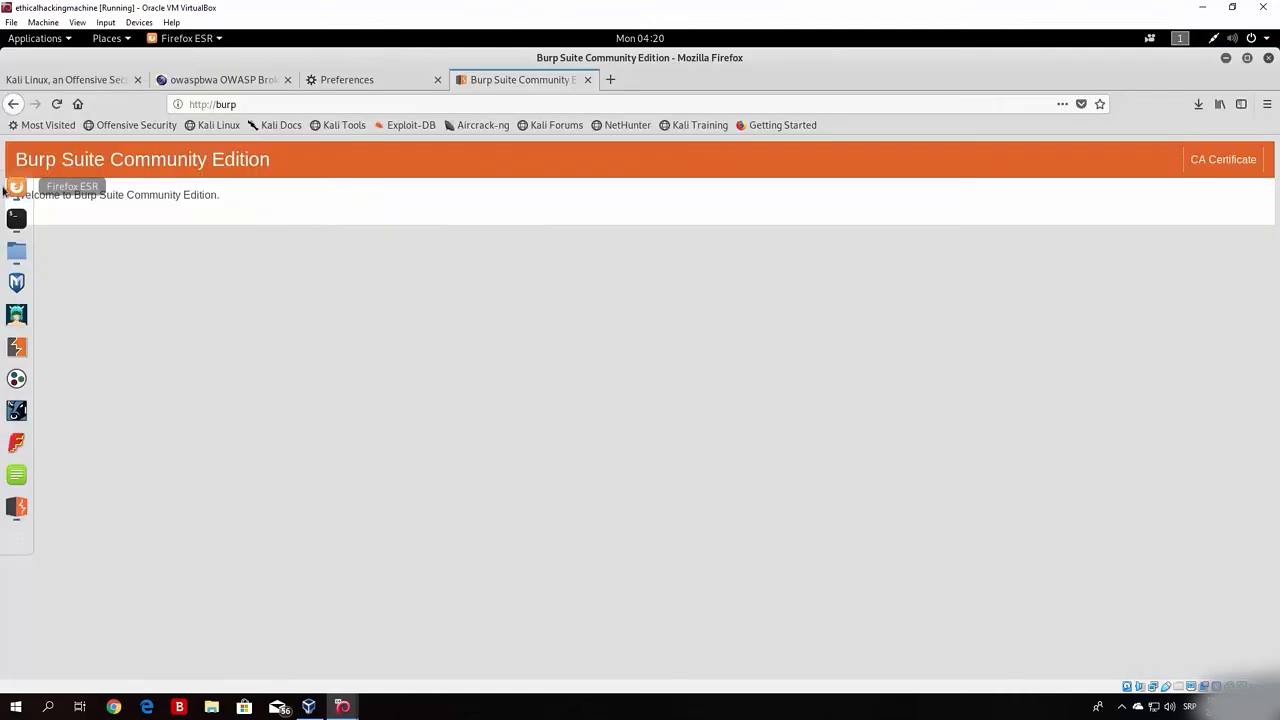
{"action": "left_click", "coordinate": [358, 81]}
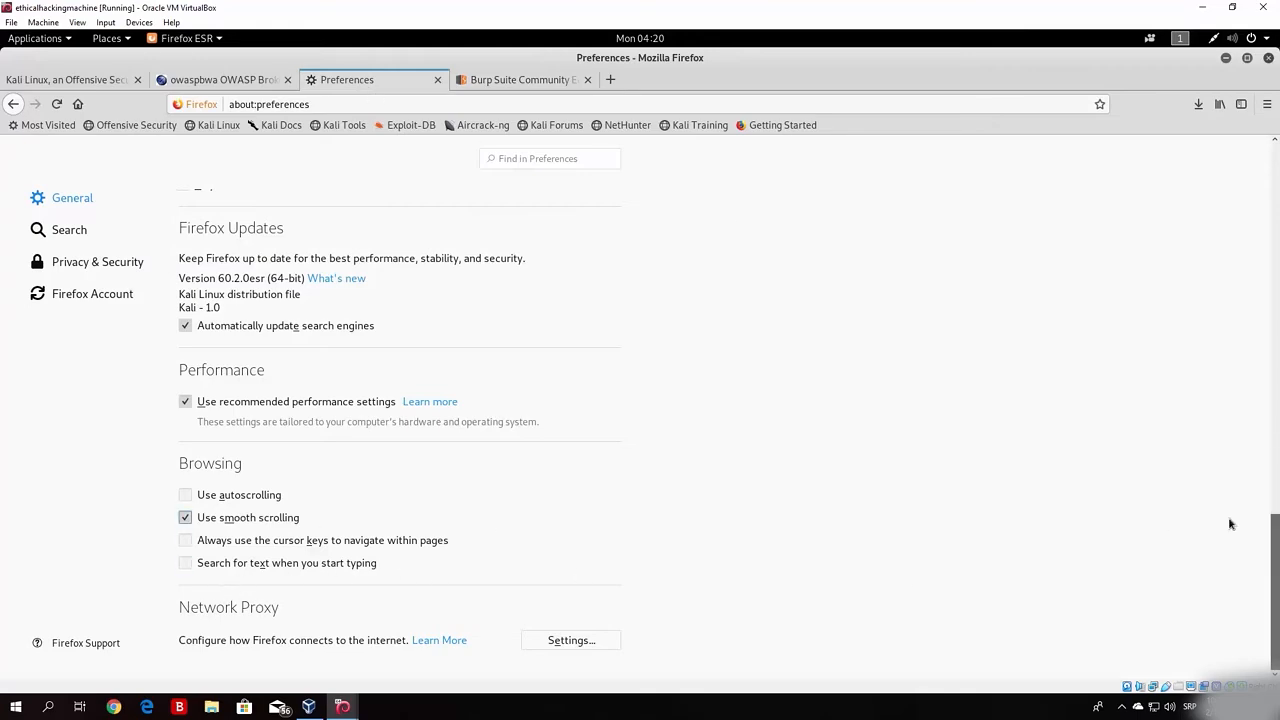
{"action": "left_click_drag", "start_coordinate": [1274, 525], "coordinate": [1274, 154]}
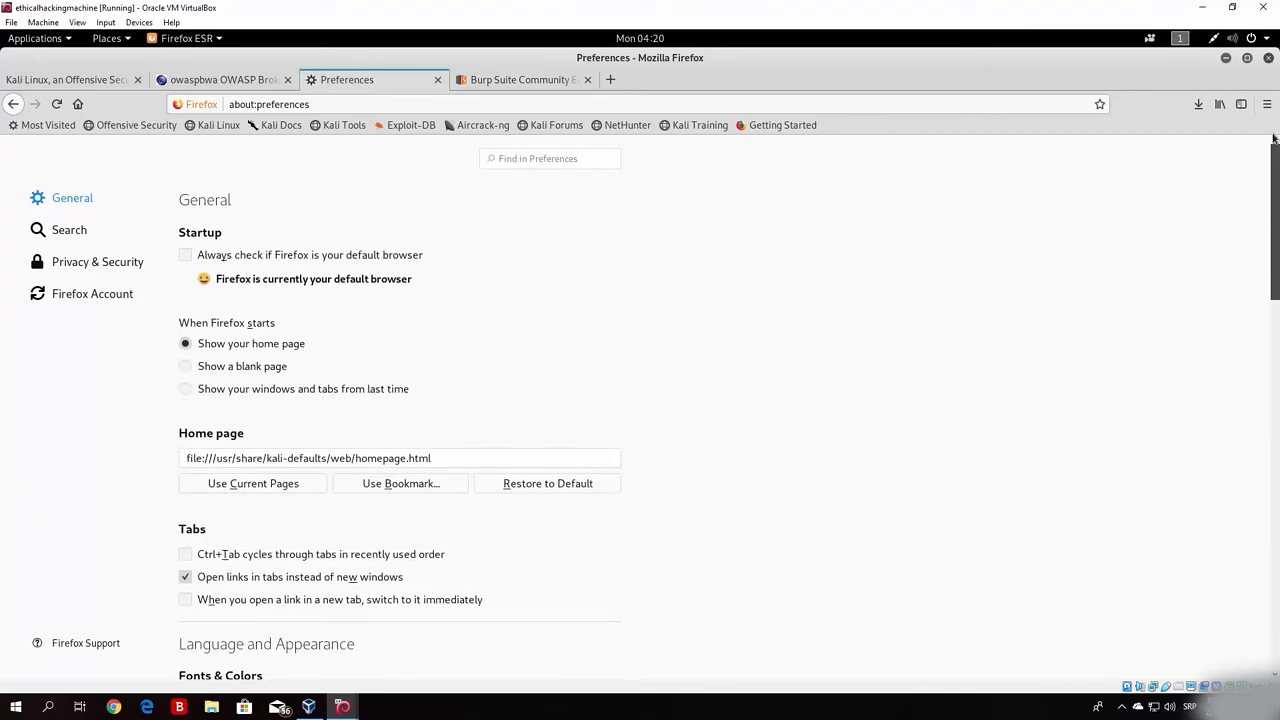
{"action": "left_click", "coordinate": [62, 266]}
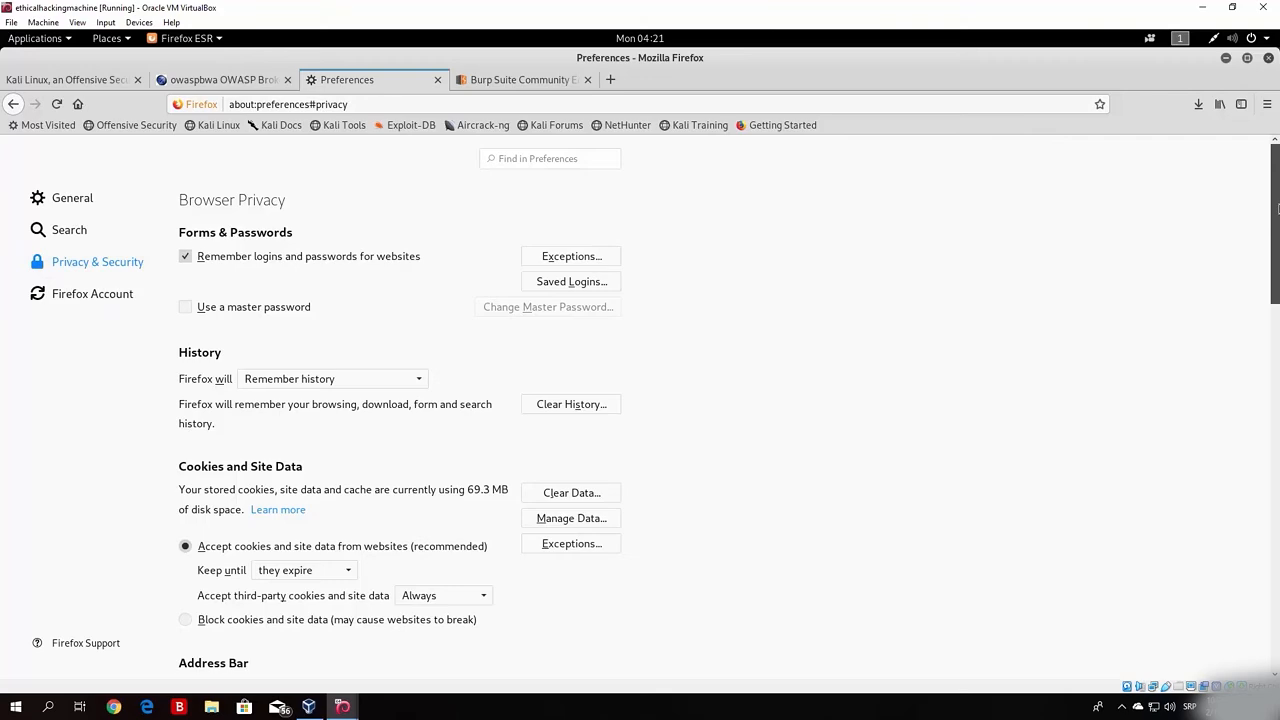
{"action": "left_click_drag", "start_coordinate": [1277, 207], "coordinate": [1277, 597]}
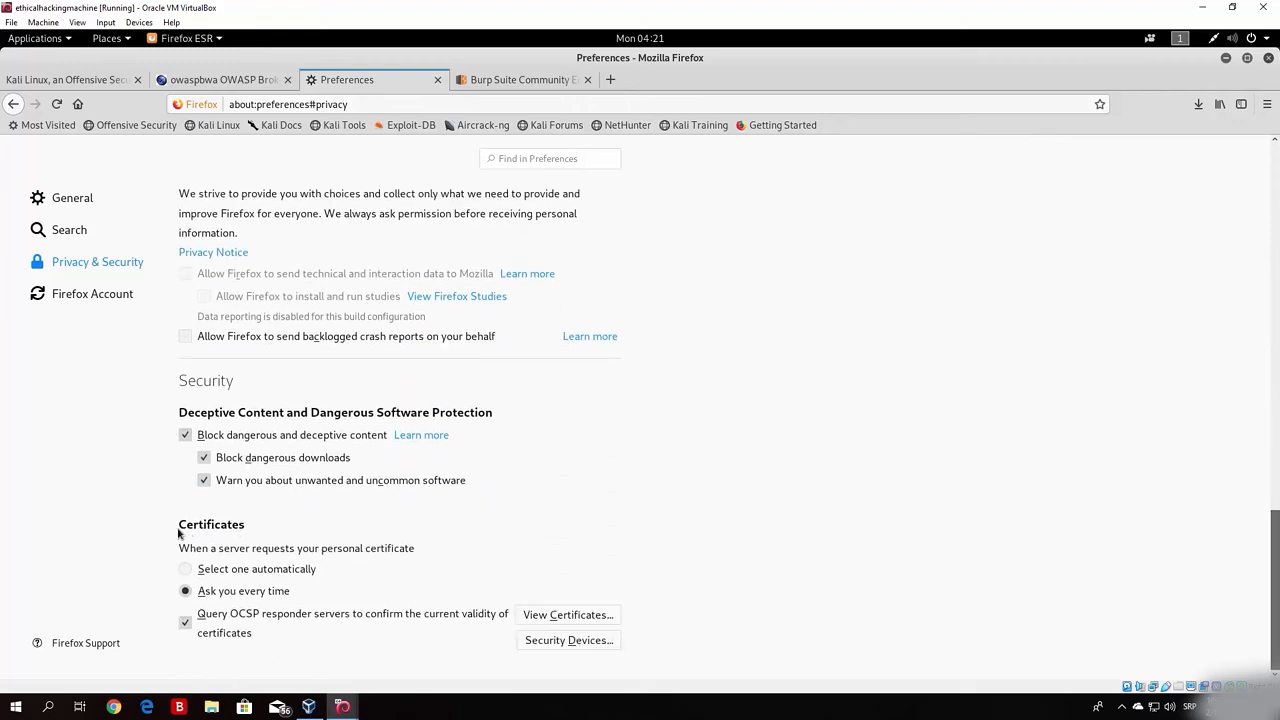
{"action": "left_click", "coordinate": [558, 620]}
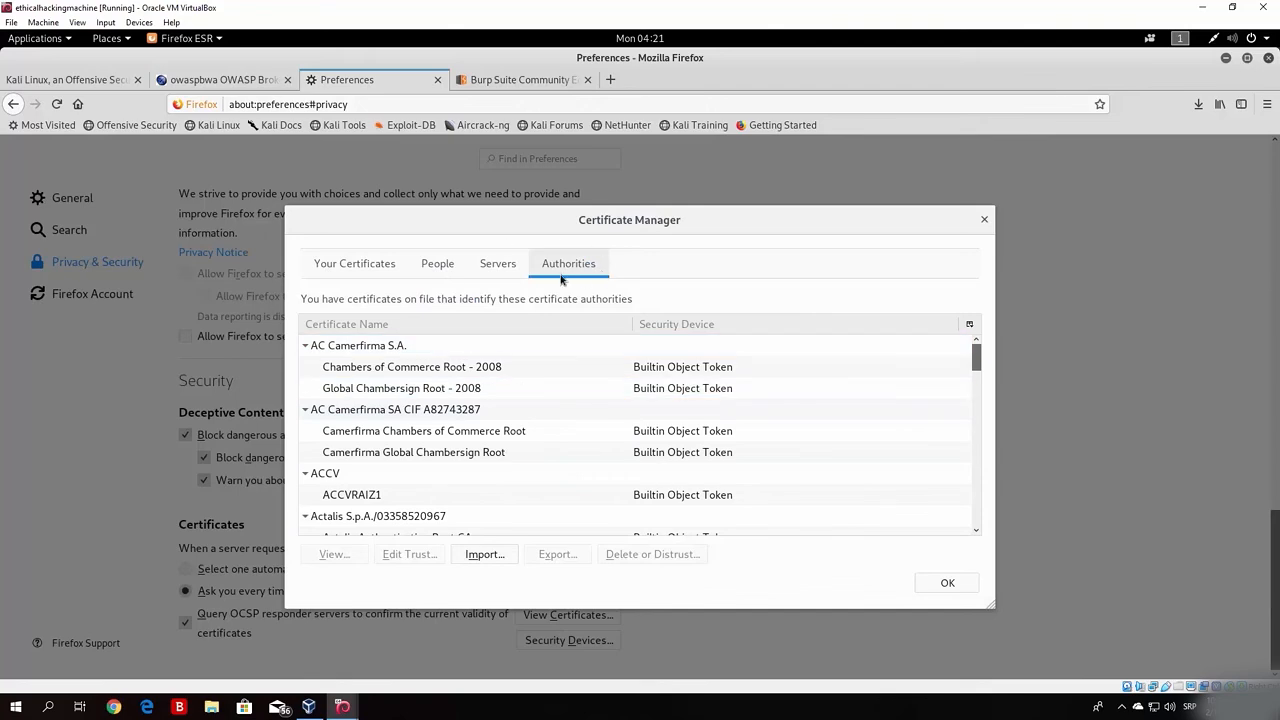
{"action": "left_click_drag", "start_coordinate": [976, 356], "coordinate": [985, 302]}
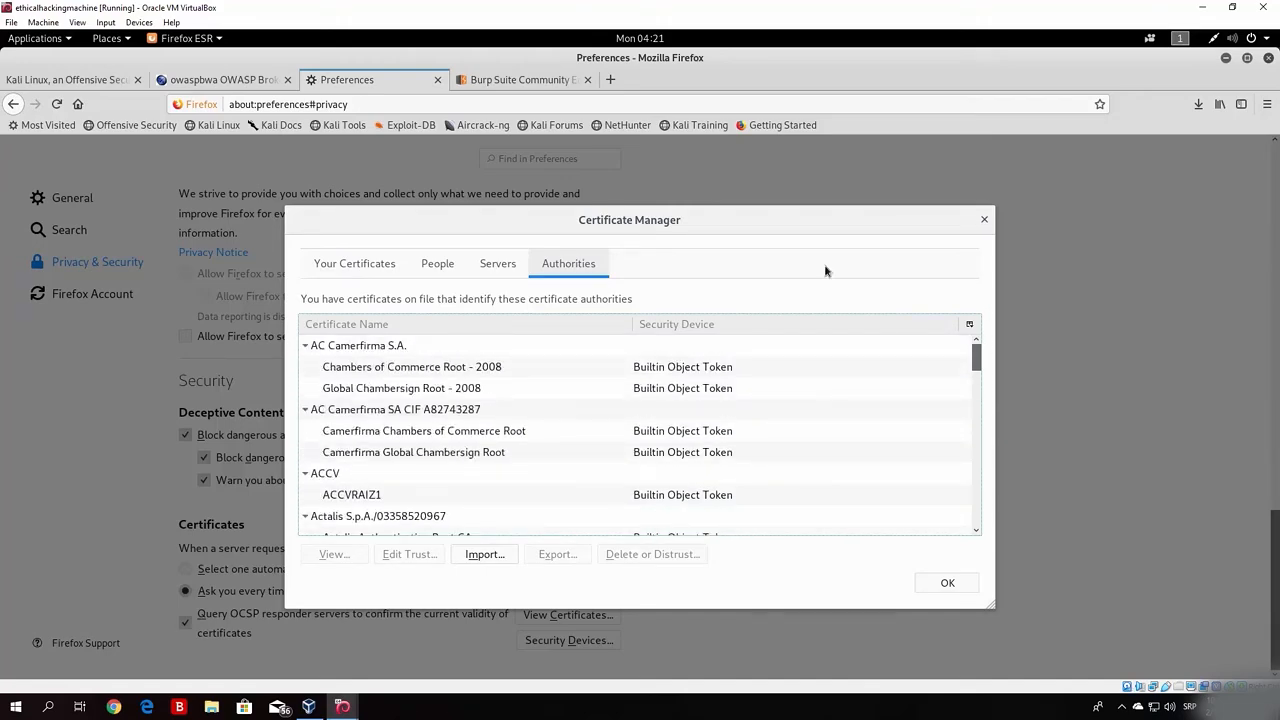
Step: Start importing a CA certificate, select cacert(1).der, cancel the import and close the Certificate Manager
{"action": "left_click", "coordinate": [520, 80]}
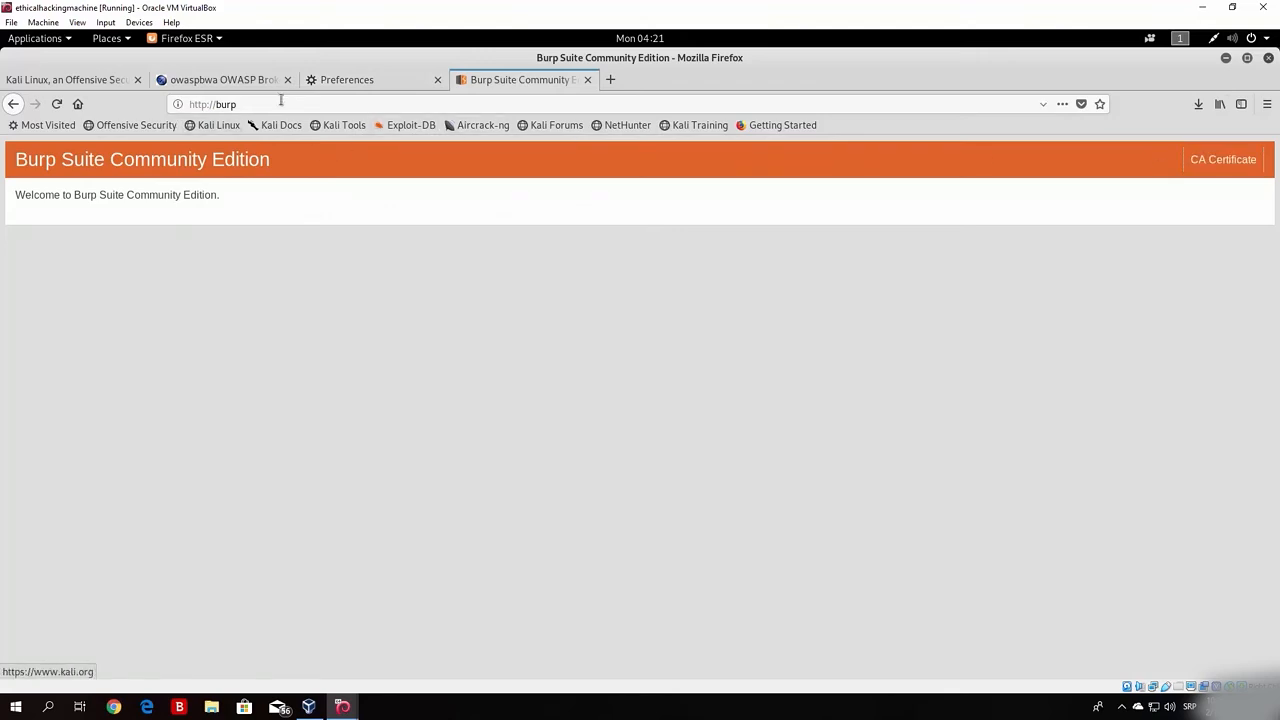
{"action": "left_click", "coordinate": [338, 82]}
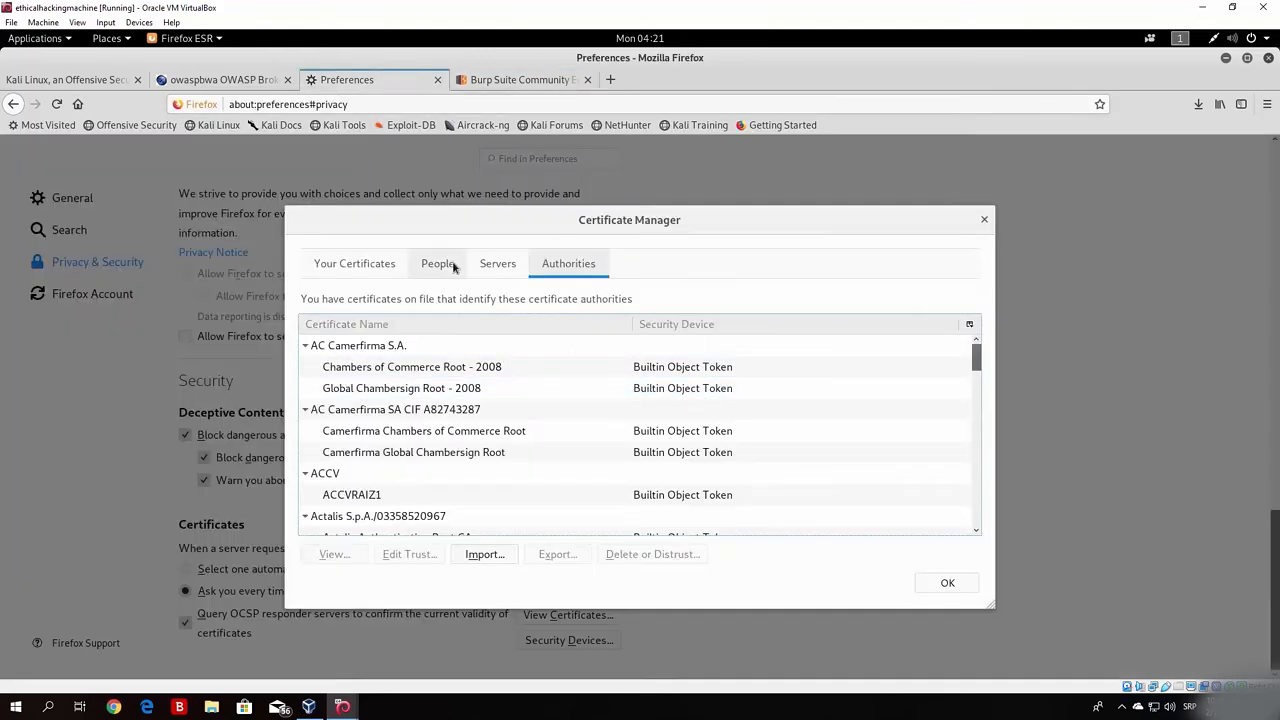
{"action": "left_click", "coordinate": [484, 555]}
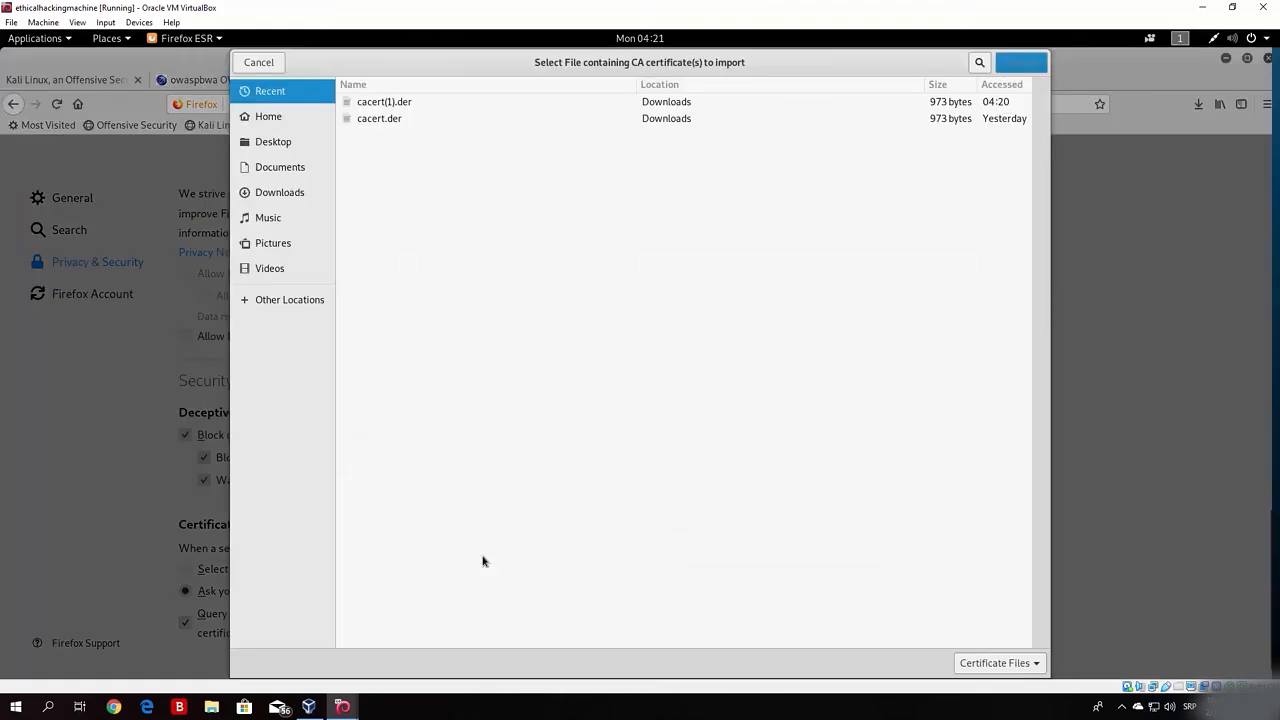
{"action": "left_click", "coordinate": [389, 104]}
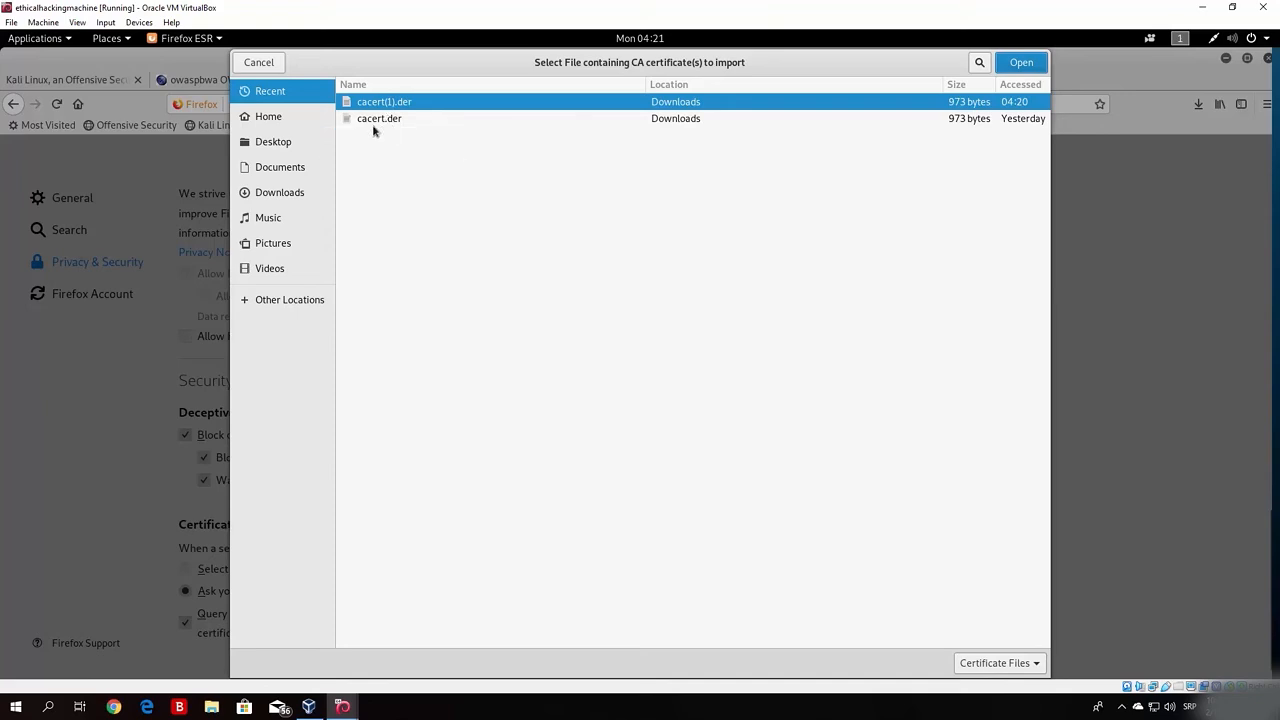
{"action": "left_click", "coordinate": [270, 68]}
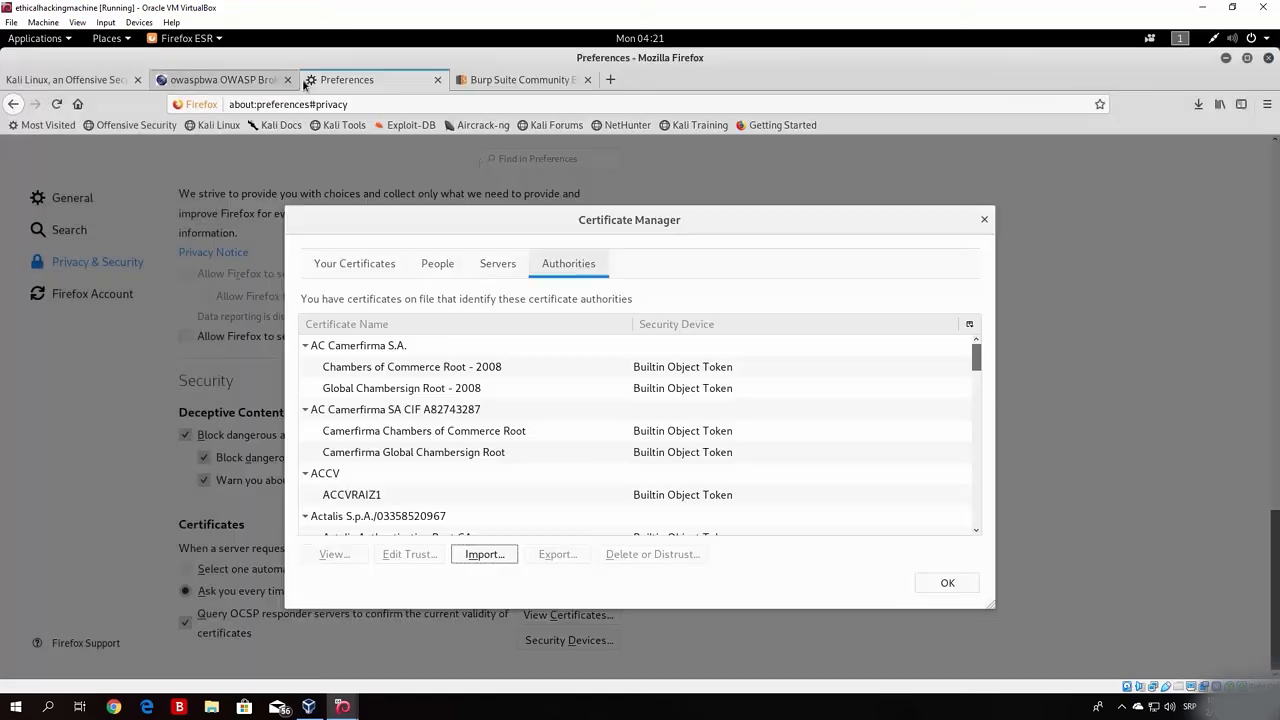
{"action": "left_click", "coordinate": [947, 583]}
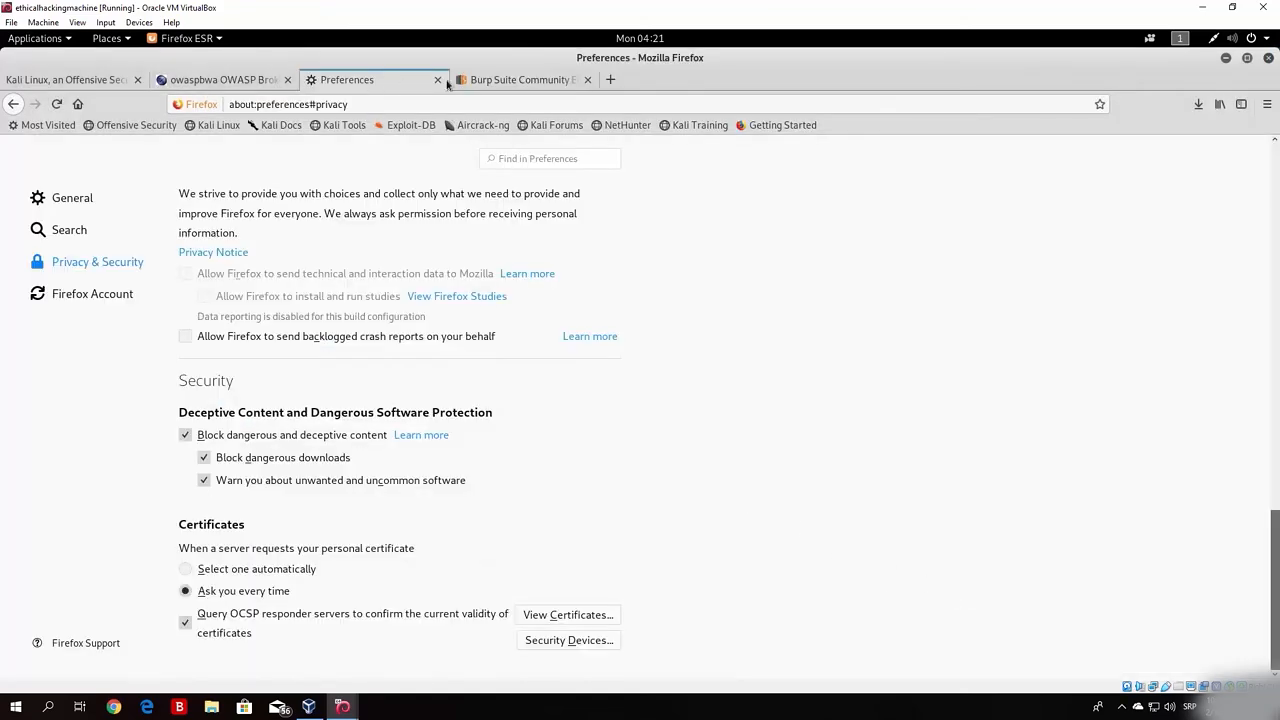
Step: Open google.com in a new browser tab and highlight the https prefix of its address
{"action": "left_click", "coordinate": [610, 80]}
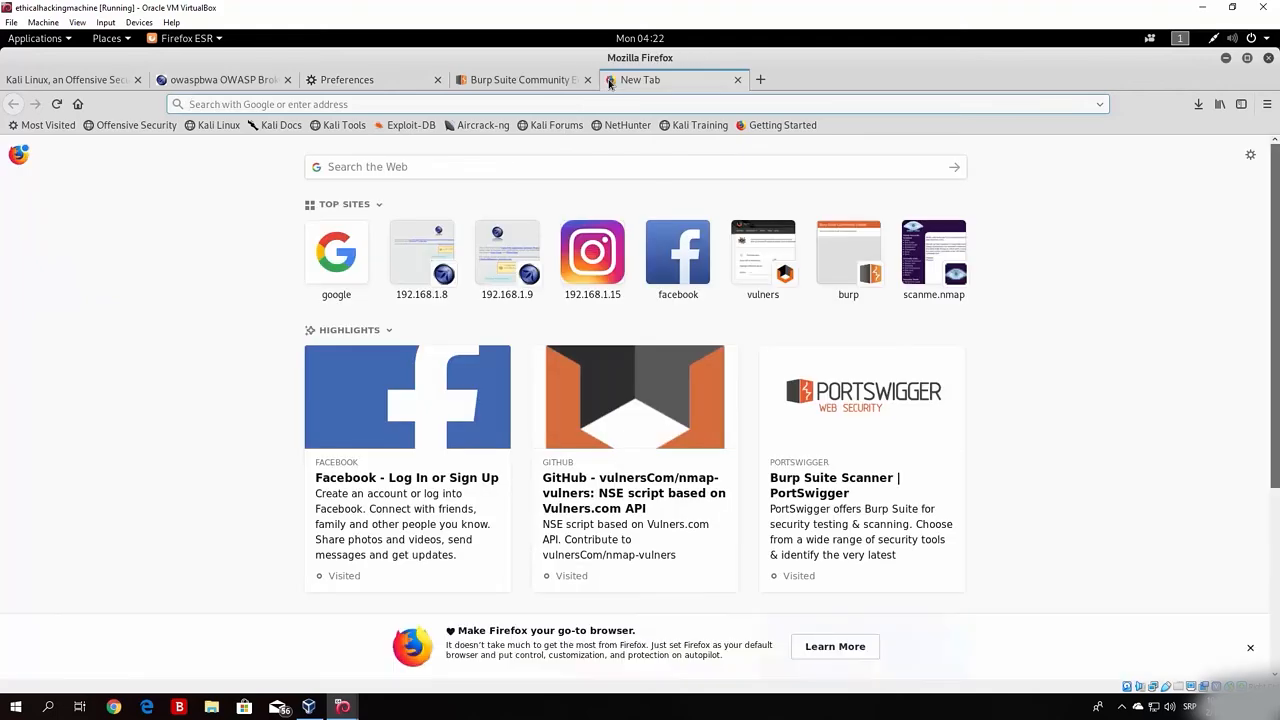
{"action": "type", "text": "google.com"}
{"action": "key", "text": "Return"}
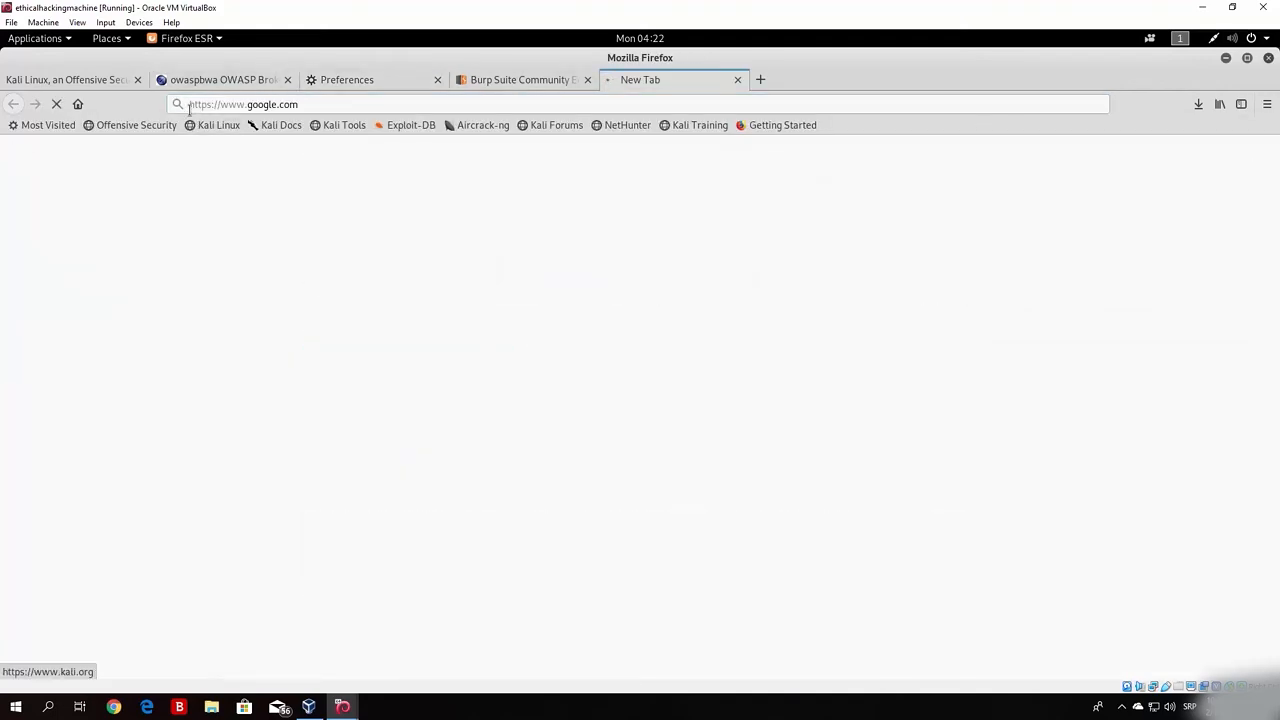
{"action": "left_click_drag", "start_coordinate": [189, 104], "coordinate": [210, 107]}
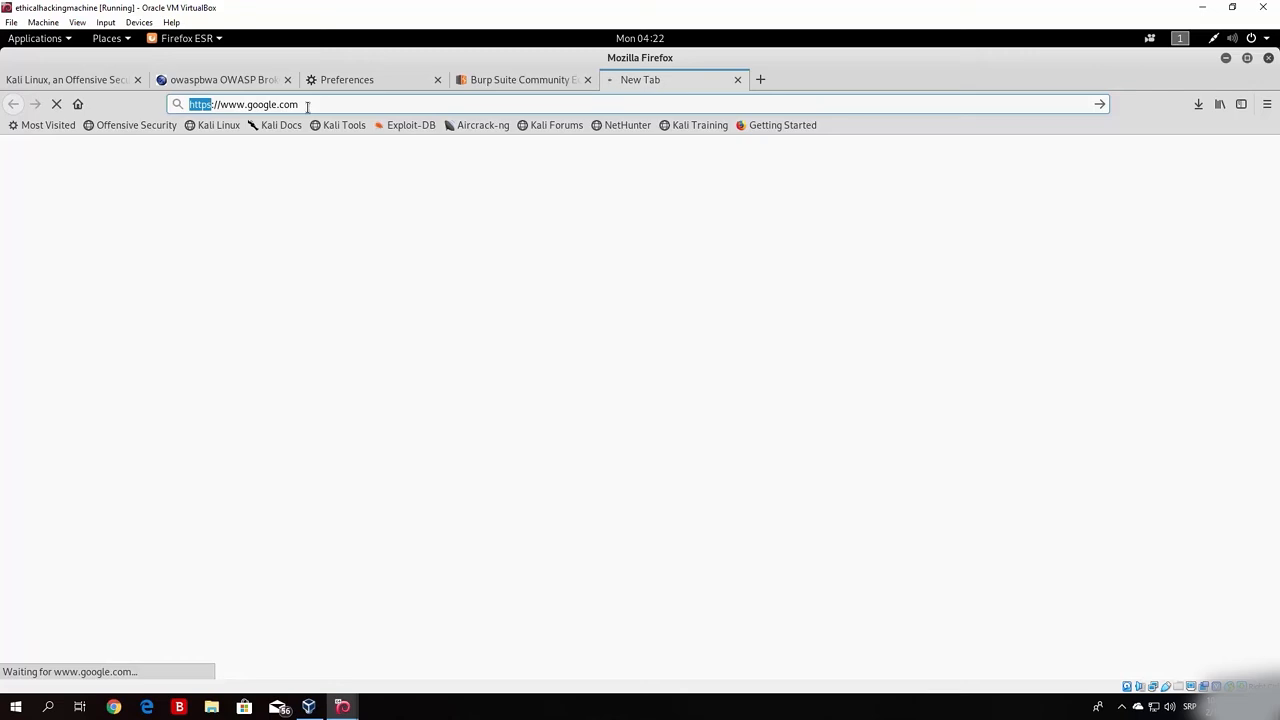
{"action": "left_click", "coordinate": [308, 107]}
Step: Switch to Burp Suite, look at the proxy listener options and the intercept state, and return to Firefox
{"action": "left_click", "coordinate": [1226, 57]}
{"action": "left_click", "coordinate": [529, 568]}
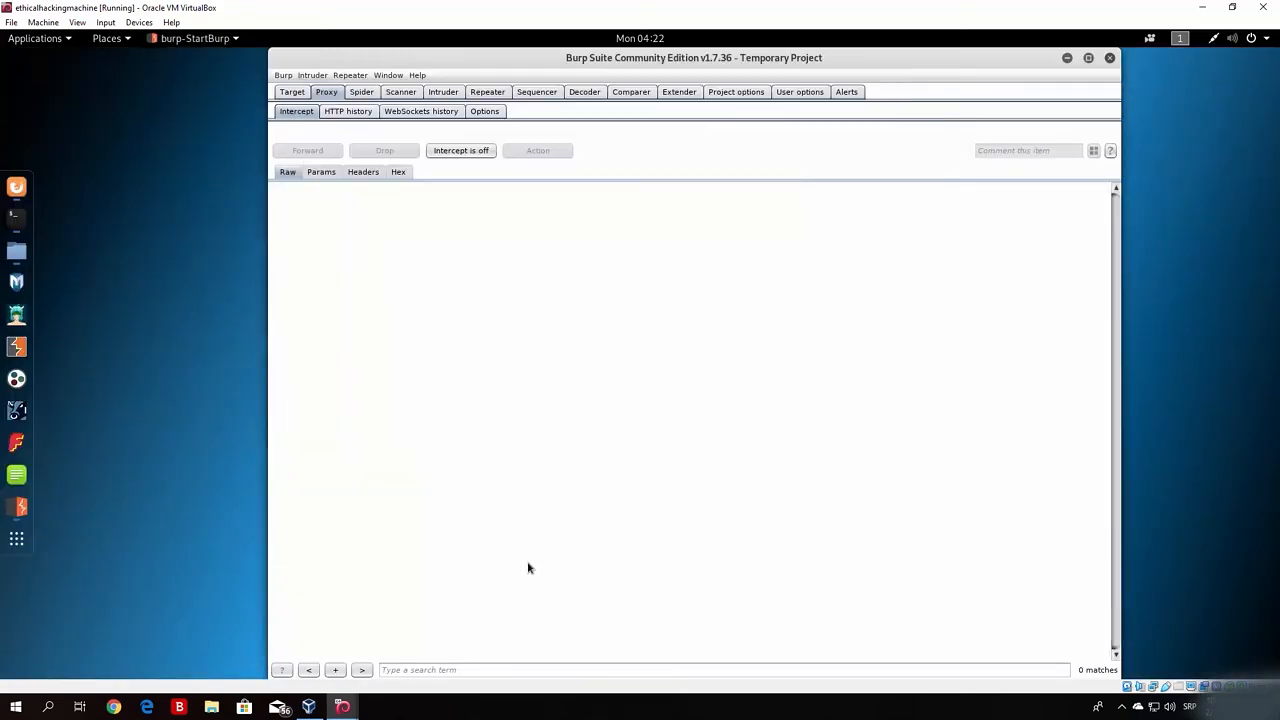
{"action": "left_click", "coordinate": [480, 114]}
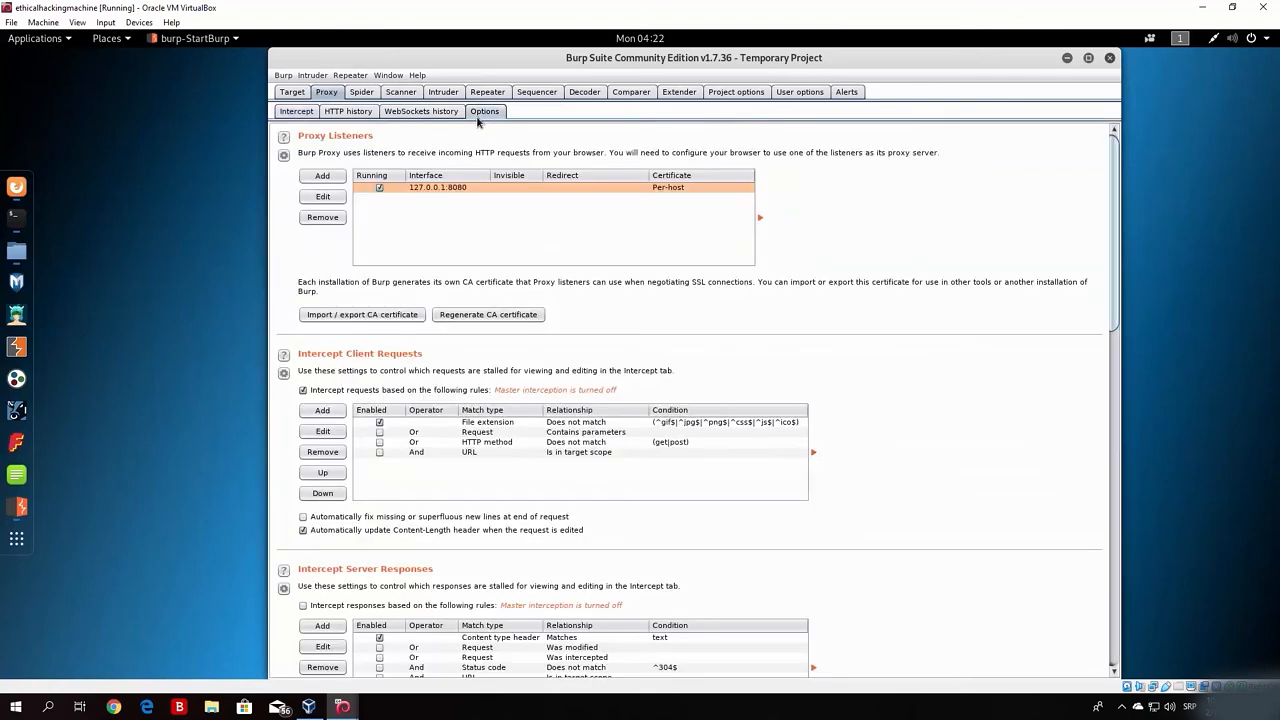
{"action": "left_click", "coordinate": [293, 112]}
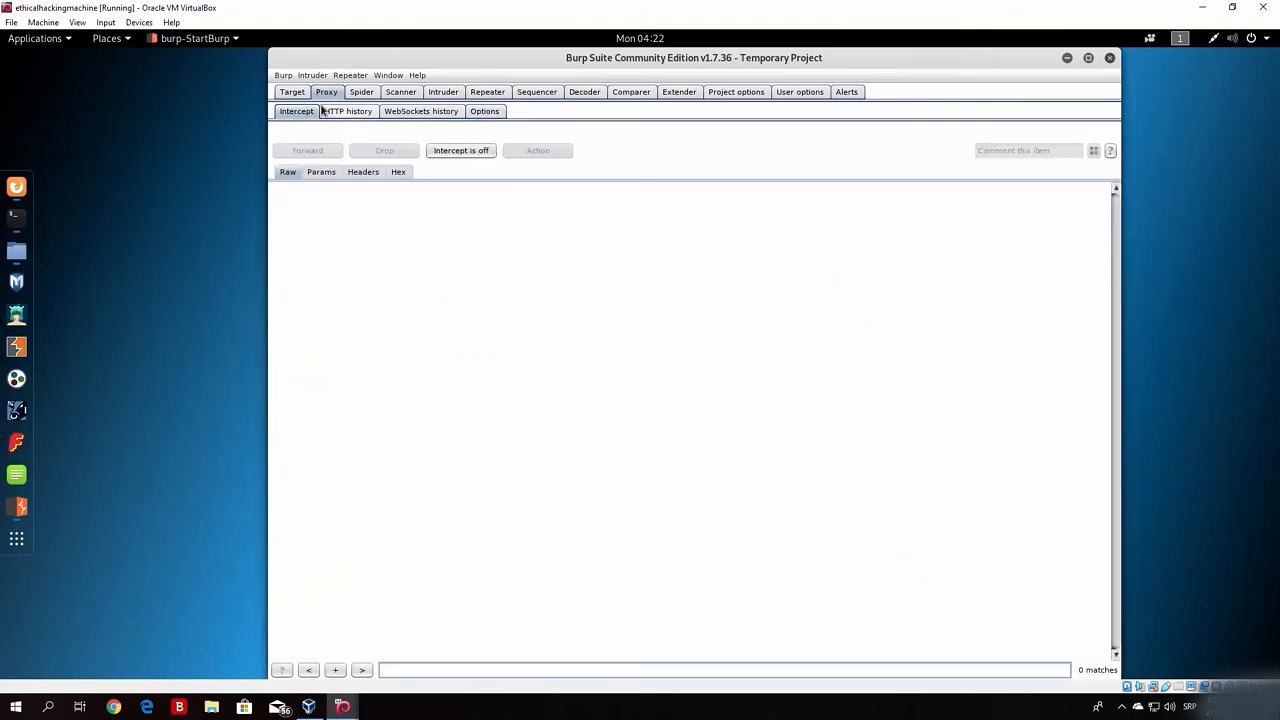
{"action": "left_click", "coordinate": [16, 187]}
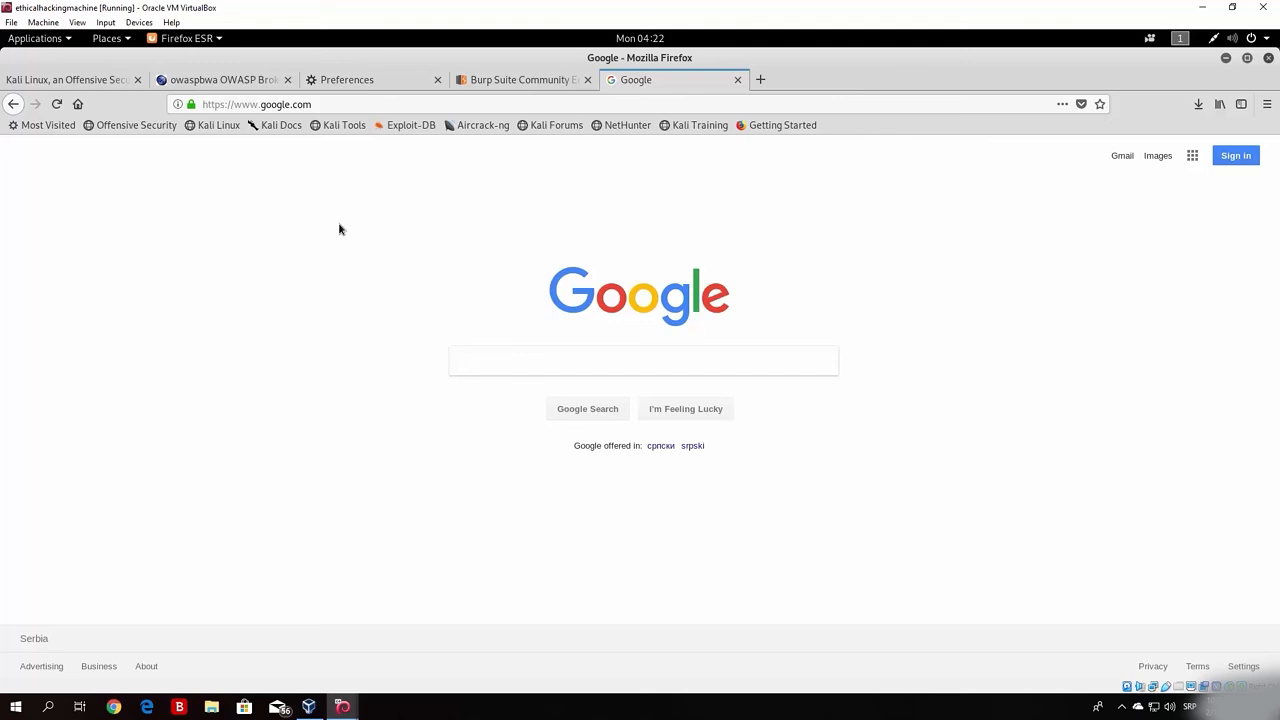
{"action": "left_click", "coordinate": [1227, 58]}
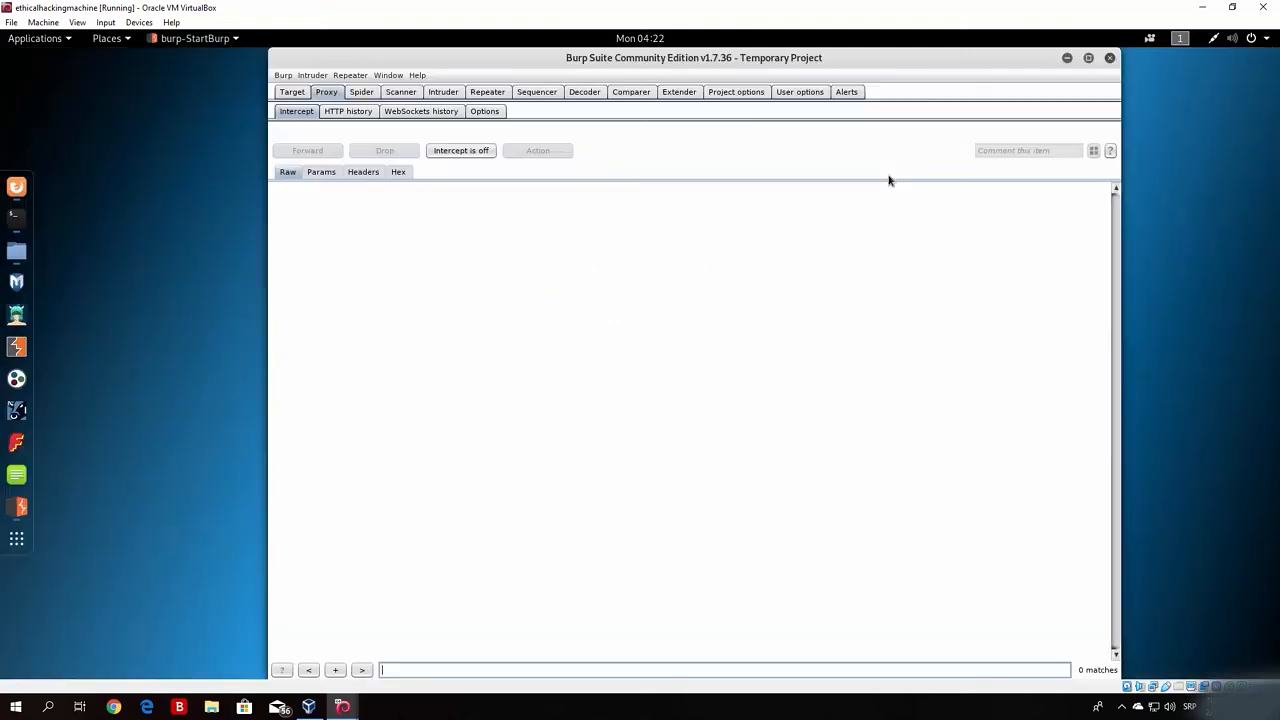
{"action": "left_click", "coordinate": [1087, 58]}
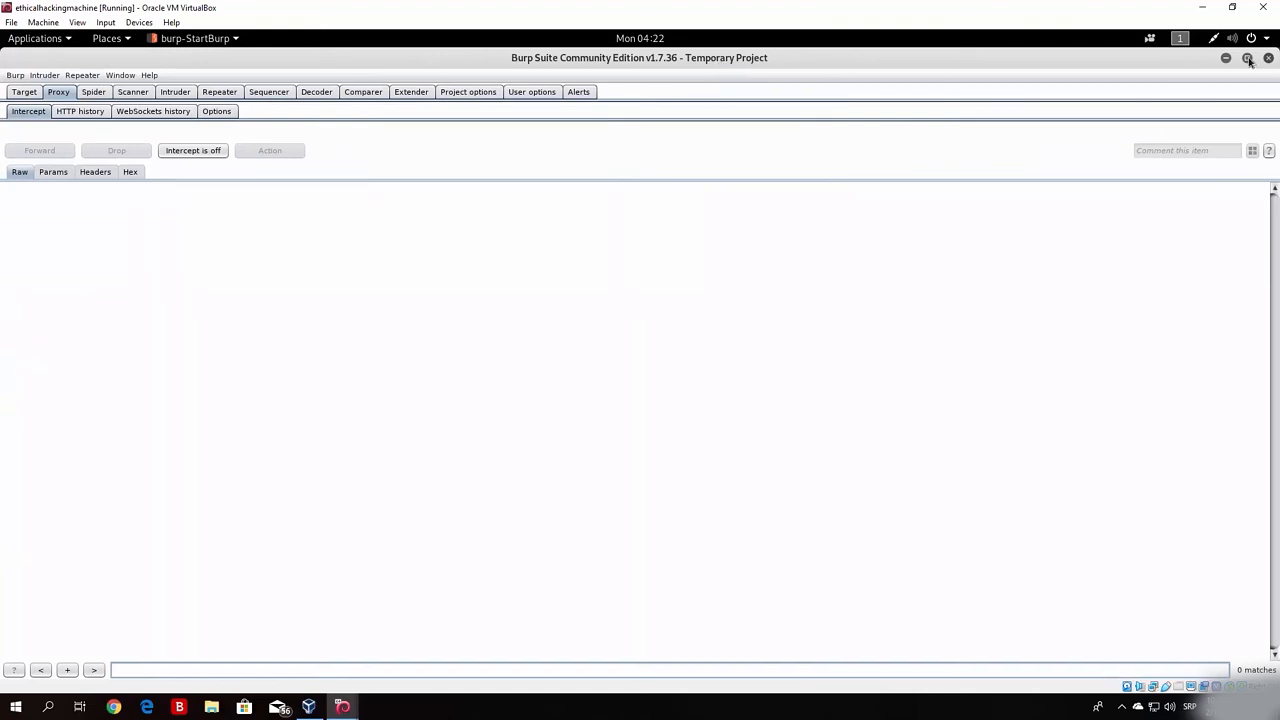
{"action": "left_click", "coordinate": [25, 92]}
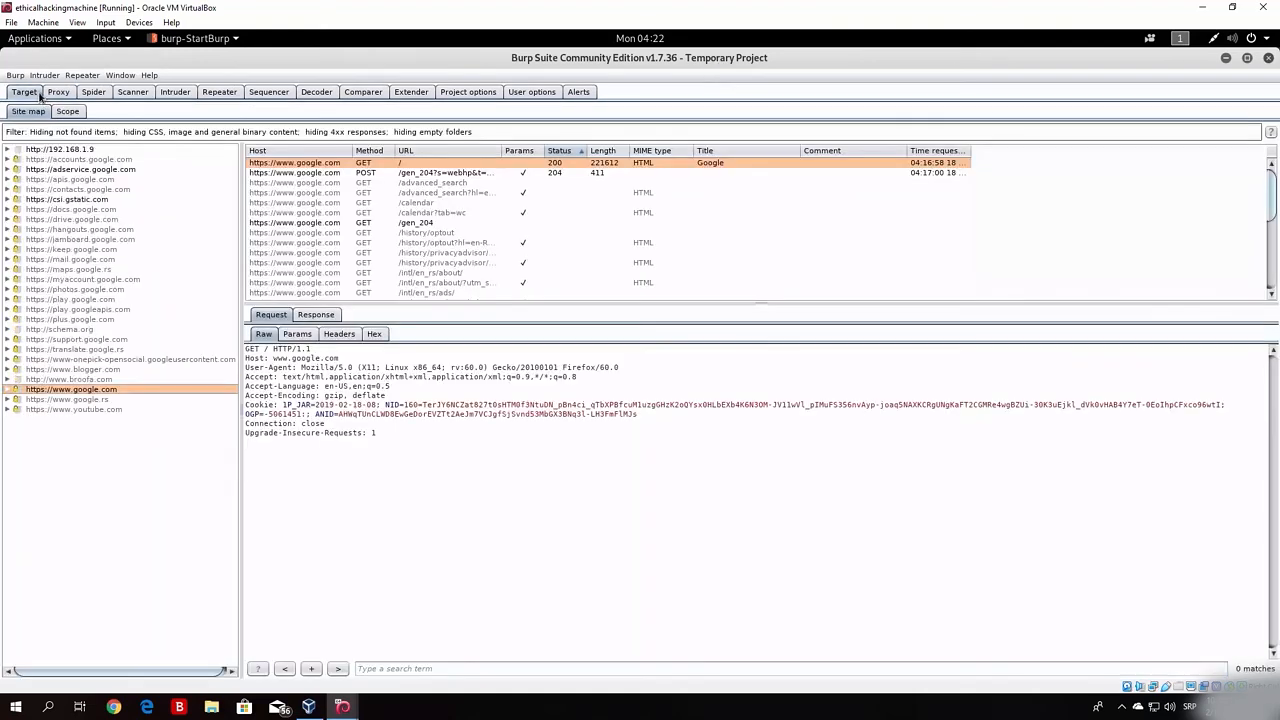
{"action": "left_click", "coordinate": [75, 153]}
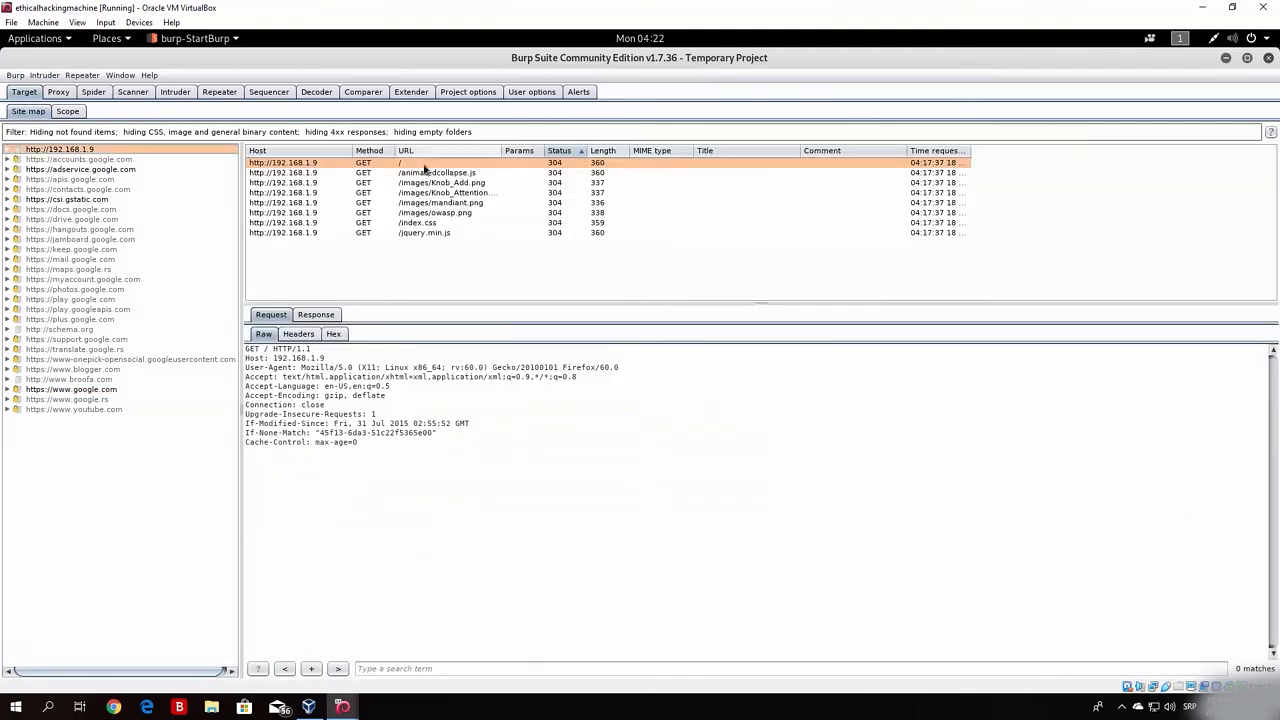
{"action": "left_click", "coordinate": [423, 194]}
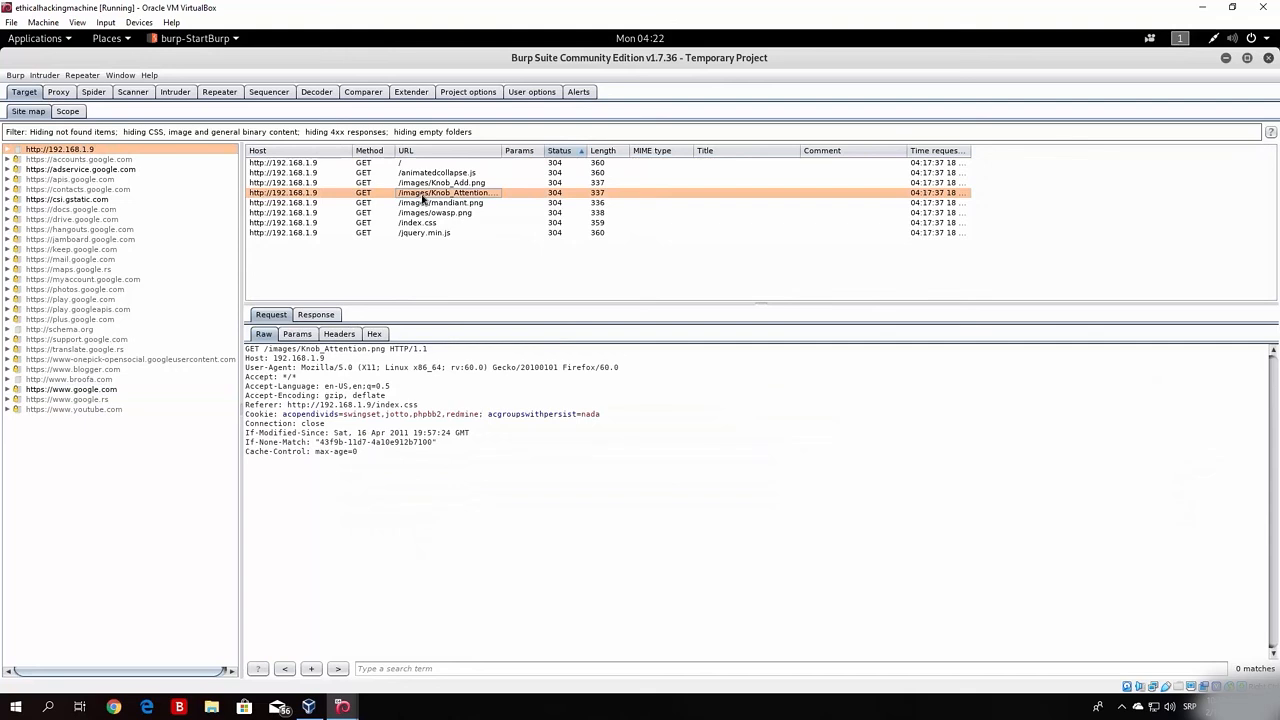
{"action": "key", "text": "Down"}
{"action": "key", "text": "Up"}
{"action": "key", "text": "Up"}
{"action": "key", "text": "Up"}
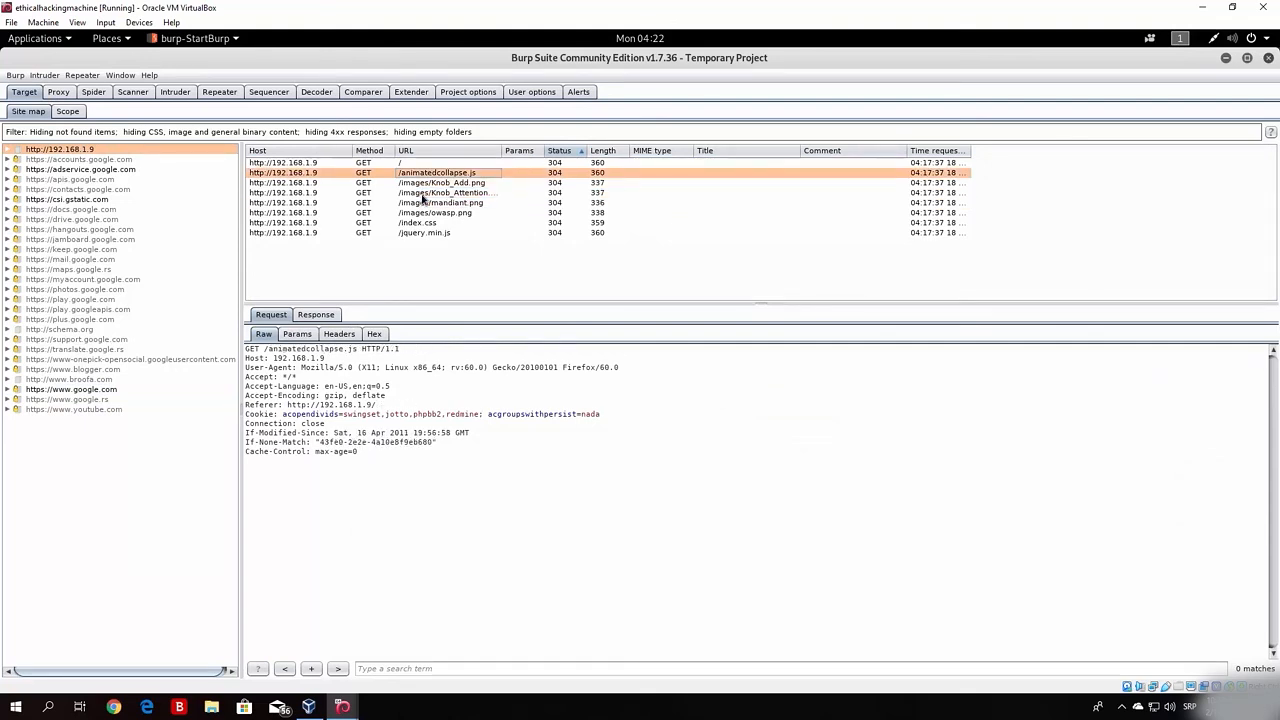
{"action": "key", "text": "Down"}
{"action": "key", "text": "Down"}
{"action": "key", "text": "Down"}
{"action": "key", "text": "Down"}
{"action": "key", "text": "Down"}
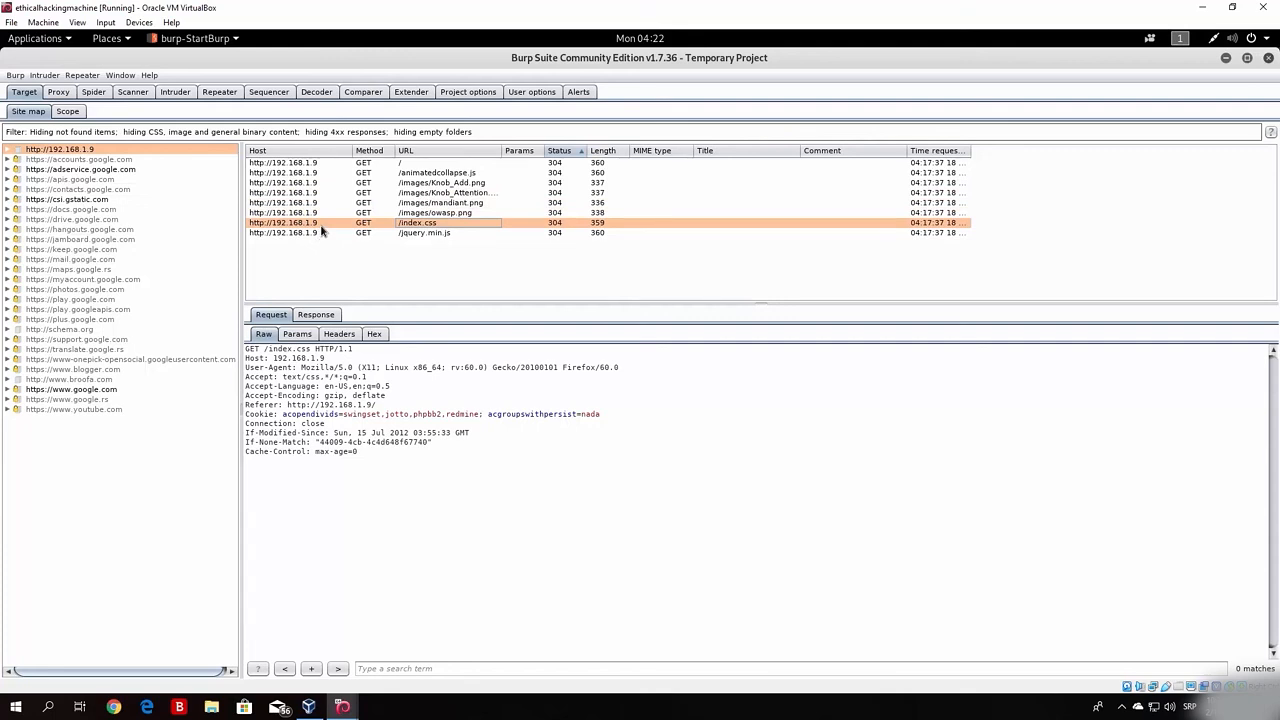
{"action": "key", "text": "Up"}
{"action": "key", "text": "Up"}
{"action": "key", "text": "Up"}
{"action": "key", "text": "Up"}
{"action": "key", "text": "Up"}
{"action": "key", "text": "Up"}
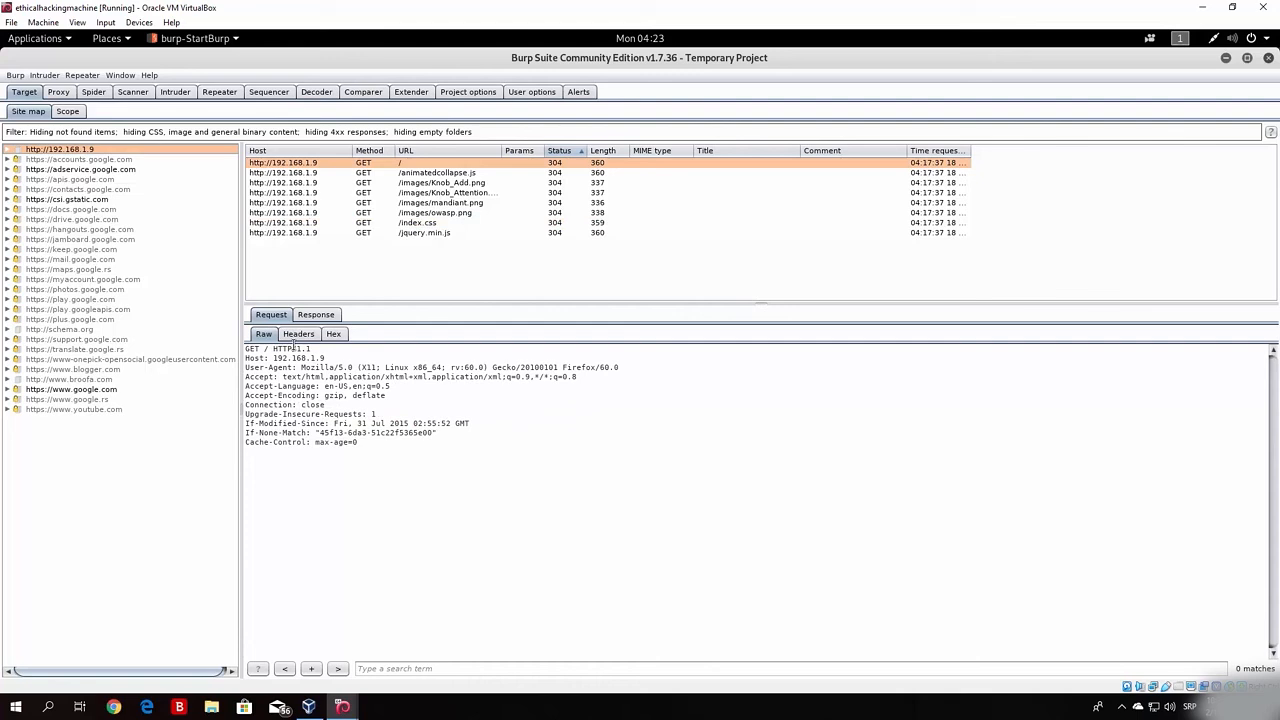
{"action": "left_click", "coordinate": [306, 214]}
{"action": "left_click", "coordinate": [308, 193]}
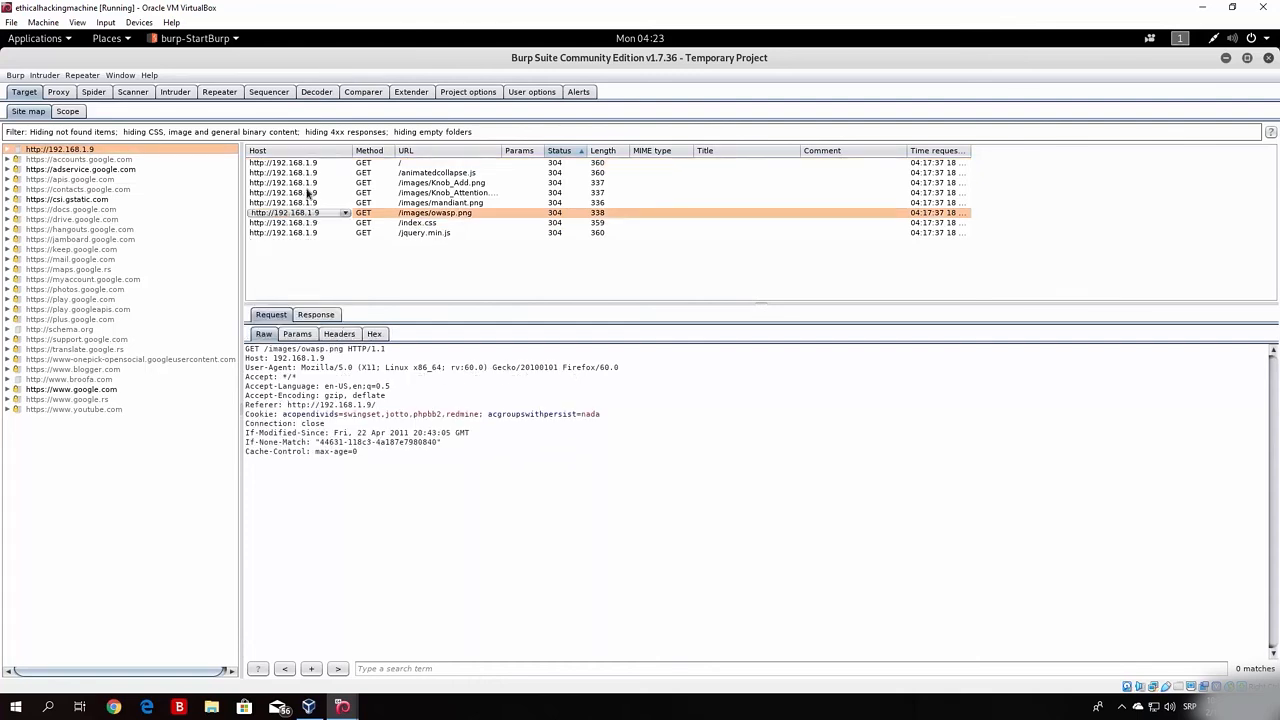
{"action": "left_click", "coordinate": [76, 391]}
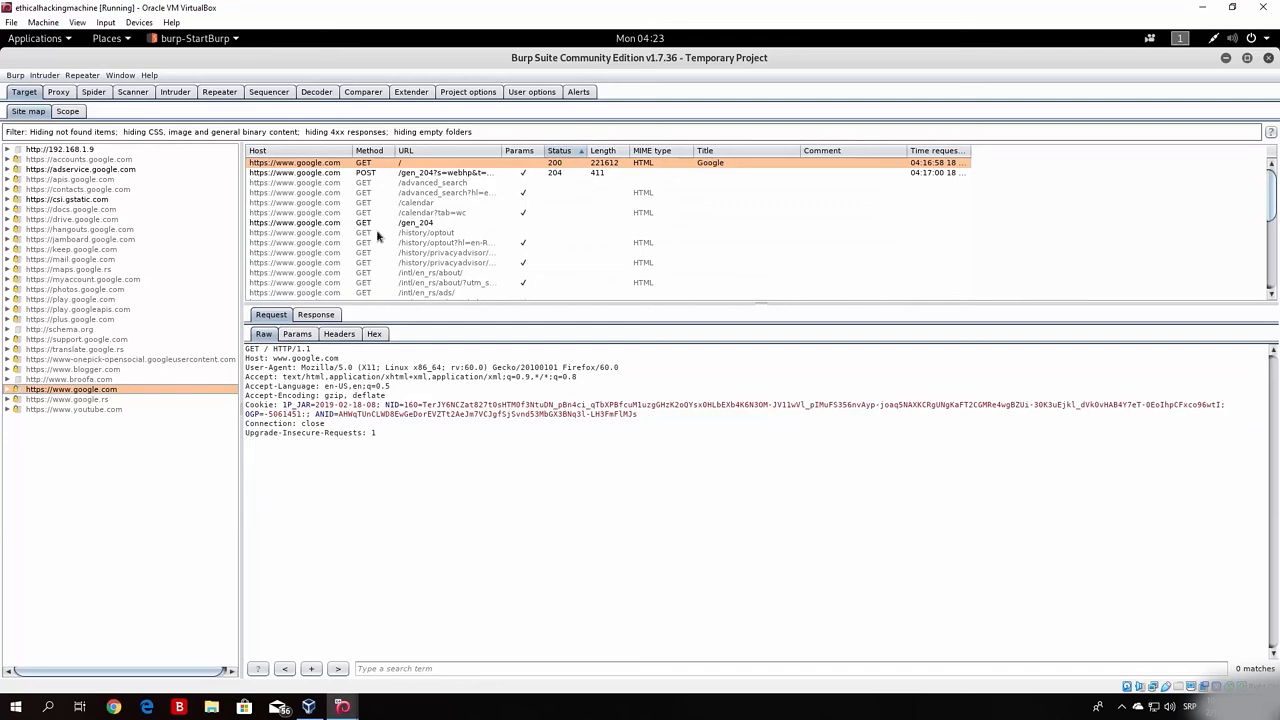
{"action": "key", "text": "Down"}
{"action": "key", "text": "Up"}
{"action": "left_click", "coordinate": [307, 224]}
{"action": "key", "text": "Escape"}
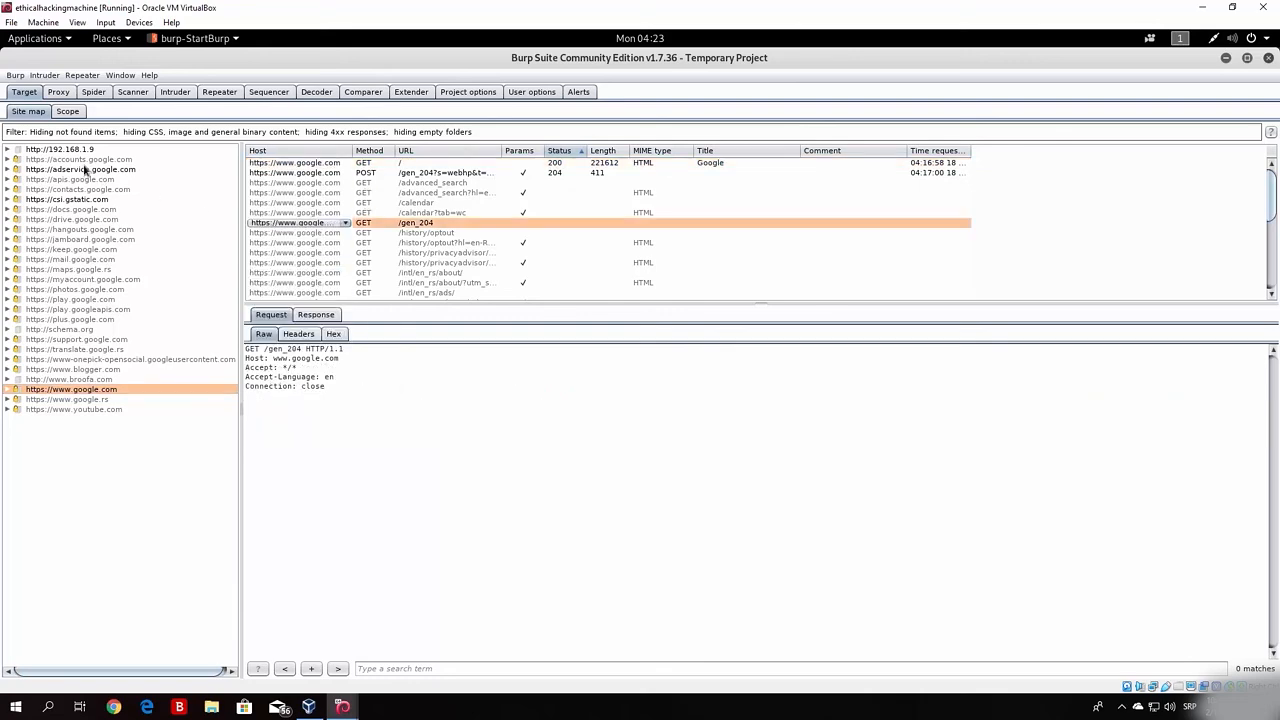
Step: Restore the Burp Suite window to its smaller size, switch to Firefox and open facebook.com
{"action": "left_click", "coordinate": [1247, 57]}
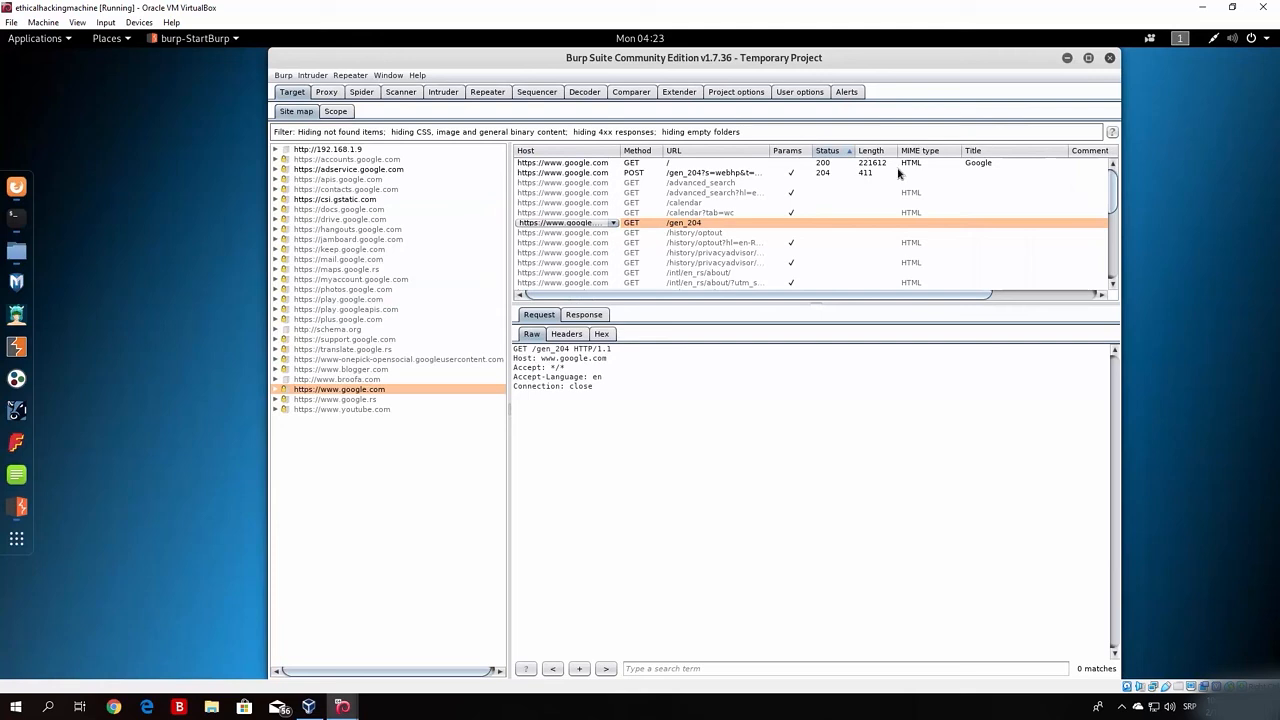
{"action": "left_click", "coordinate": [16, 188]}
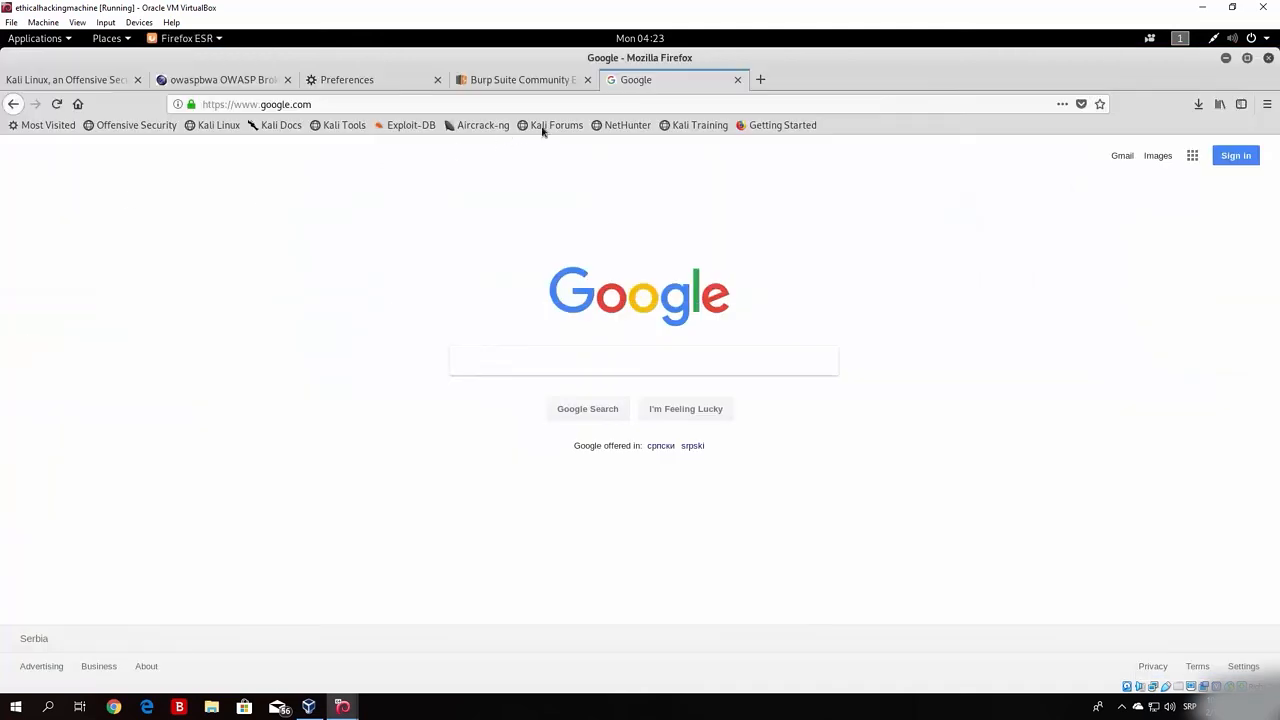
{"action": "left_click", "coordinate": [337, 104]}
{"action": "type", "text": "face"}
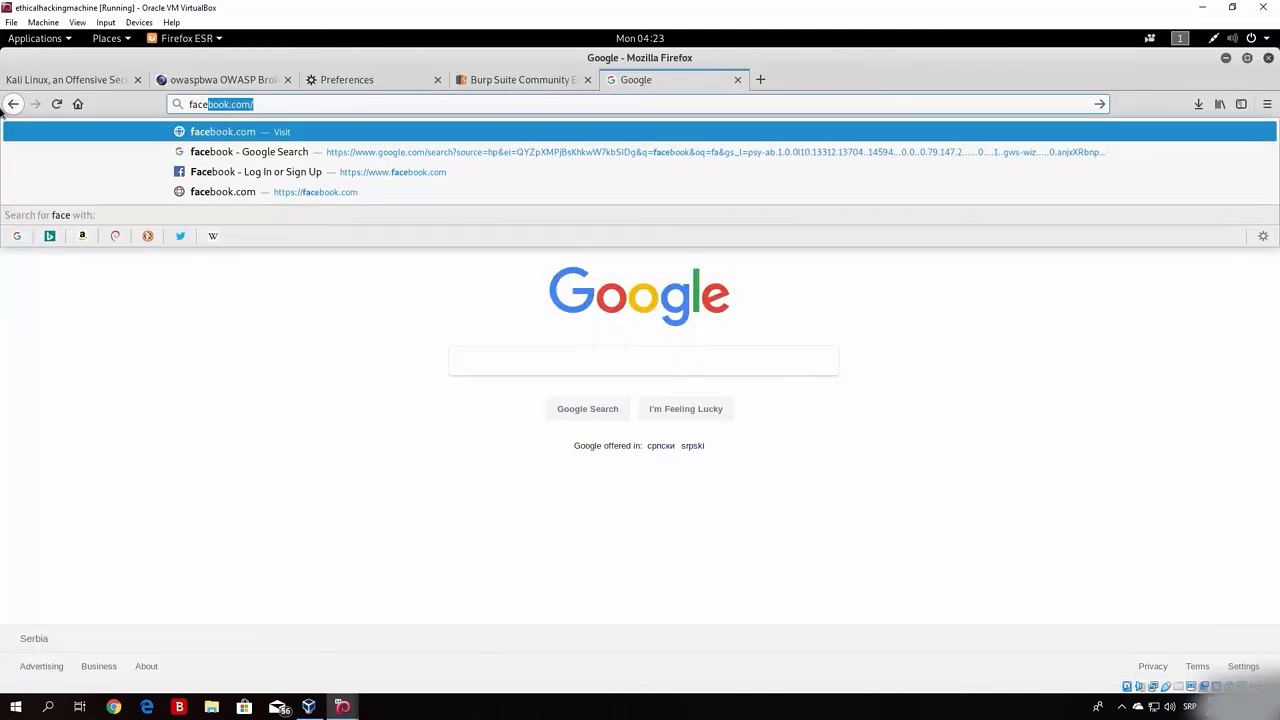
{"action": "key", "text": "Return"}
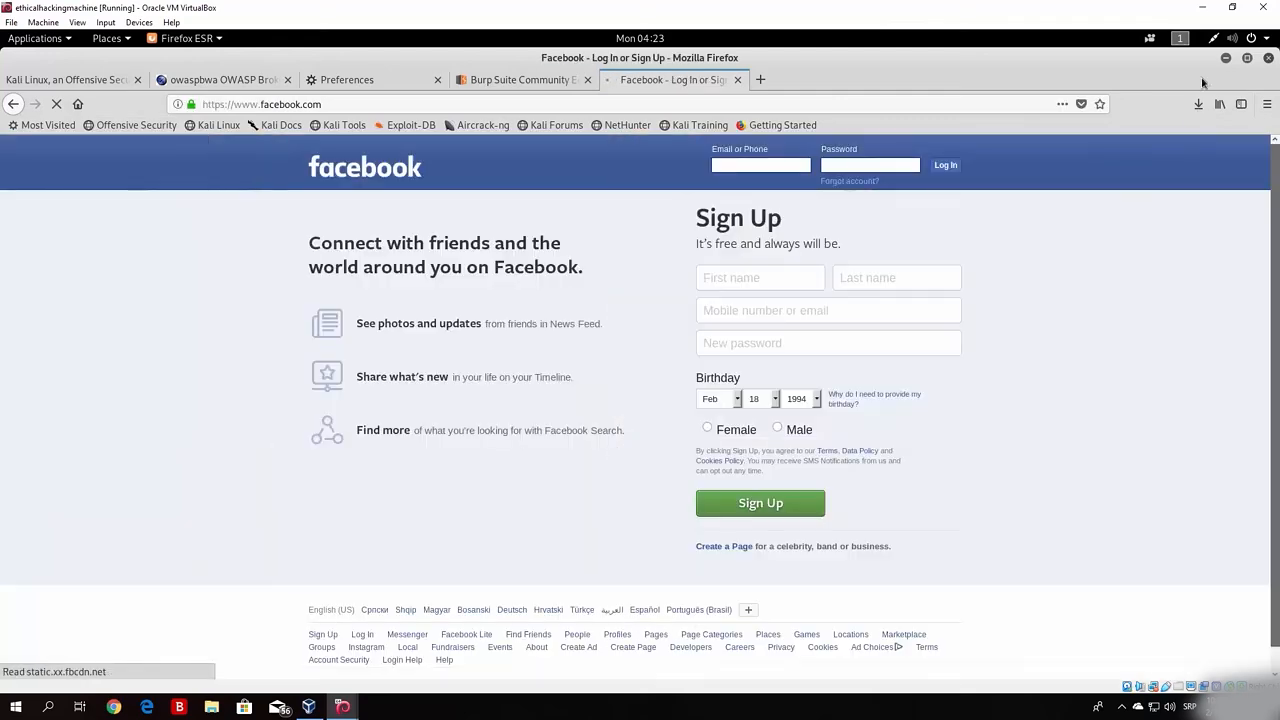
{"action": "key", "text": "alt+Tab"}
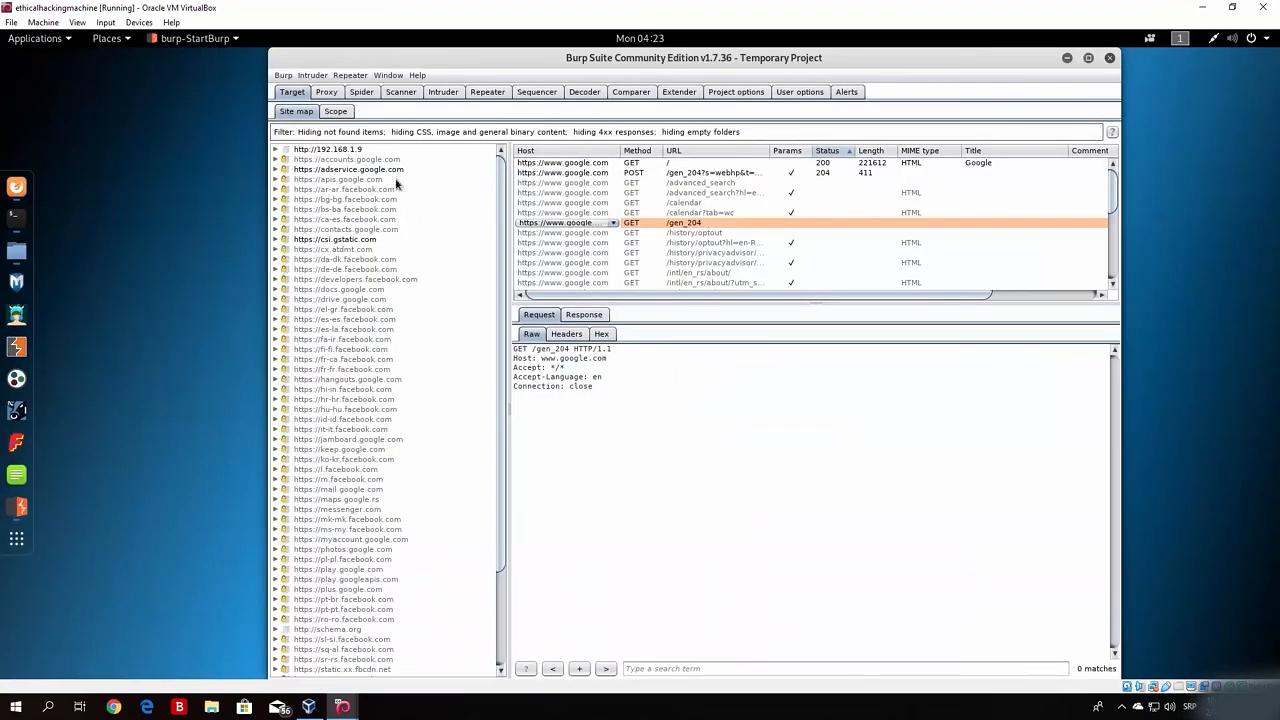
{"action": "left_click_drag", "start_coordinate": [505, 243], "coordinate": [505, 410]}
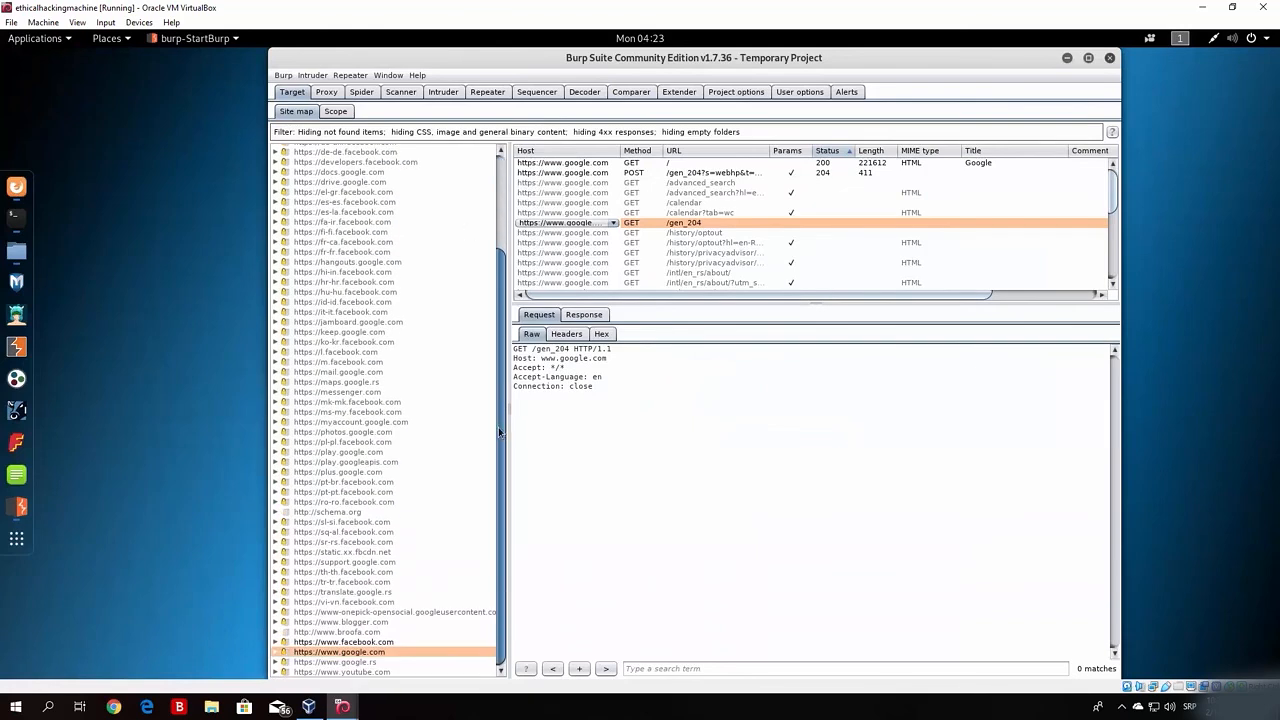
{"action": "left_click", "coordinate": [383, 452]}
{"action": "left_click", "coordinate": [376, 642]}
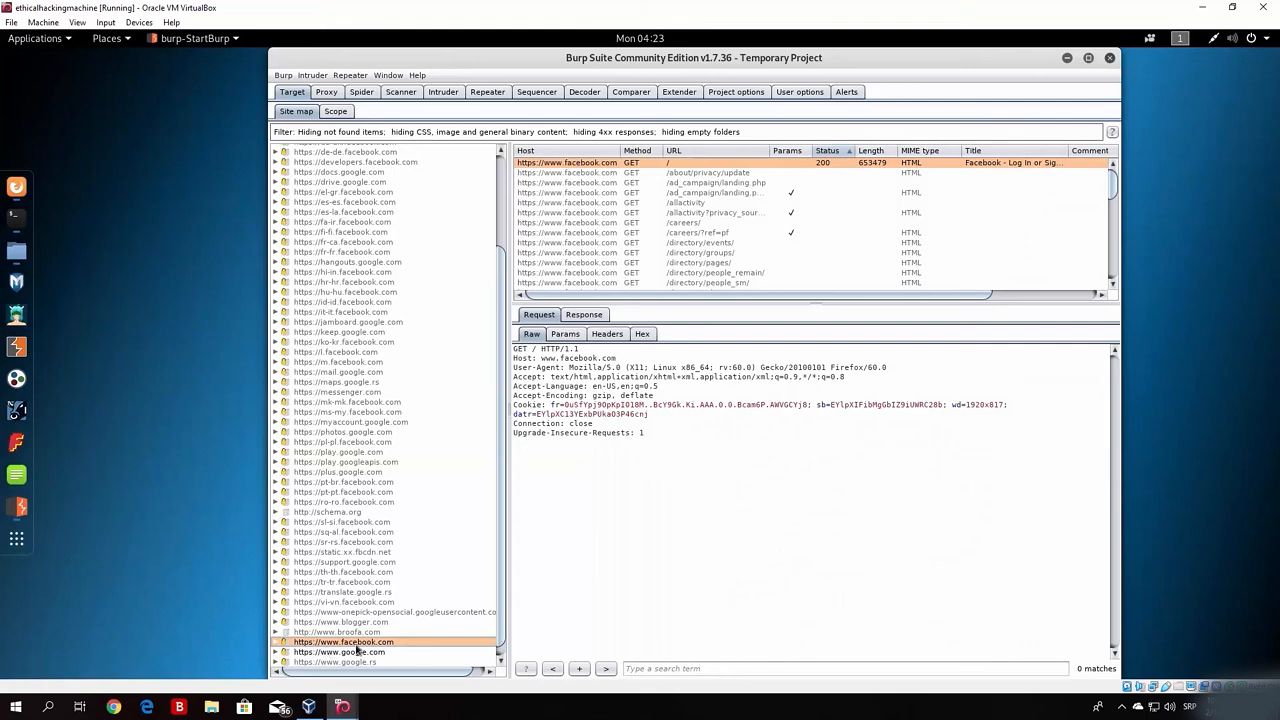
{"action": "left_click", "coordinate": [361, 413]}
{"action": "left_click_drag", "start_coordinate": [506, 364], "coordinate": [506, 327]}
{"action": "left_click", "coordinate": [350, 633]}
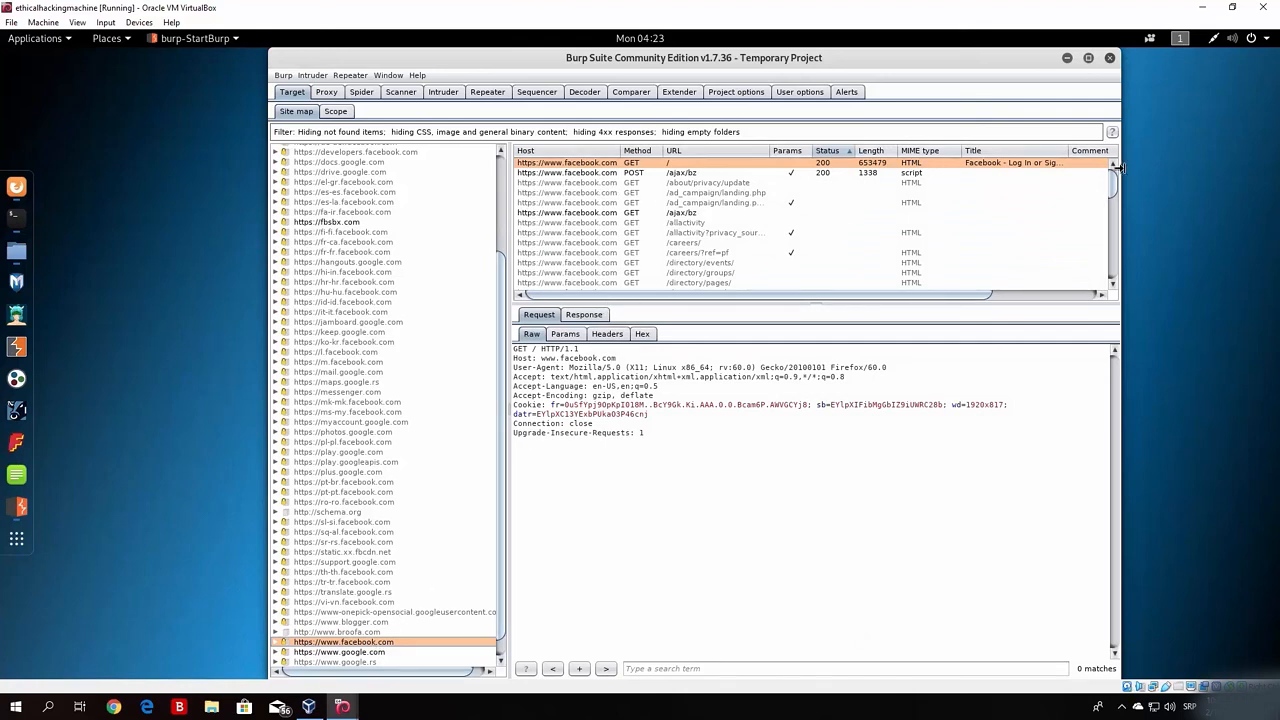
{"action": "mouse_move", "coordinate": [1115, 184]}
{"action": "left_mouse_down"}
{"action": "mouse_move", "coordinate": [1115, 268]}
{"action": "mouse_move", "coordinate": [1114, 172]}
{"action": "left_mouse_up"}
{"action": "left_click_drag", "start_coordinate": [503, 290], "coordinate": [505, 177]}
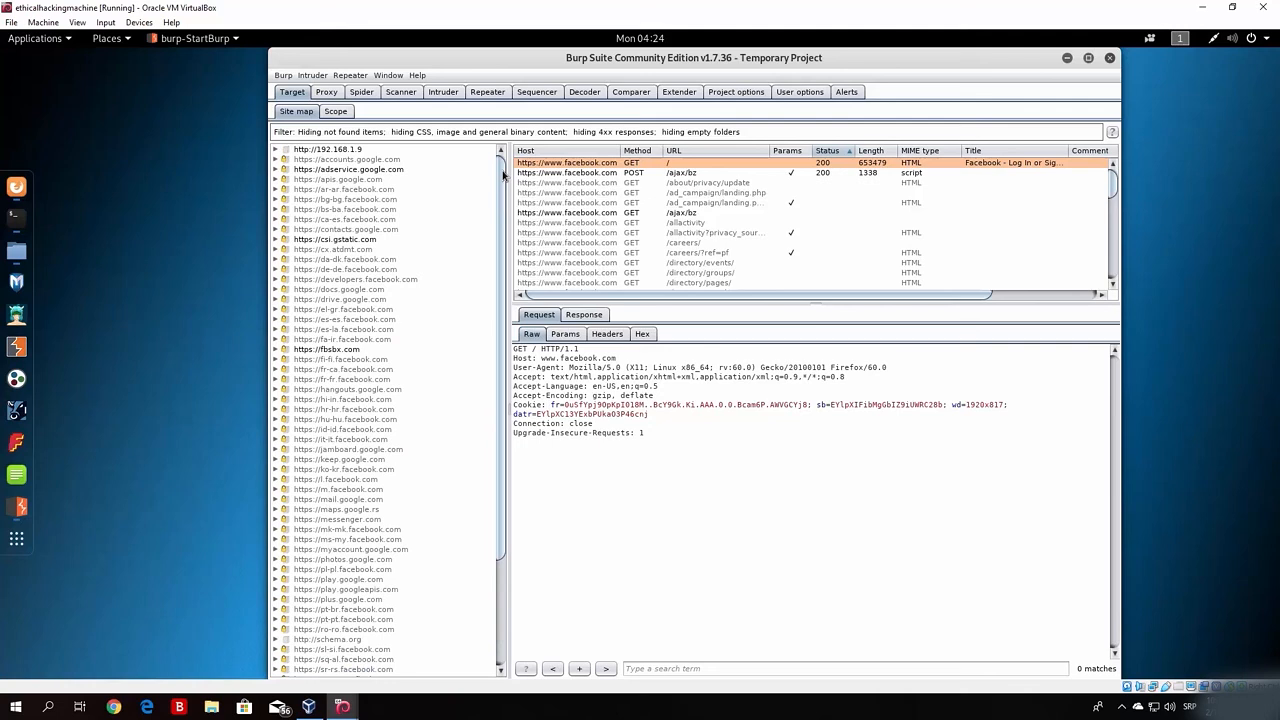